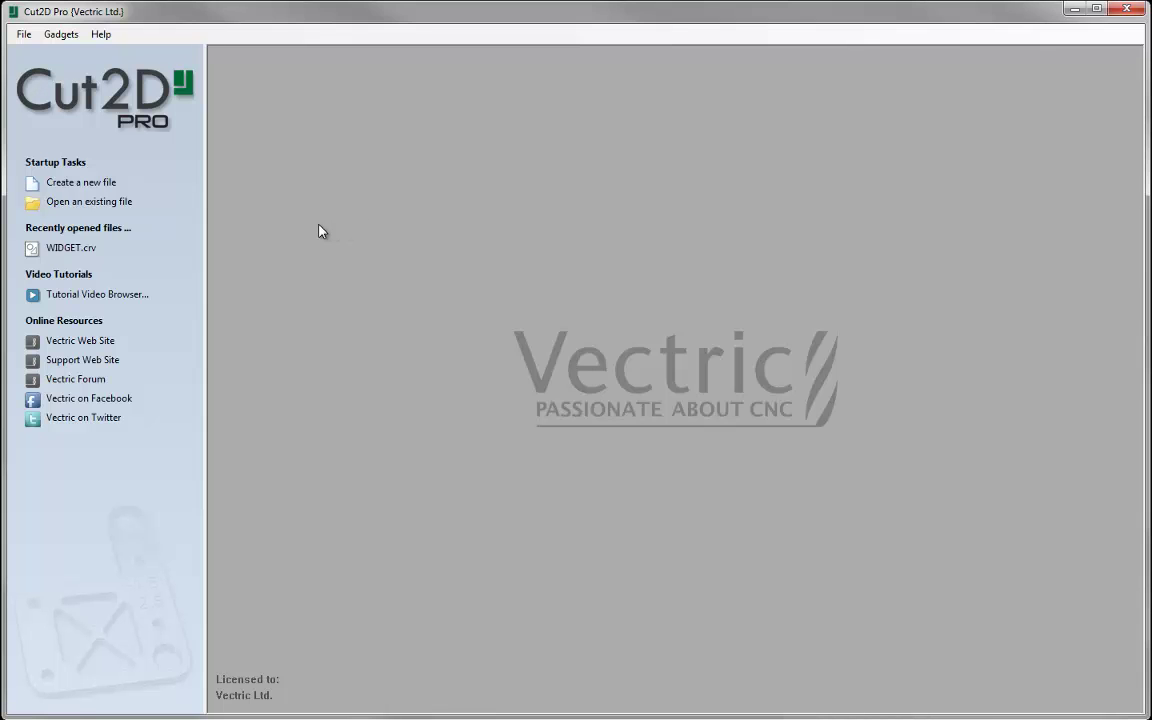
# Create a new job 21 inches wide and 21 inches high, with a material thickness of 0.3543 inches.
pyautogui.click(77, 184)
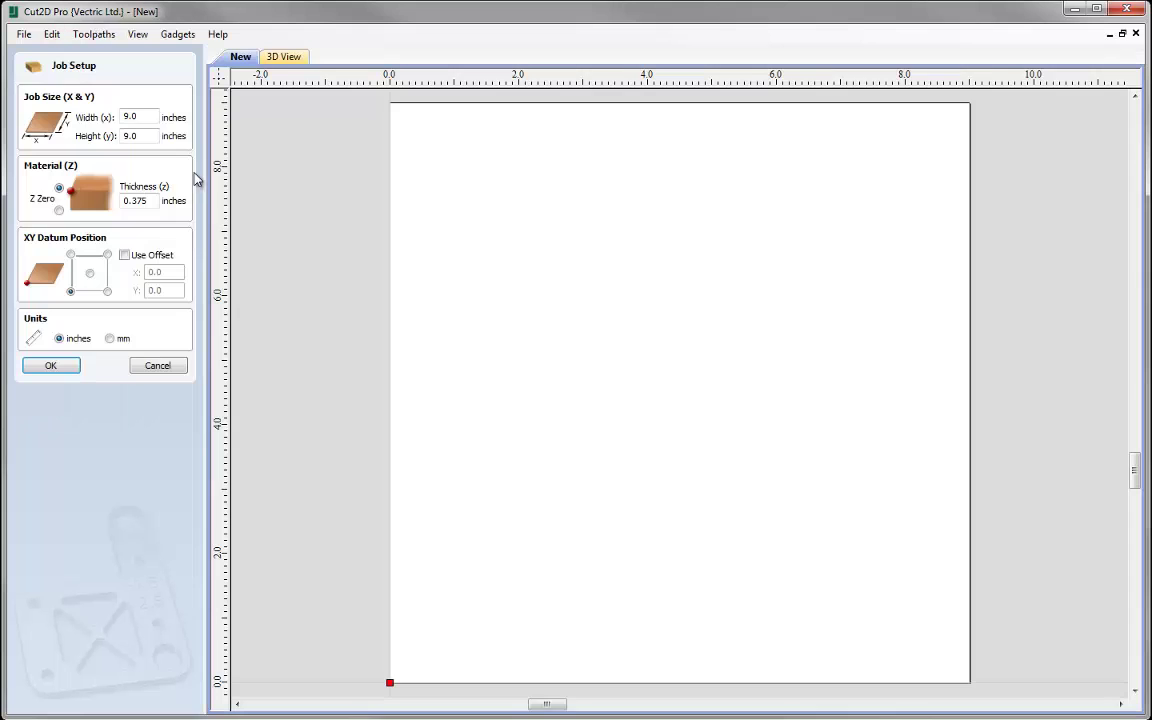
pyautogui.write('21')
pyautogui.press('Tab')
pyautogui.write('21')
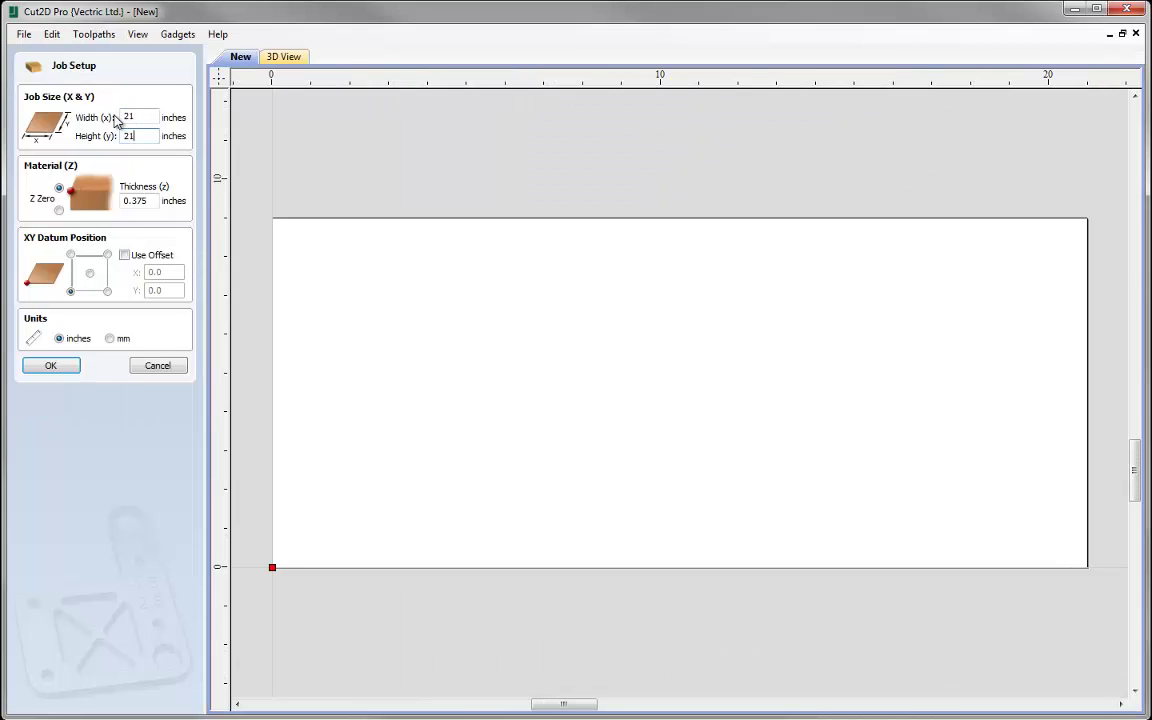
pyautogui.doubleClick(152, 204)
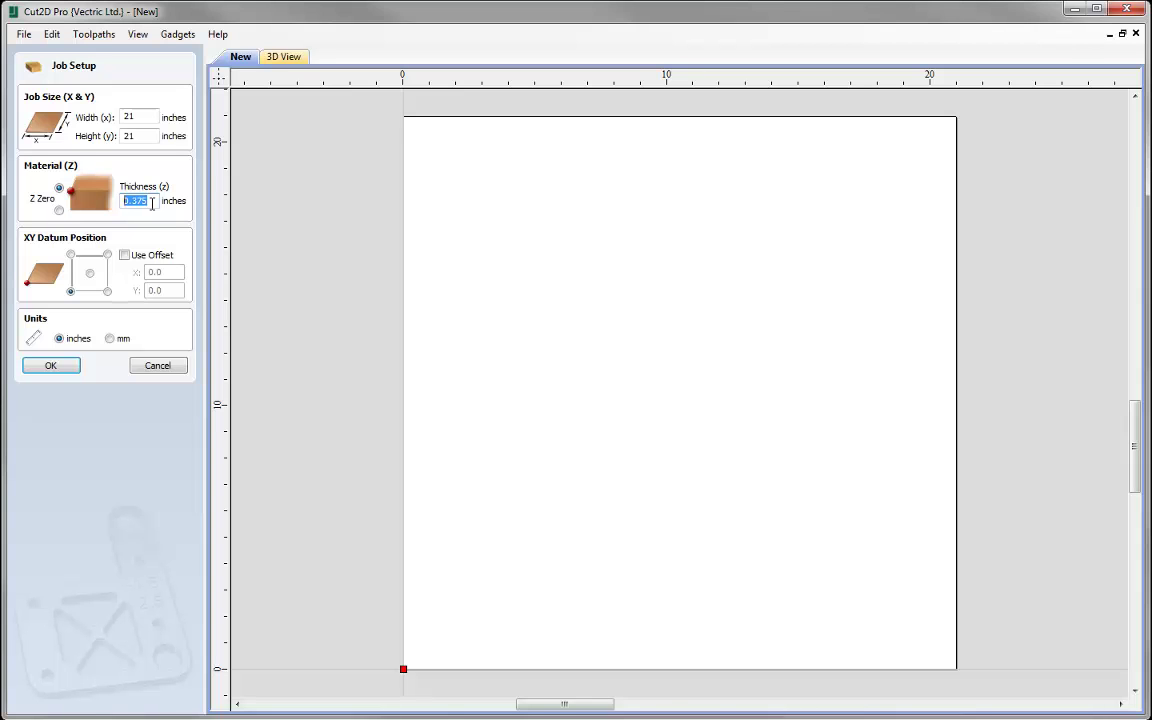
pyautogui.write('9"')
pyautogui.press('Tab')
pyautogui.click(51, 368)
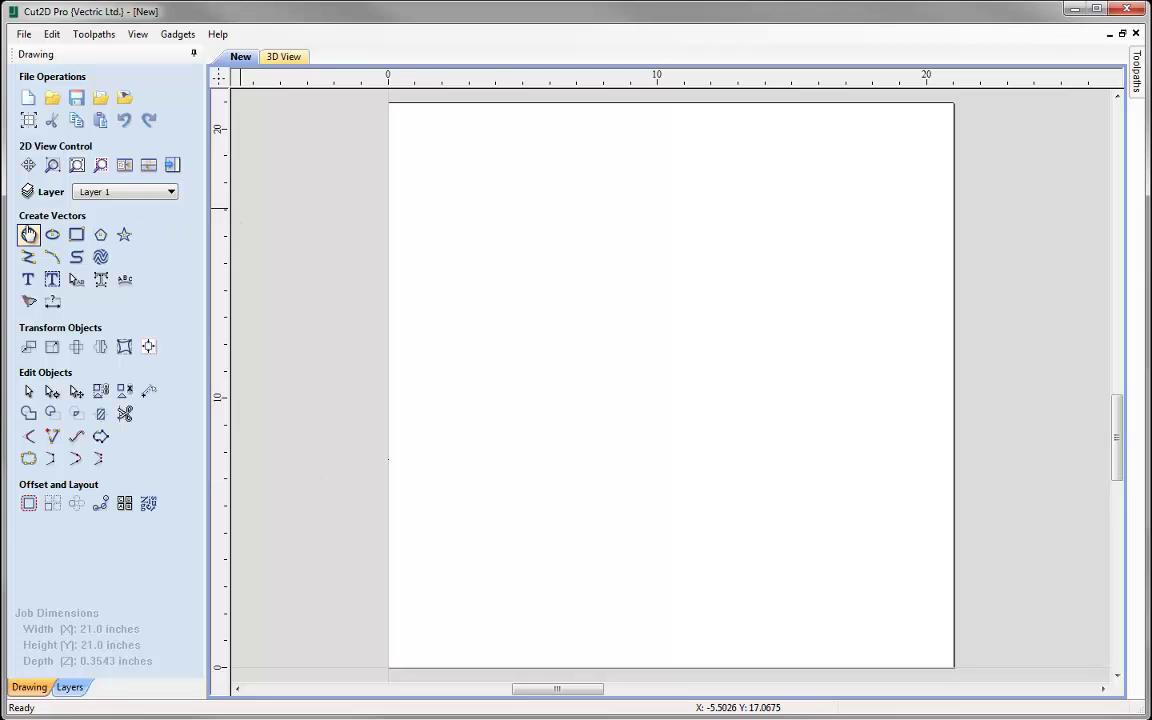
# Draw a 4 by 4 inch rectangle with its lower-left corner anchored at X 0, Y 0.
pyautogui.click(75, 235)
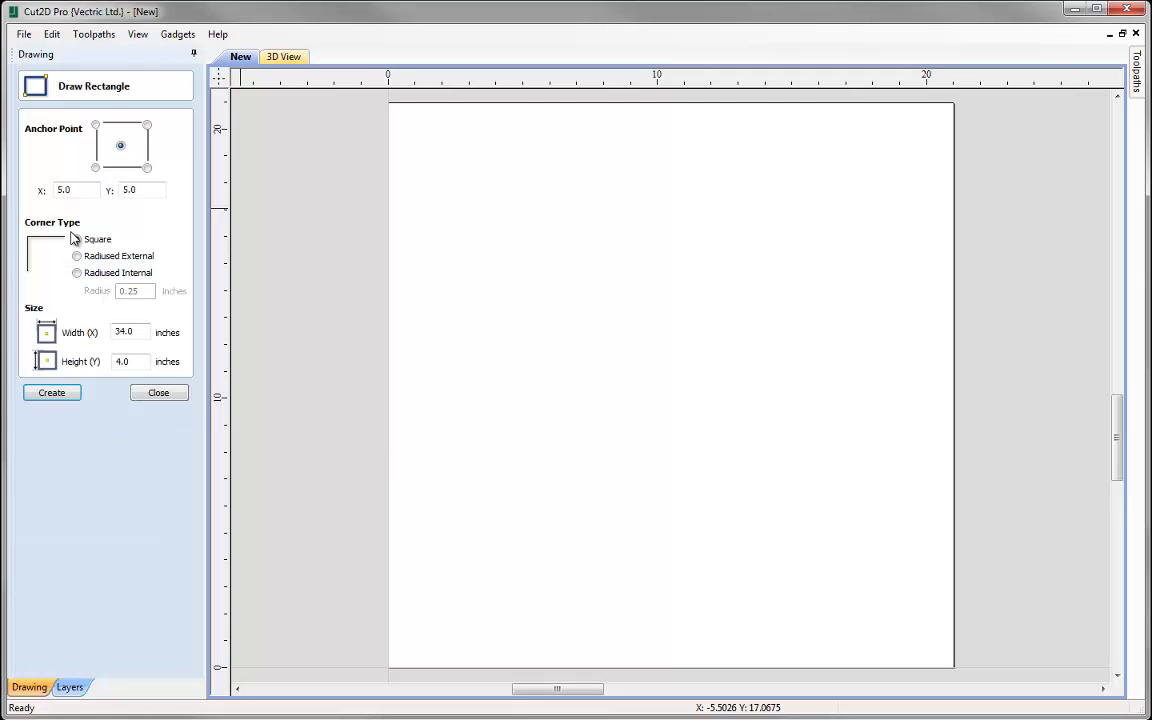
pyautogui.click(95, 167)
pyautogui.moveTo(97, 189); pyautogui.dragTo(26, 198)
pyautogui.write('0')
pyautogui.moveTo(138, 190); pyautogui.dragTo(58, 193)
pyautogui.write('0')
pyautogui.moveTo(148, 331); pyautogui.dragTo(100, 334)
pyautogui.write('4')
pyautogui.click(55, 394)
pyautogui.click(160, 394)
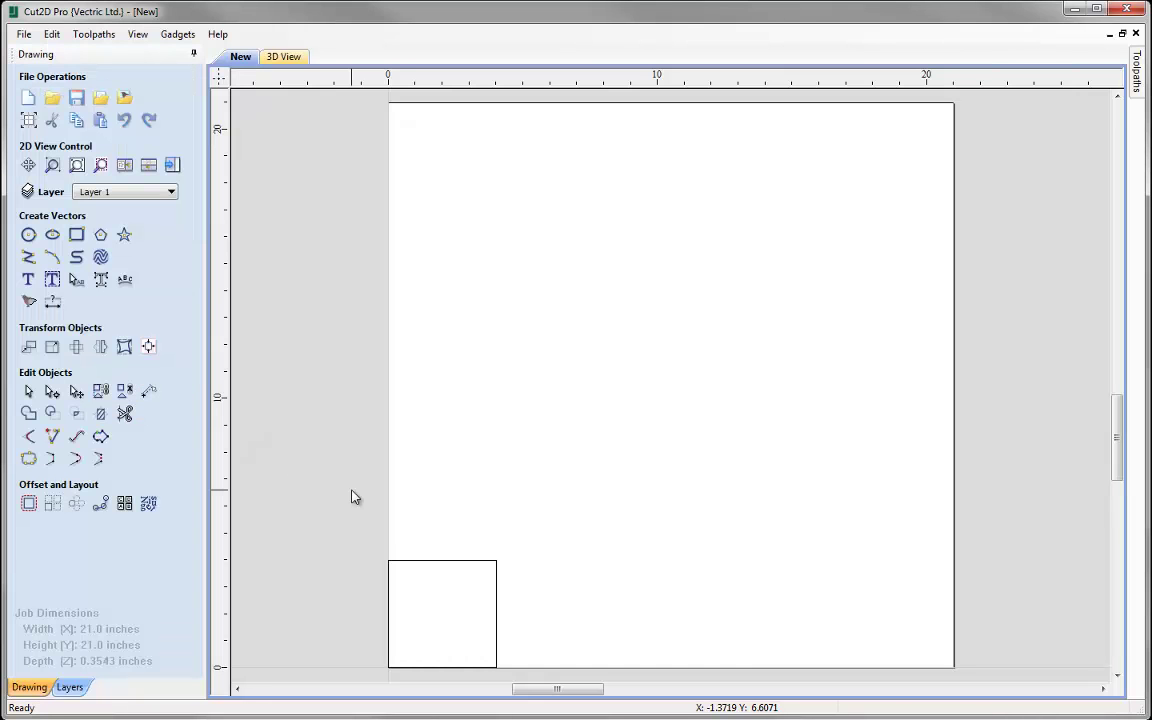
# Center the square in the material both horizontally and vertically.
pyautogui.click(432, 560)
pyautogui.click(148, 346)
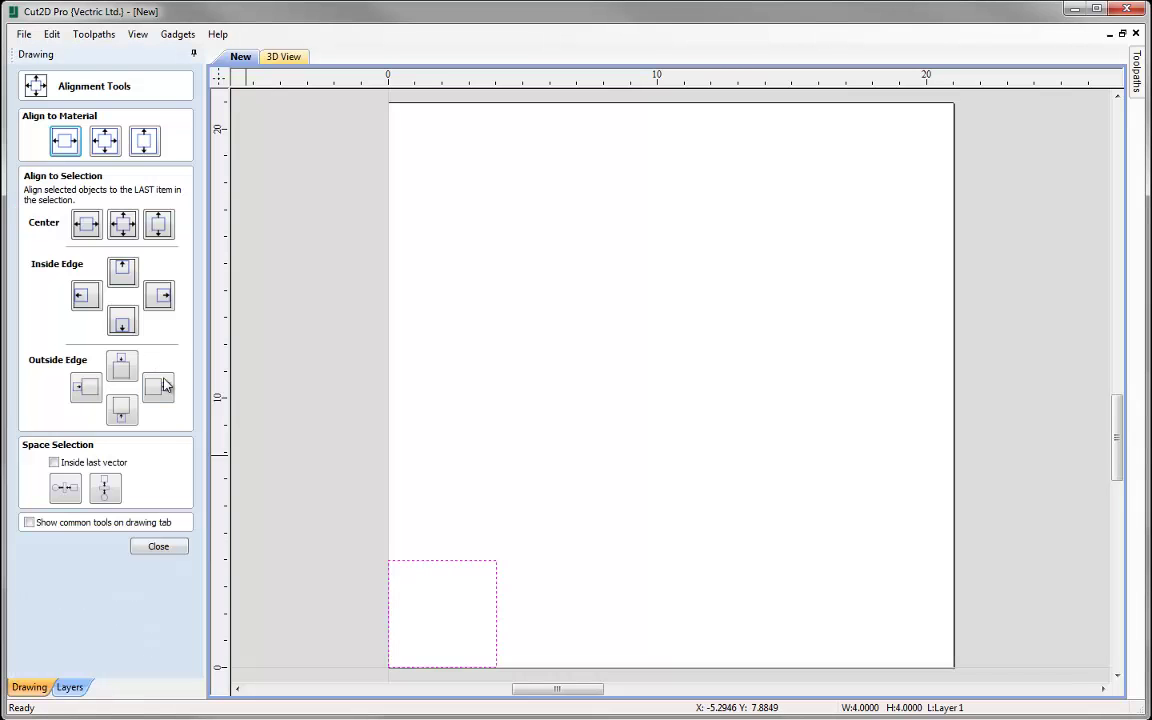
pyautogui.click(106, 142)
pyautogui.click(172, 549)
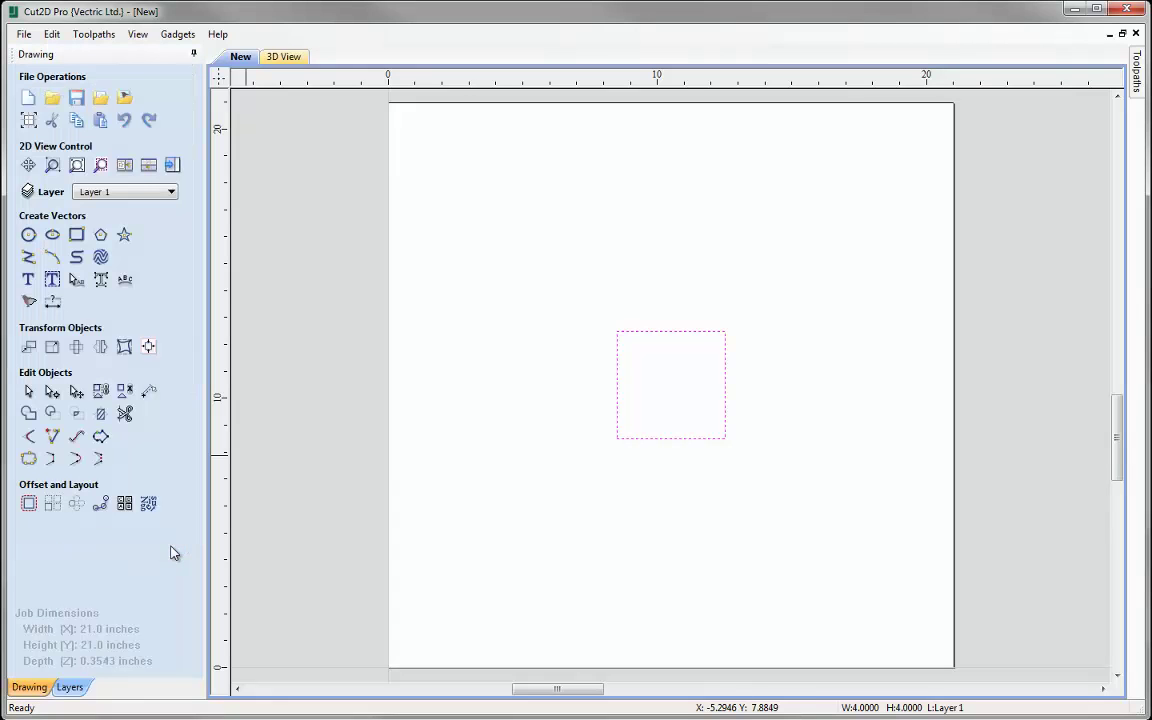
pyautogui.click(324, 545)
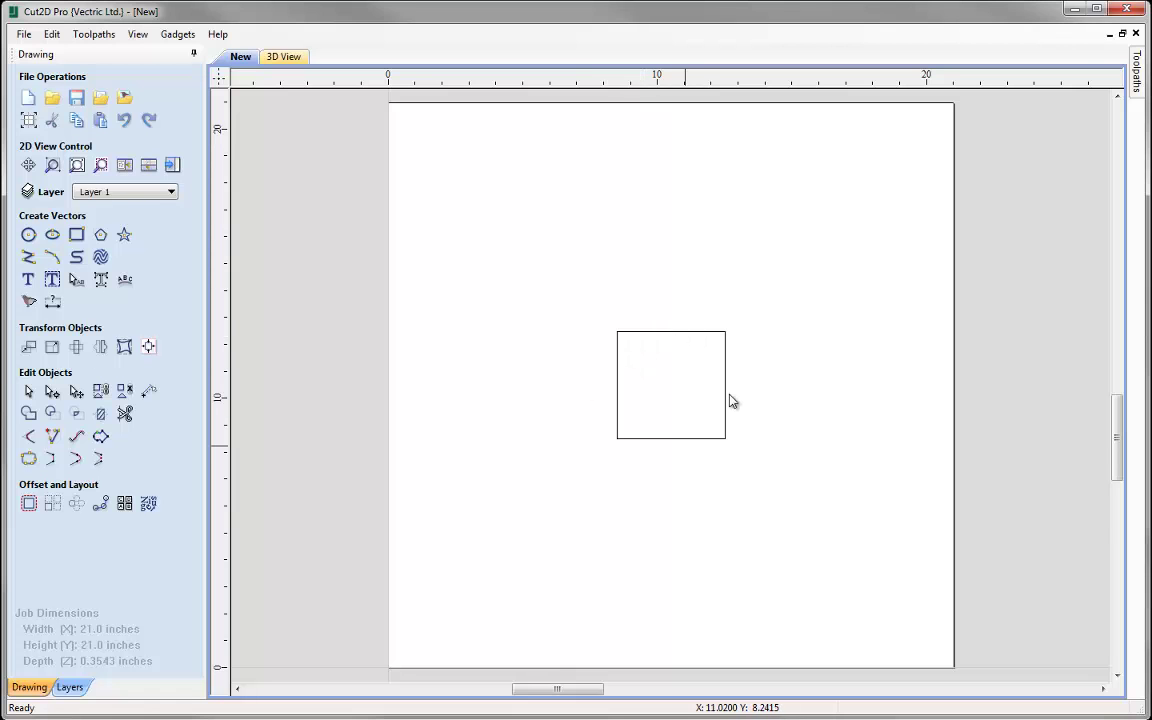
# Delete the square's bottom, right and top spans in node editing, keeping only the left vertical line.
pyautogui.click(667, 331)
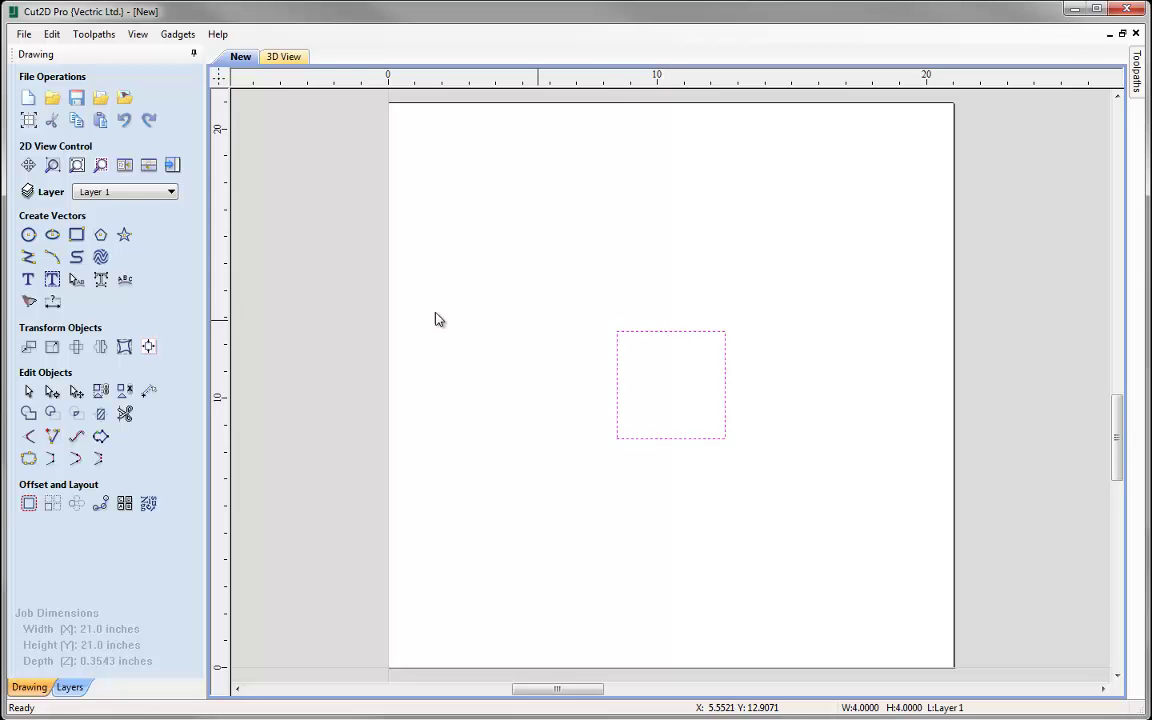
pyautogui.click(100, 165)
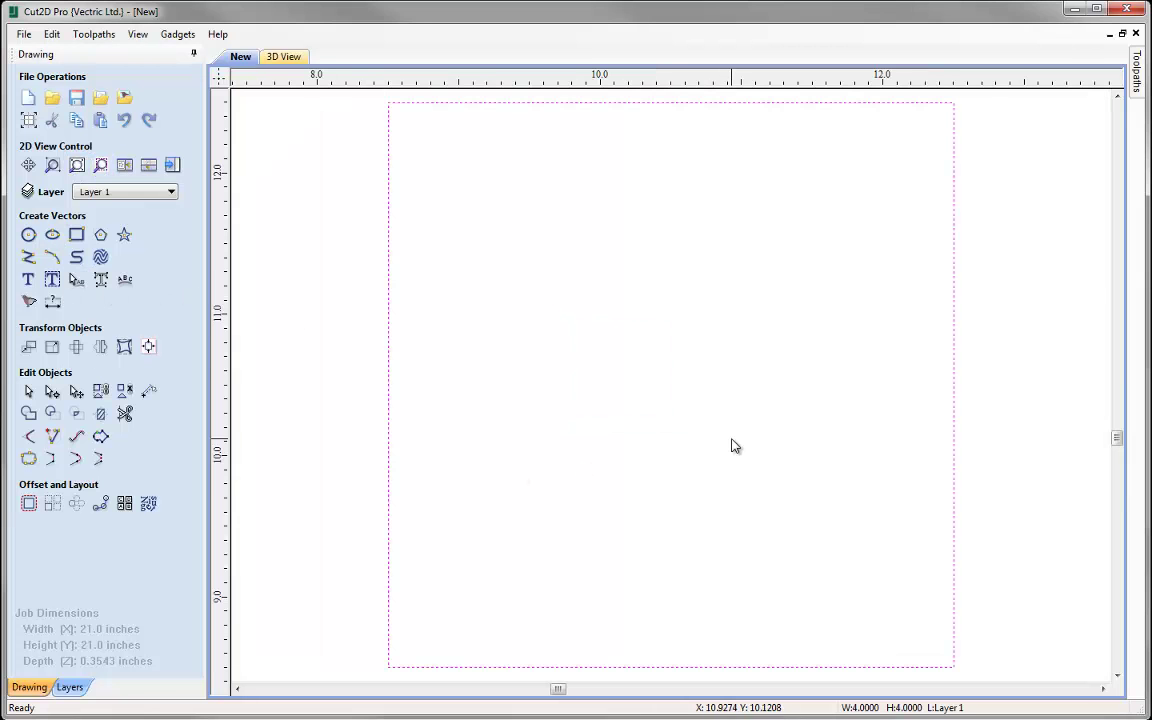
pyautogui.click(679, 383)
pyautogui.scroll(-1, 679, 383)
pyautogui.scroll(-1, 679, 383)
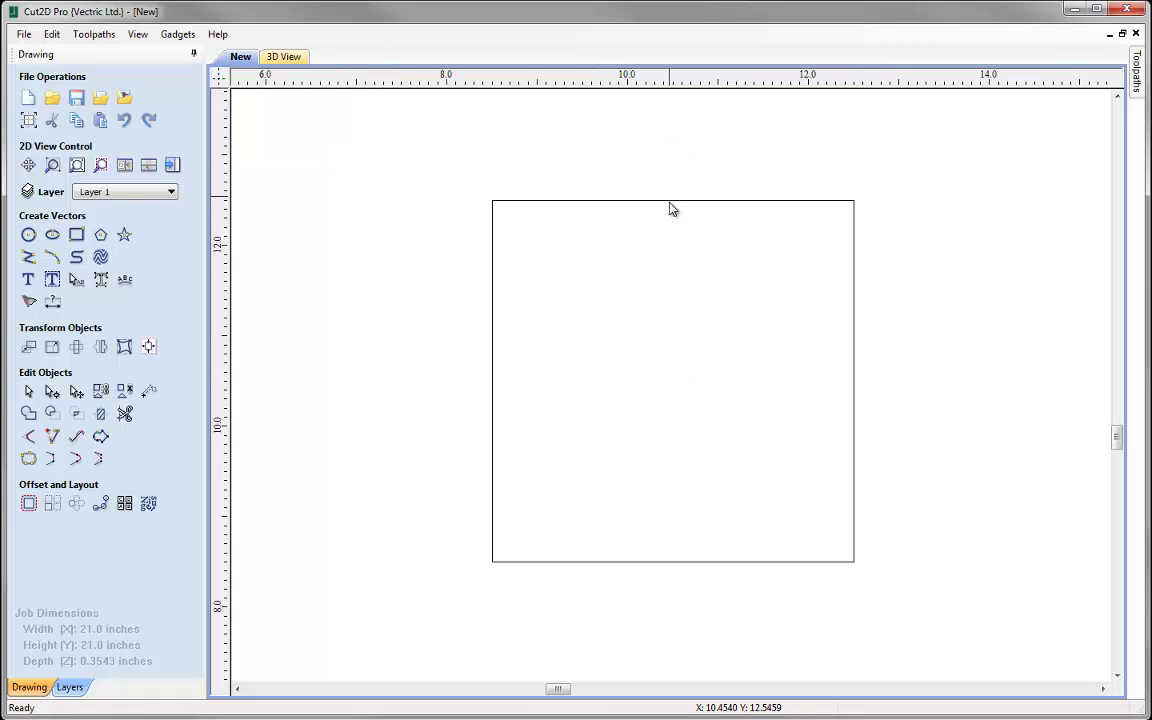
pyautogui.click(667, 563)
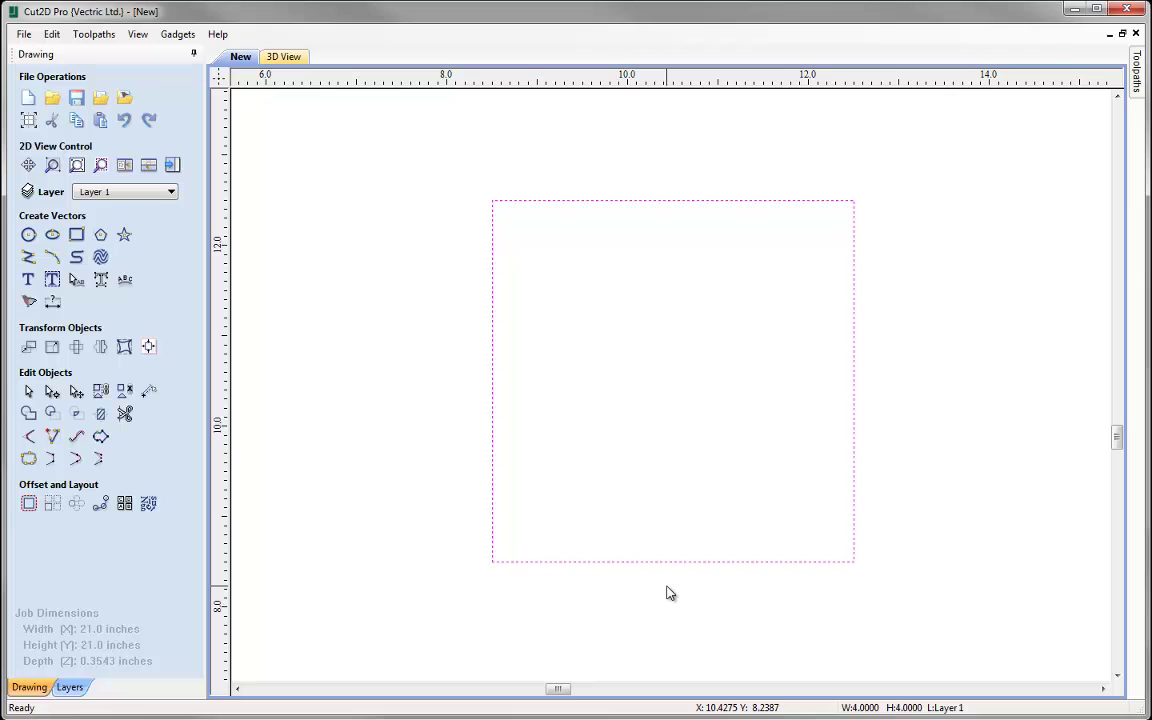
pyautogui.press('n')
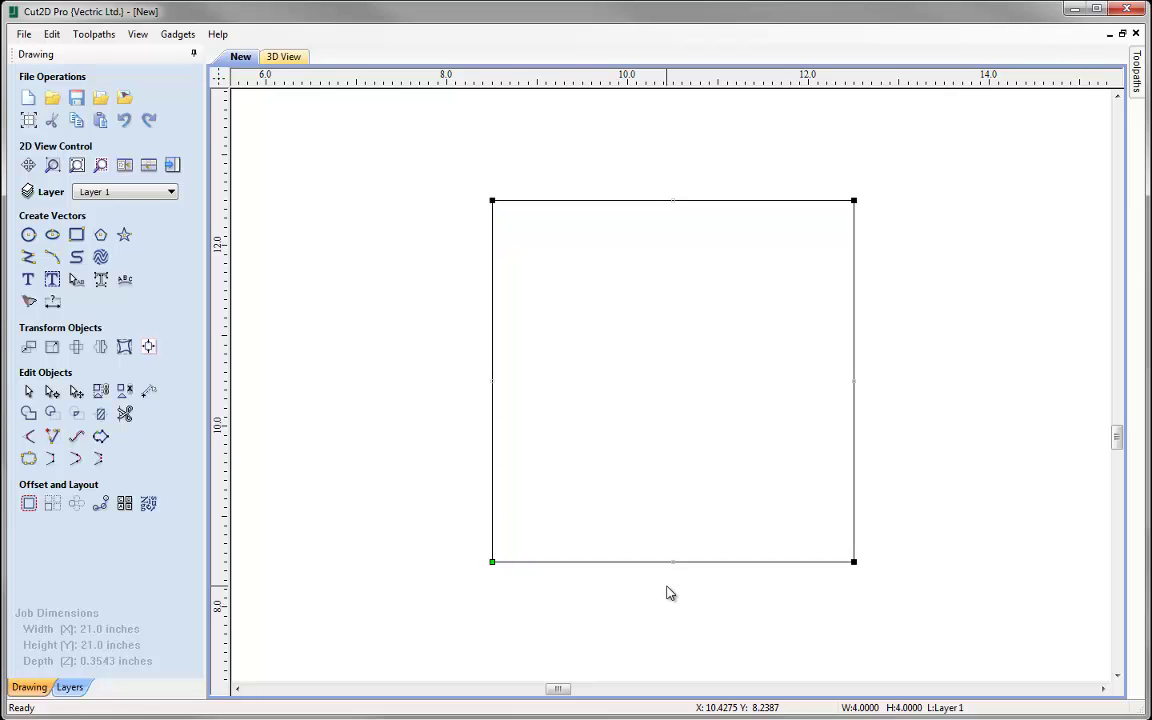
pyautogui.rightClick(610, 566)
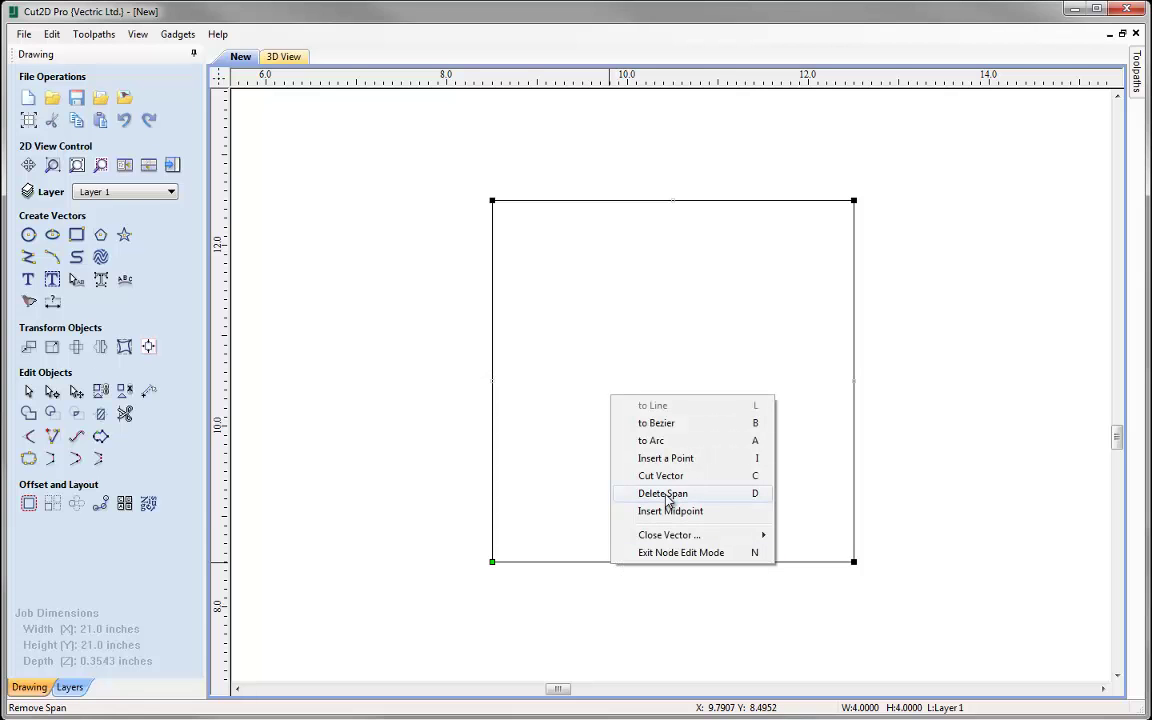
pyautogui.click(756, 497)
pyautogui.press('r')
pyautogui.press('r')
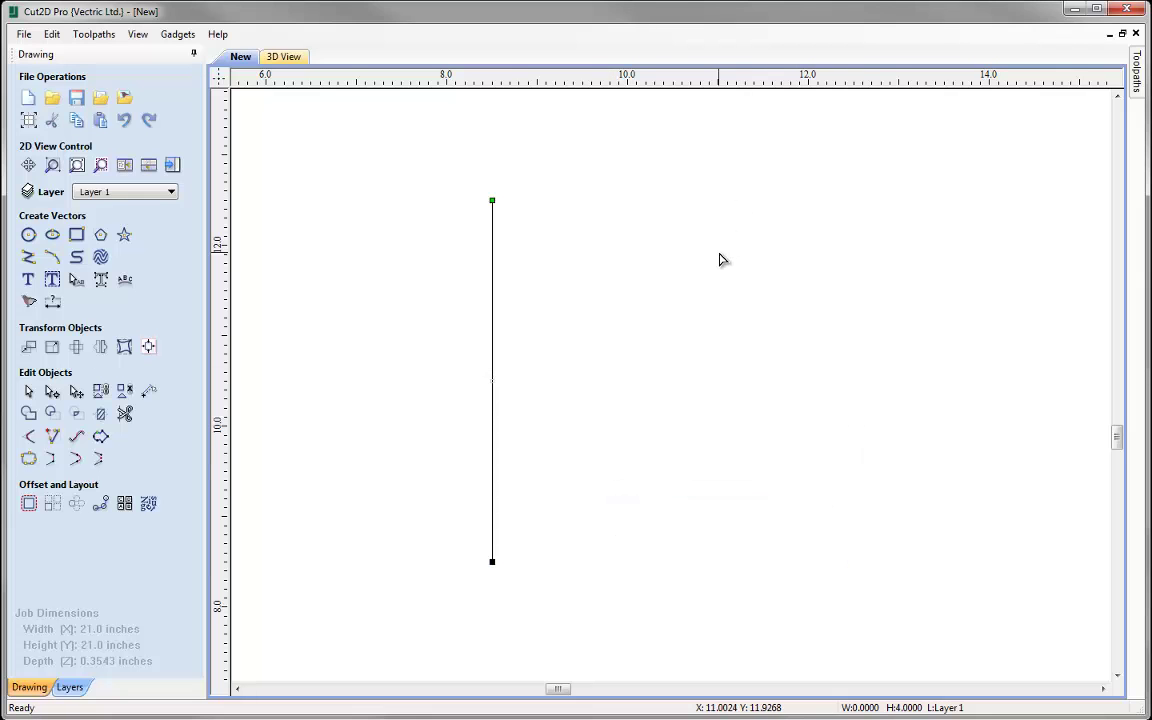
pyautogui.press('Escape')
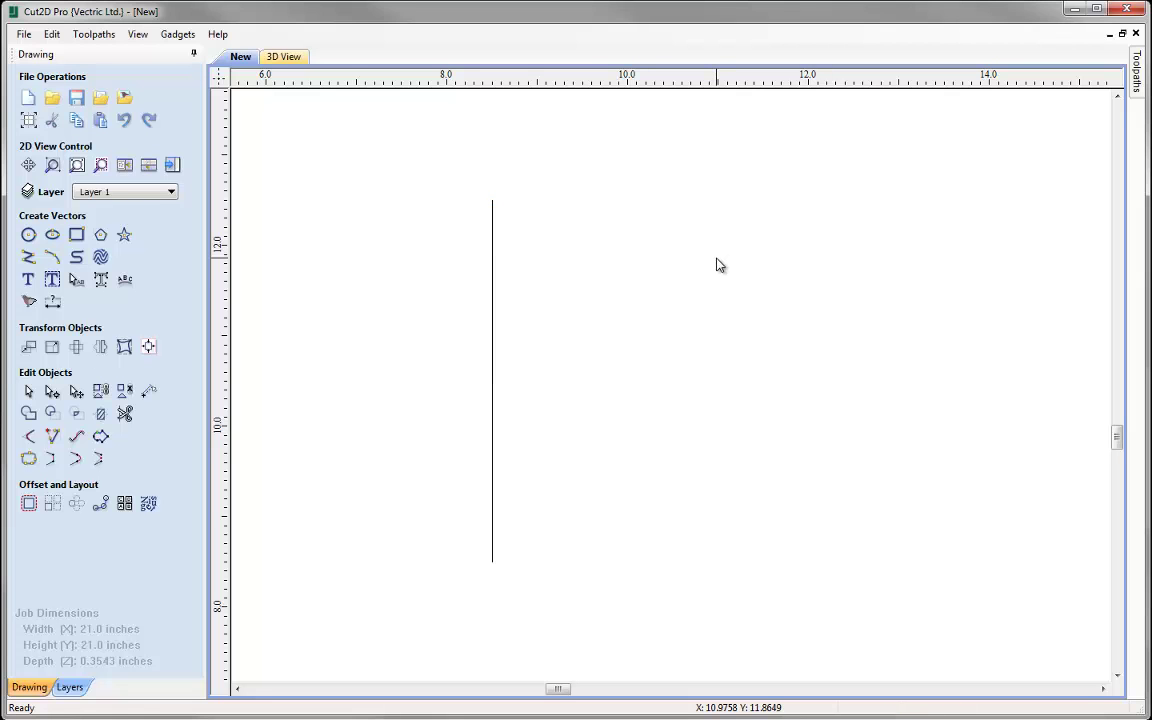
# Turn on grid snapping with a grid spacing of 0.5 inches.
pyautogui.click(493, 250)
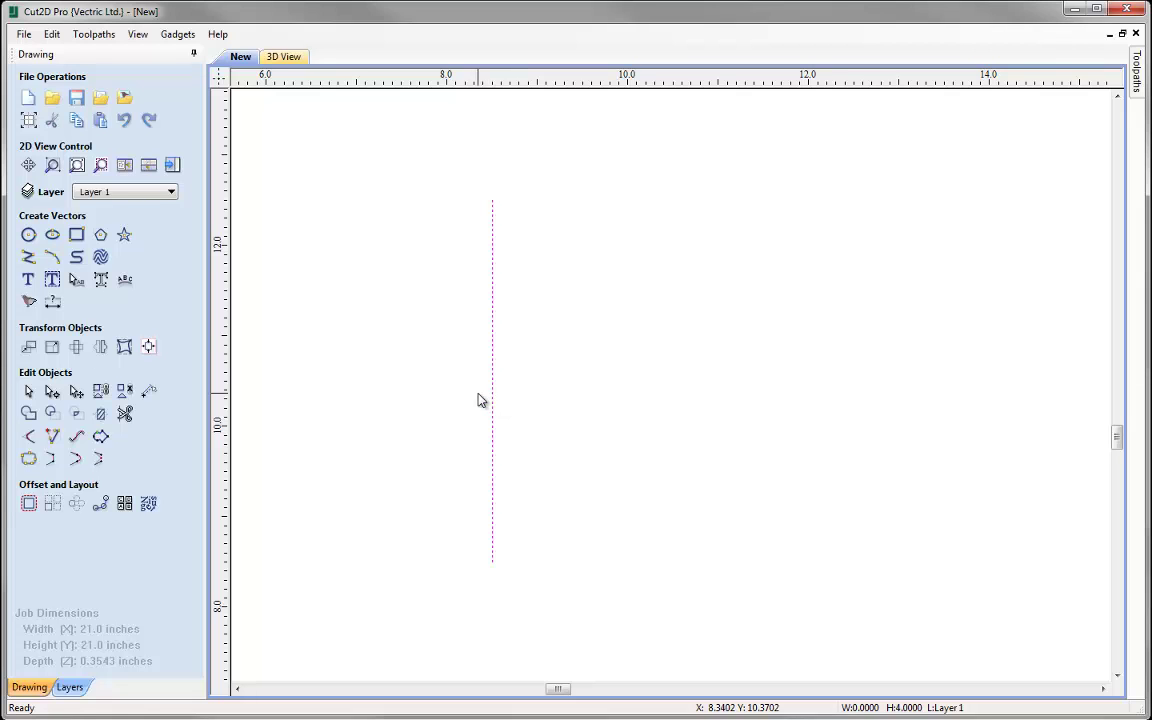
pyautogui.click(57, 36)
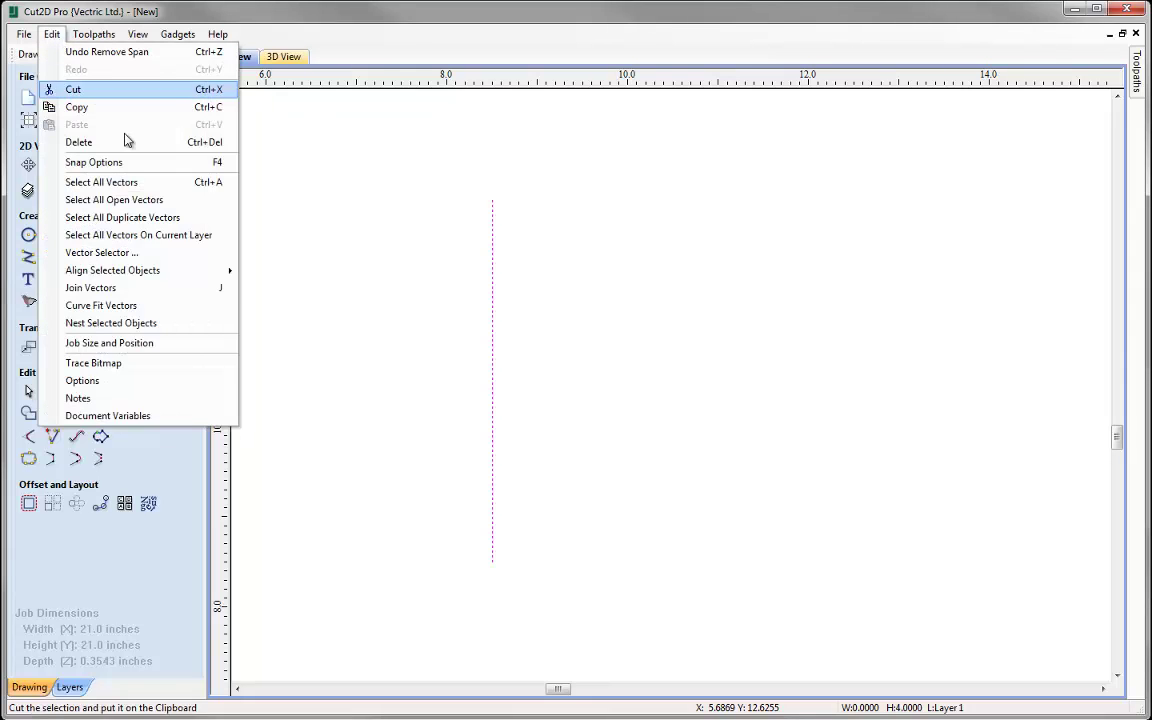
pyautogui.click(220, 163)
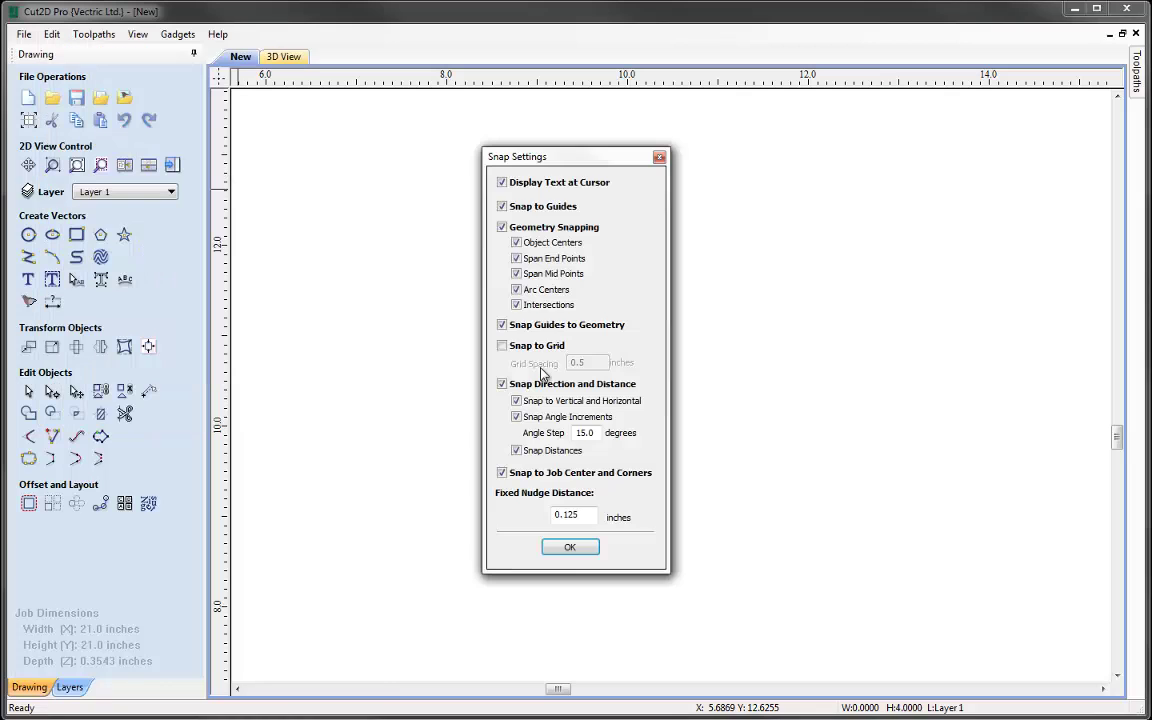
pyautogui.click(503, 345)
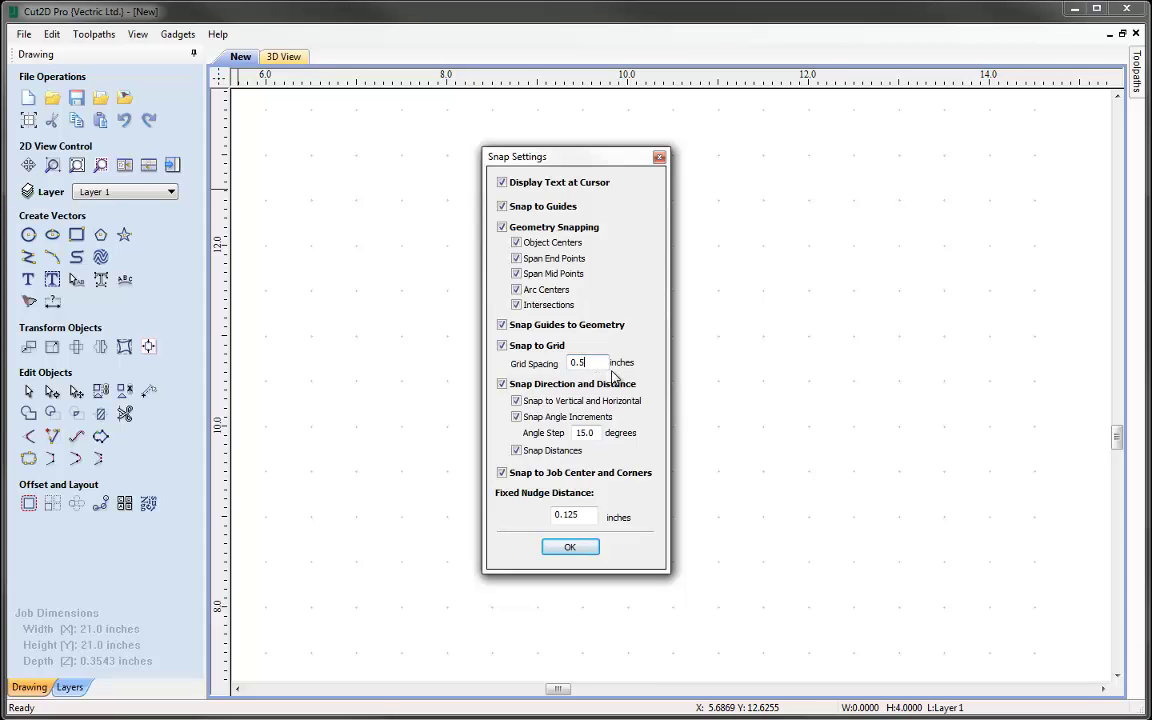
pyautogui.click(589, 552)
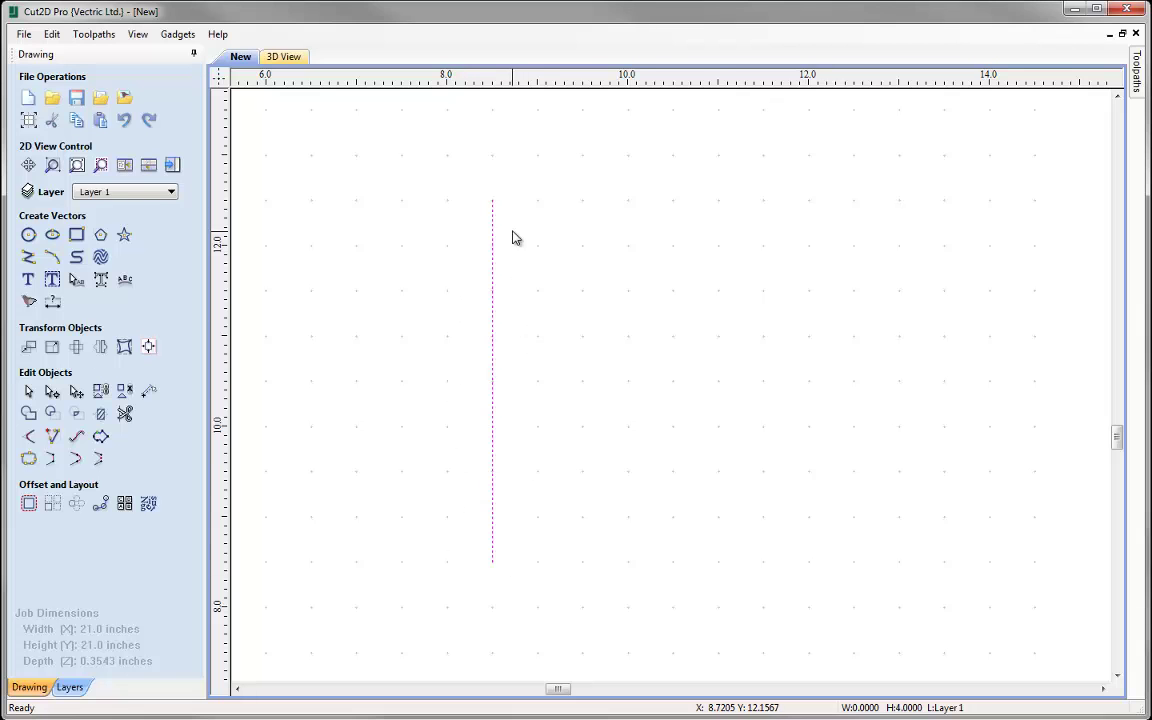
# Convert the vertical line's span to a Bezier curve in node editing.
pyautogui.click(492, 365)
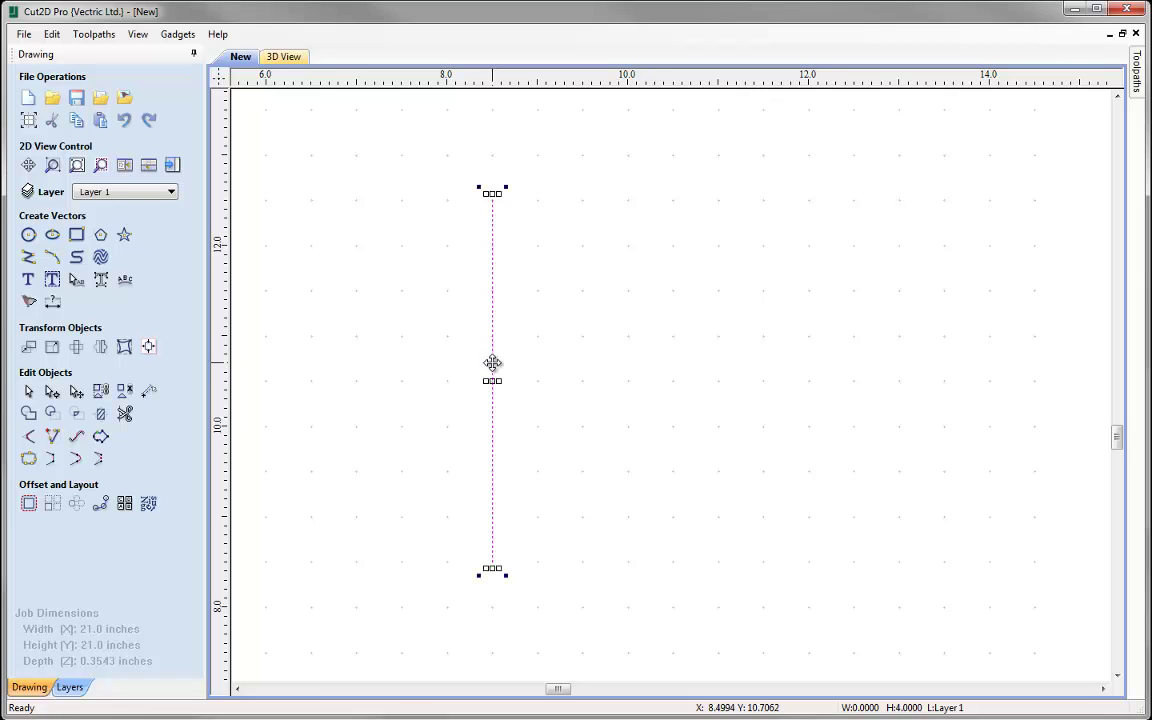
pyautogui.doubleClick(492, 363)
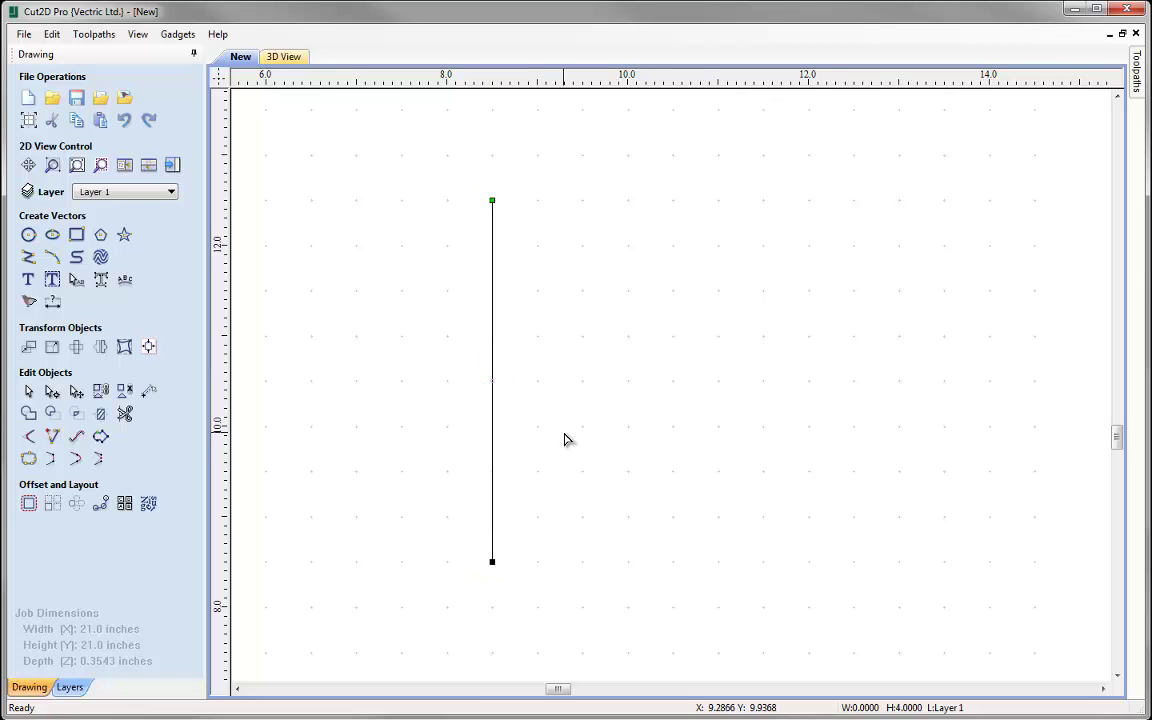
pyautogui.rightClick(492, 308)
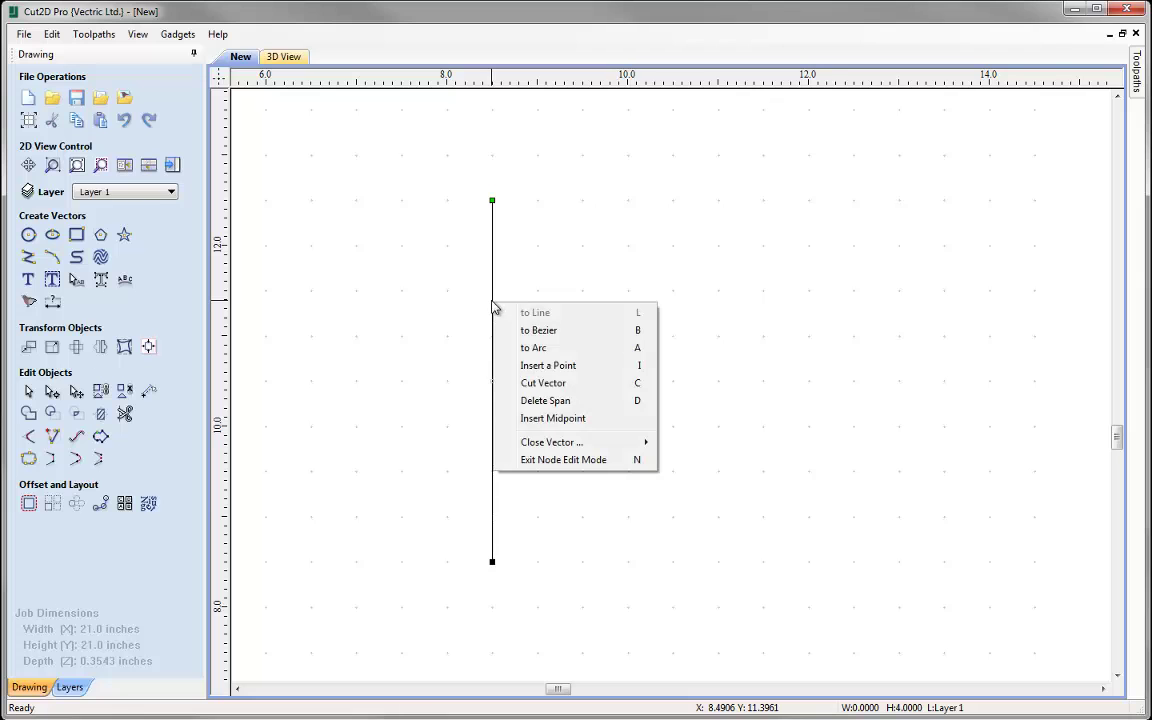
pyautogui.click(536, 331)
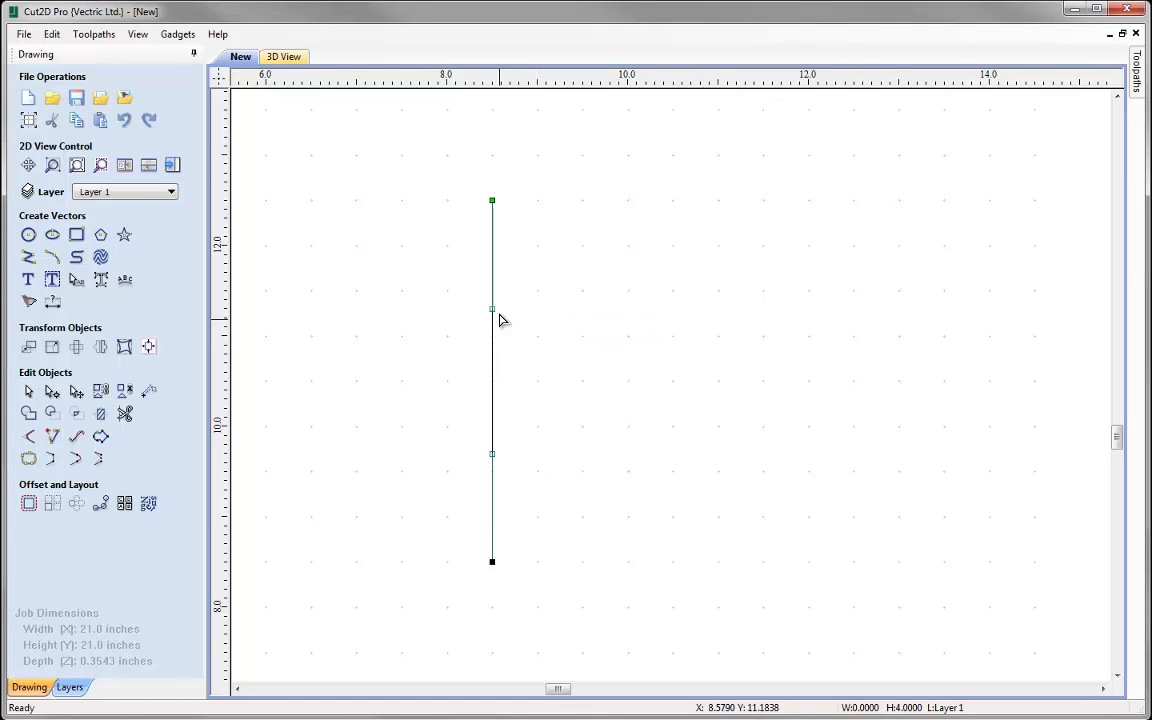
# Shape the Bezier into an S-curve, placing the upper handle at about X 8, Y 11 and the lower at about X 9, Y 10.
pyautogui.moveTo(492, 308); pyautogui.dragTo(469, 309)
pyautogui.moveTo(492, 454); pyautogui.dragTo(517, 457)
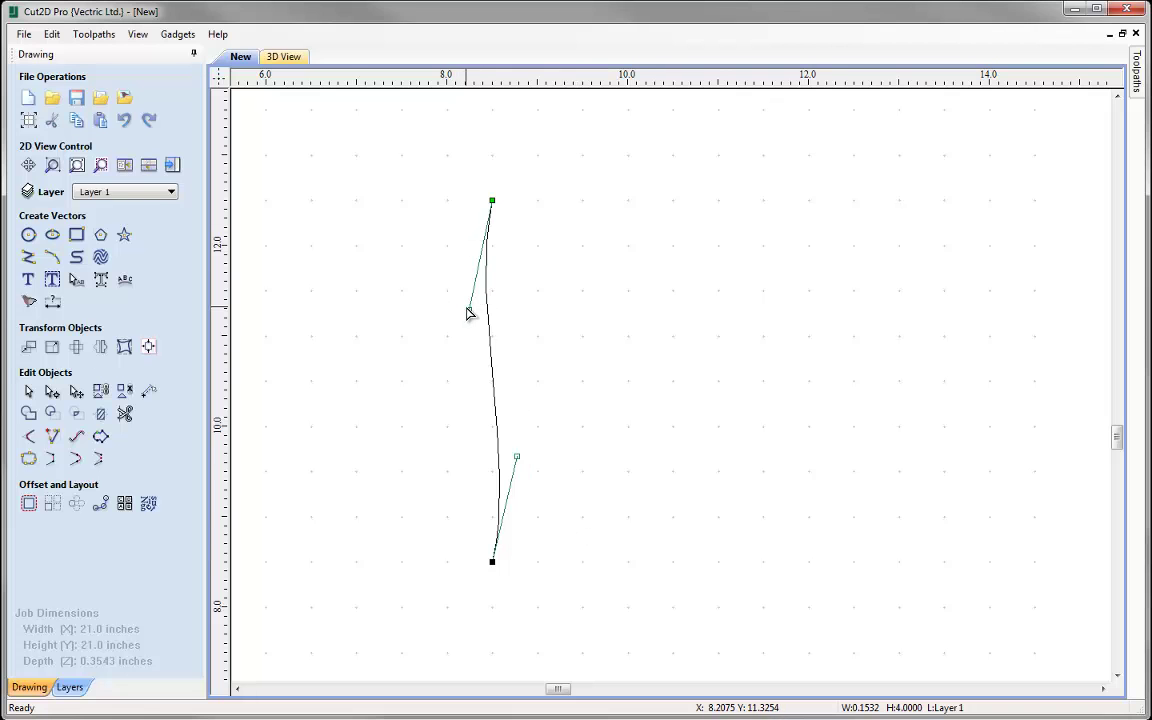
pyautogui.moveTo(470, 309); pyautogui.dragTo(447, 335)
pyautogui.press('Escape')
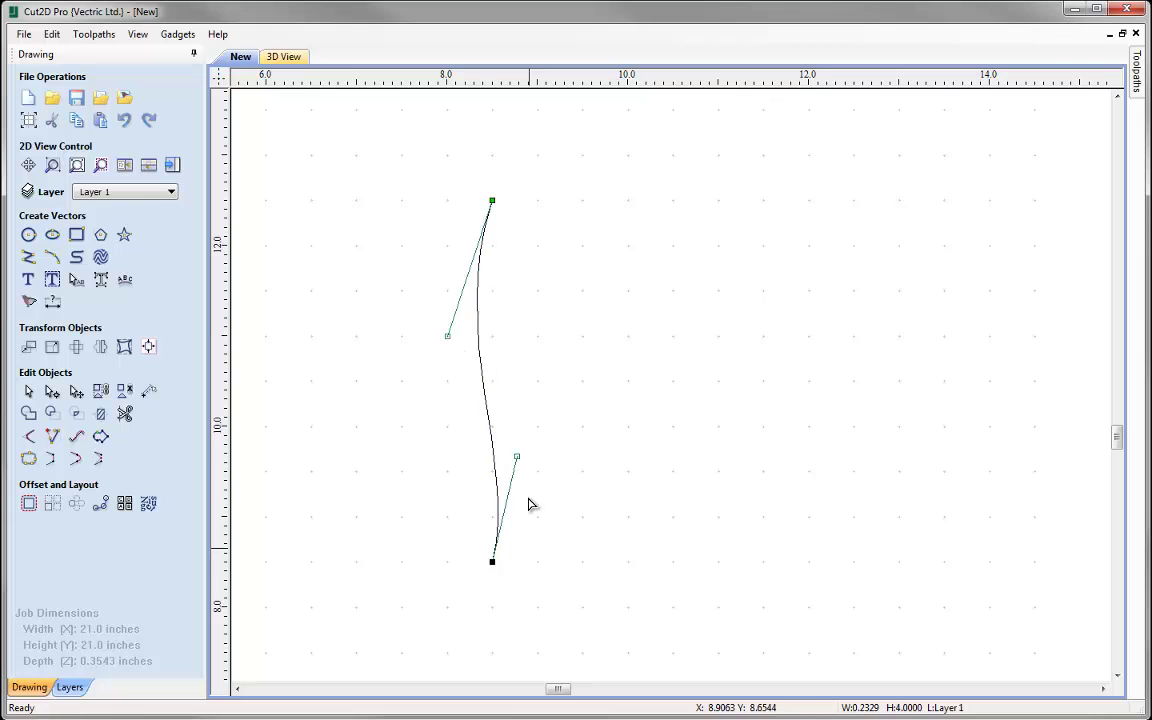
pyautogui.click(517, 457)
pyautogui.moveTo(531, 559); pyautogui.dragTo(536, 430)
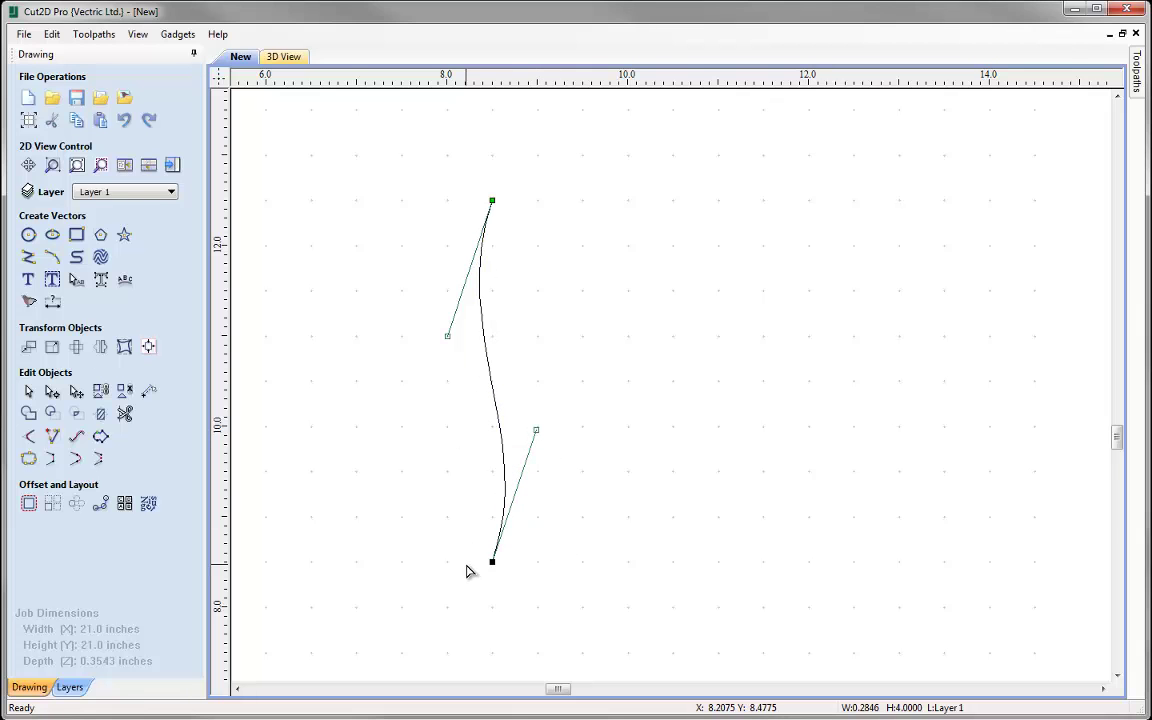
pyautogui.click(29, 391)
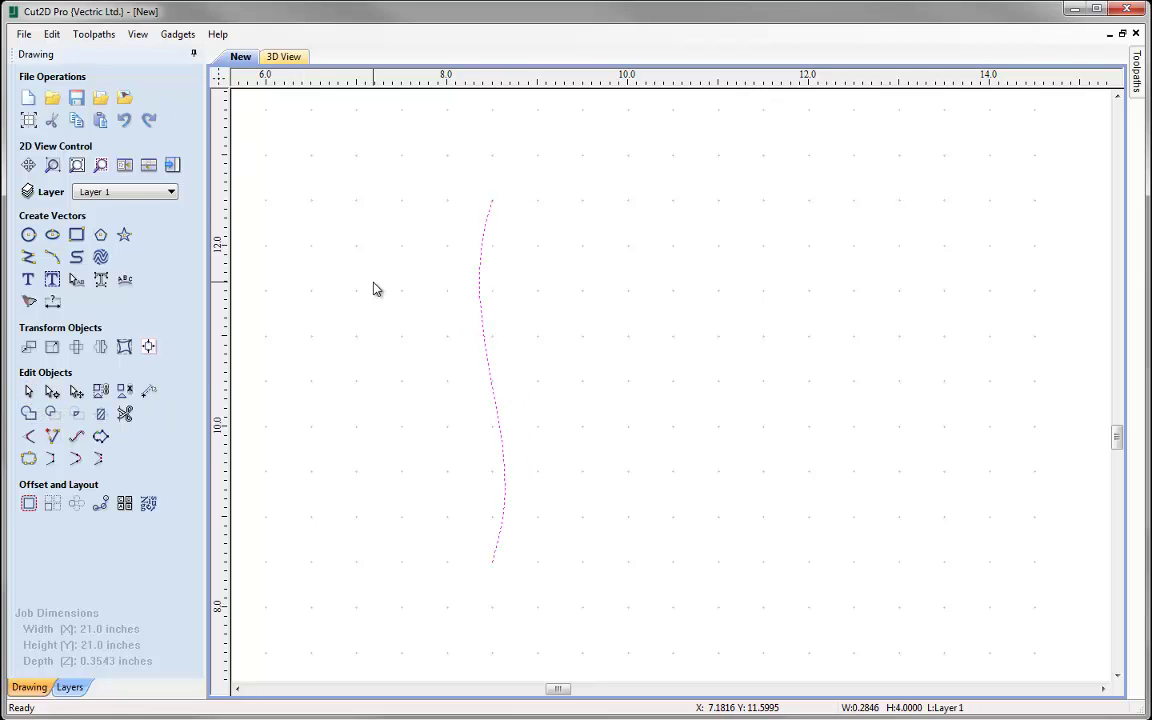
# Turn off snapping to the grid.
pyautogui.press('F4')
pyautogui.click(502, 346)
pyautogui.click(575, 546)
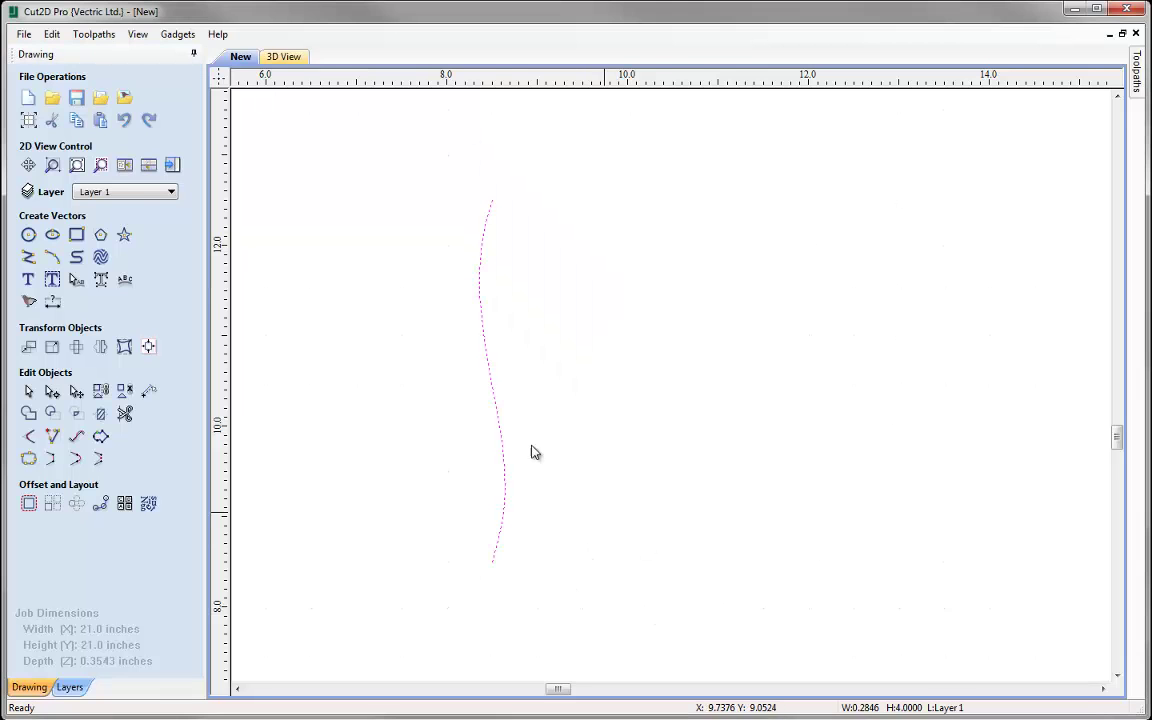
# Circular-copy the S-curve into 4 rotated items over 360 degrees, with the rotation center at X 10.5, Y 10.5.
pyautogui.click(78, 507)
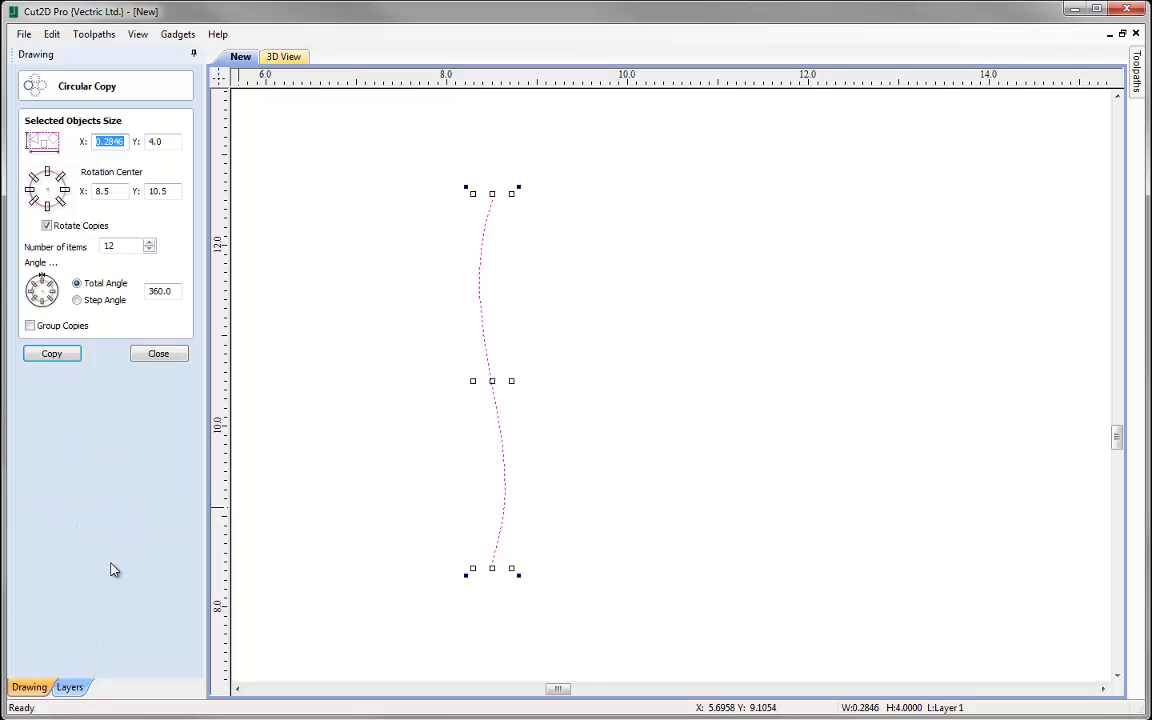
pyautogui.click(117, 191)
pyautogui.write('10.5')
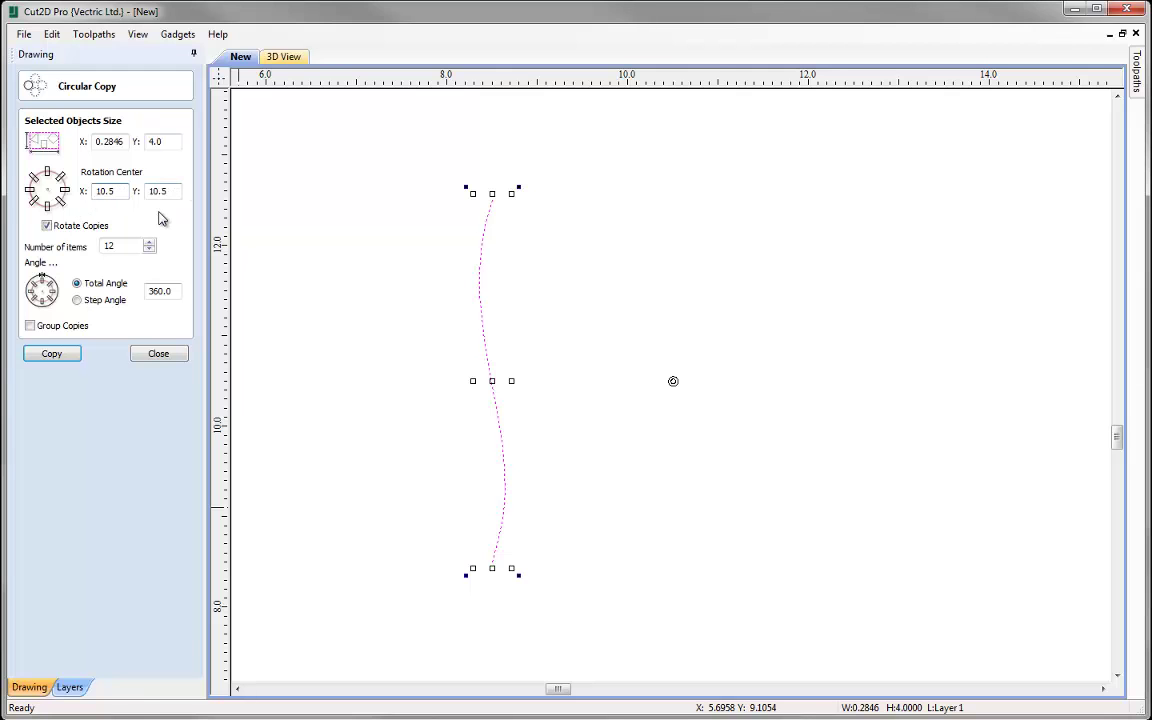
pyautogui.doubleClick(115, 245)
pyautogui.write('4')
pyautogui.click(49, 355)
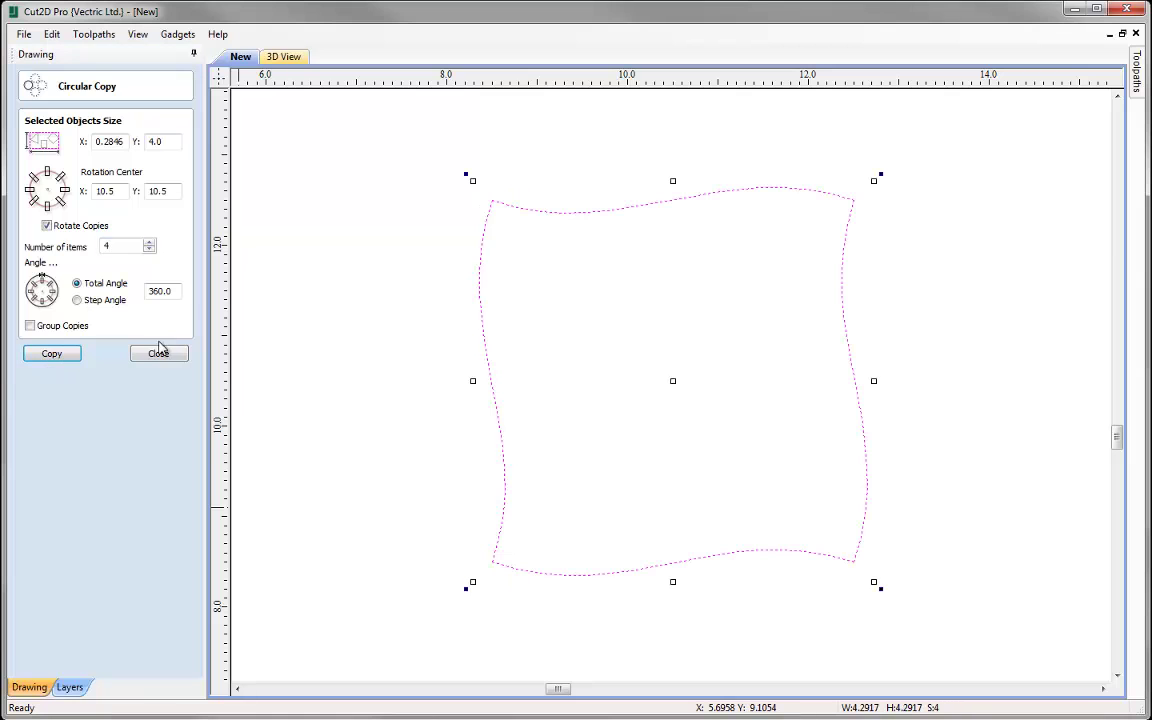
pyautogui.click(166, 358)
pyautogui.click(581, 295)
pyautogui.click(578, 212)
pyautogui.click(460, 328)
pyautogui.click(612, 575)
pyautogui.click(684, 414)
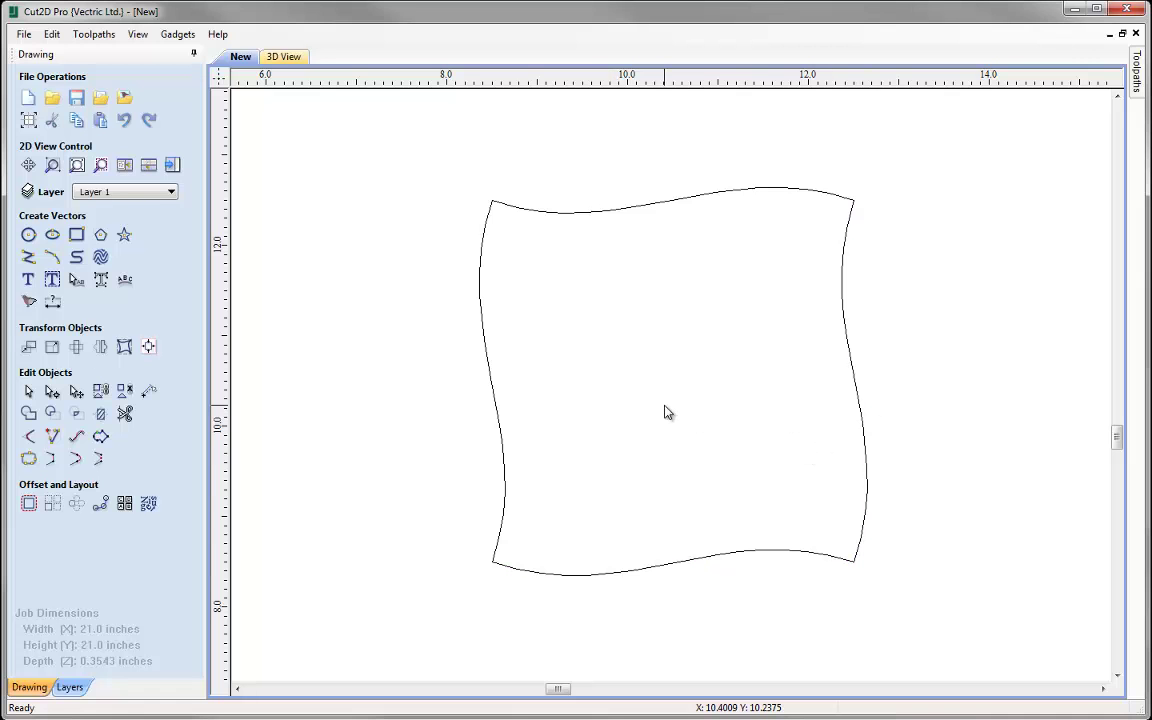
# Join the four S-curves into one closed vector.
pyautogui.moveTo(388, 132); pyautogui.dragTo(957, 682)
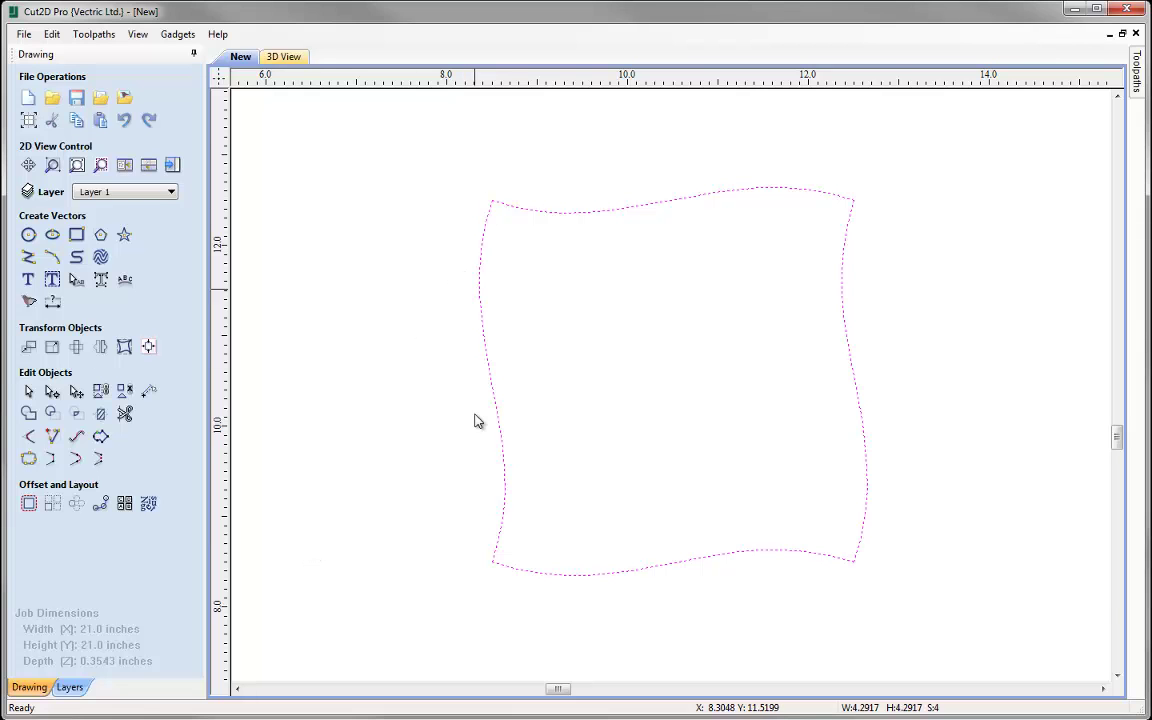
pyautogui.click(29, 462)
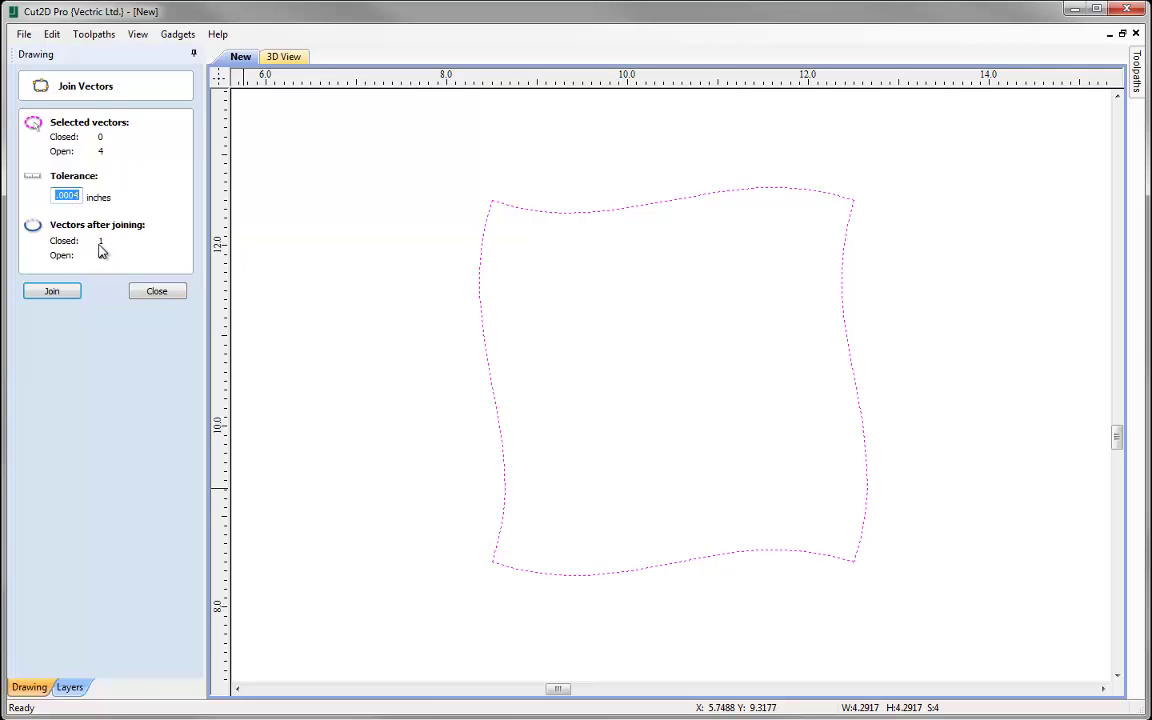
pyautogui.click(72, 293)
pyautogui.click(150, 293)
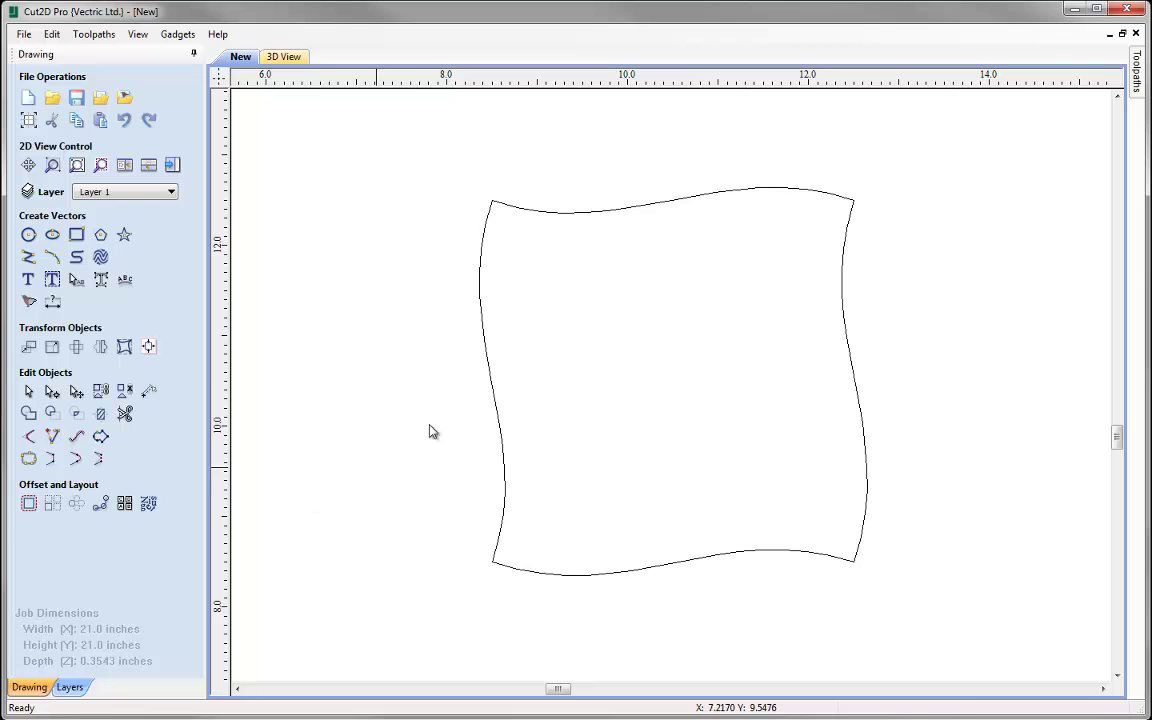
# Offset the joined S-curved shape inwards by 0.5 inches, keeping the original.
pyautogui.click(489, 373)
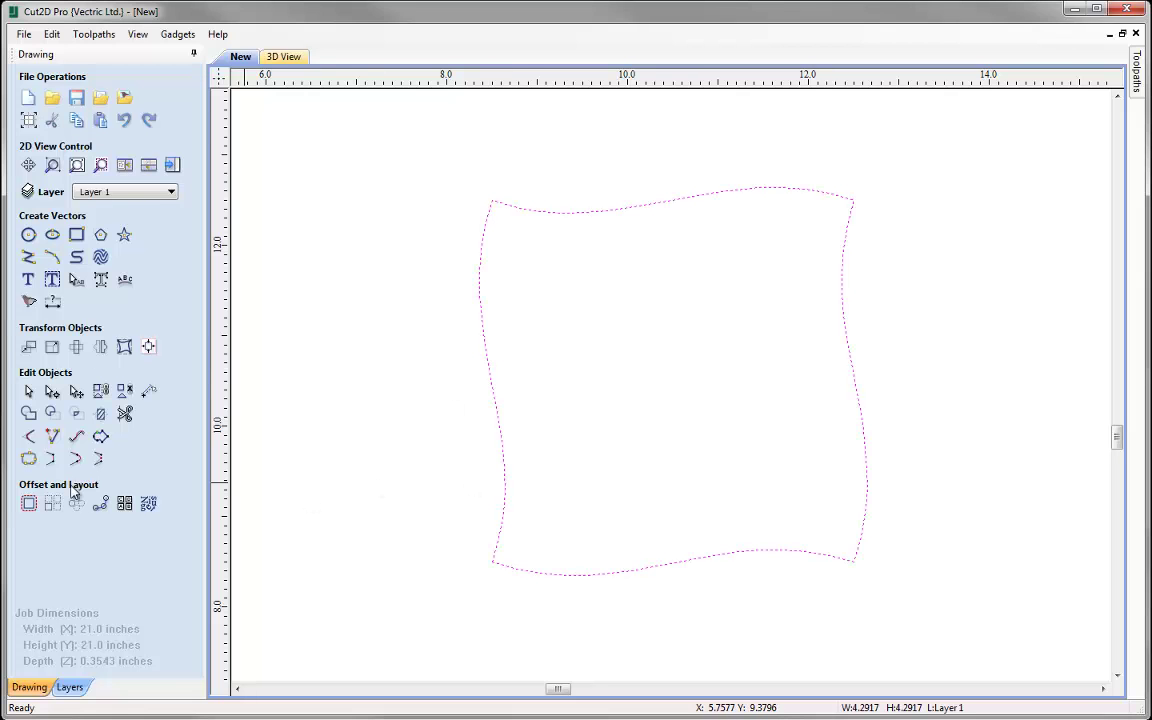
pyautogui.click(29, 505)
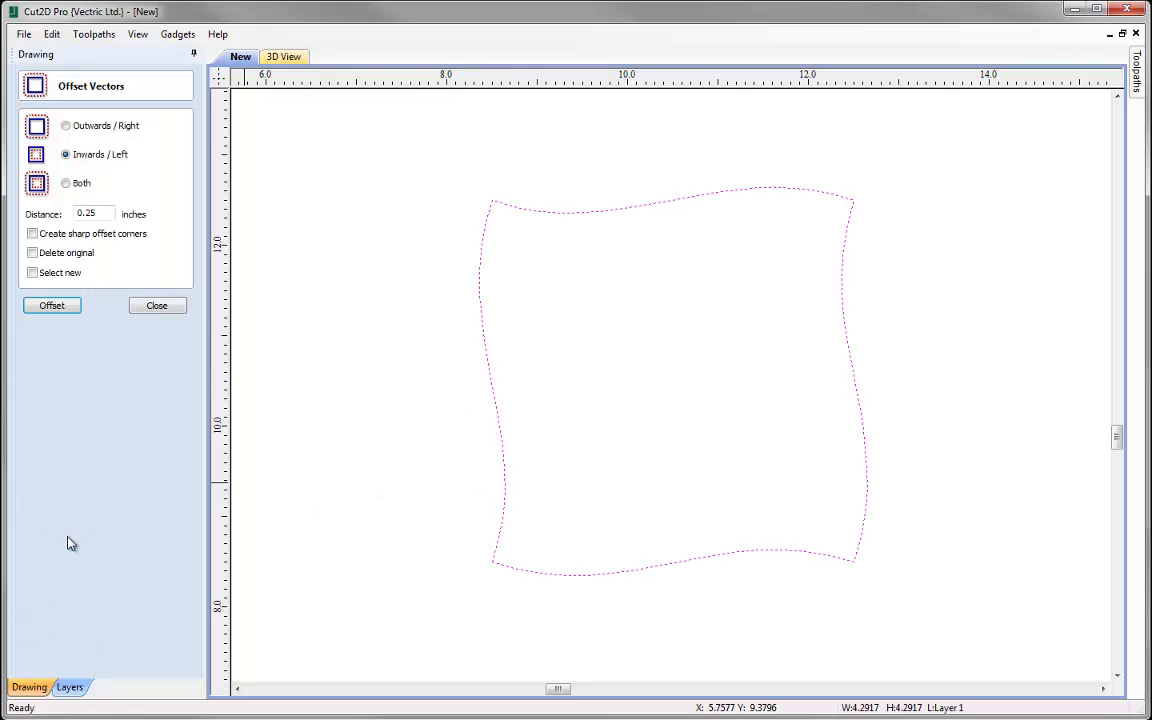
pyautogui.doubleClick(86, 214)
pyautogui.write('0.5')
pyautogui.click(52, 308)
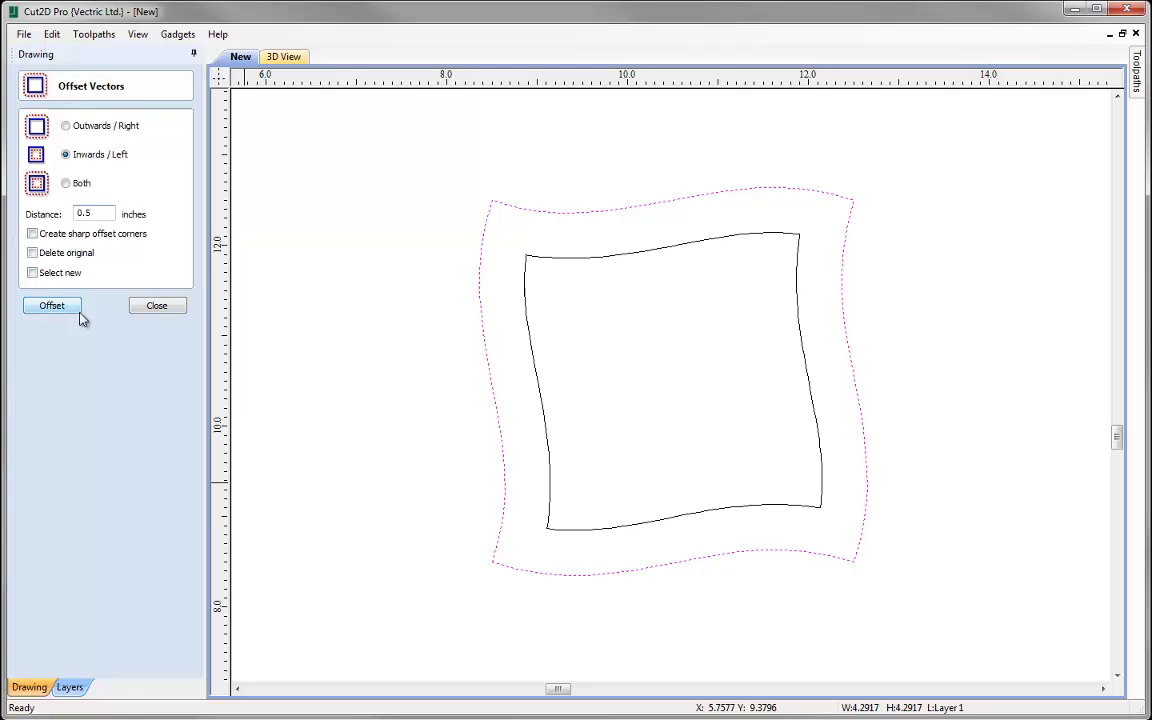
pyautogui.click(156, 308)
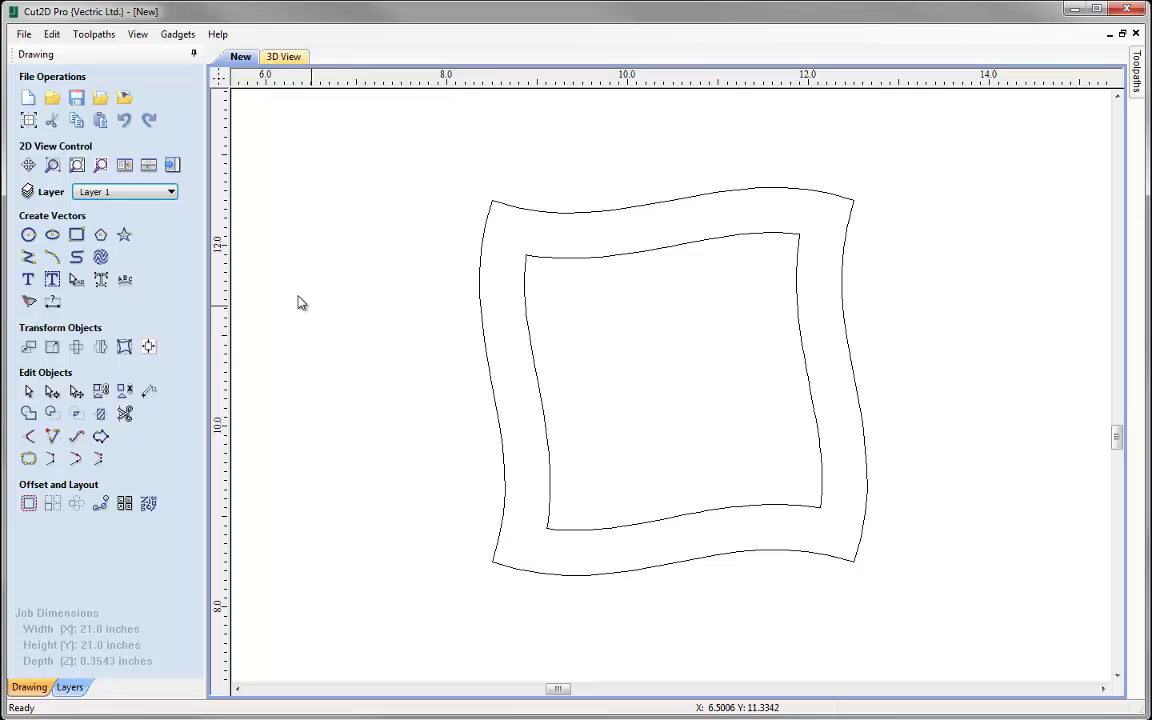
# Rename the layer holding the two outlines as Cutout.
pyautogui.click(171, 193)
pyautogui.doubleClick(152, 215)
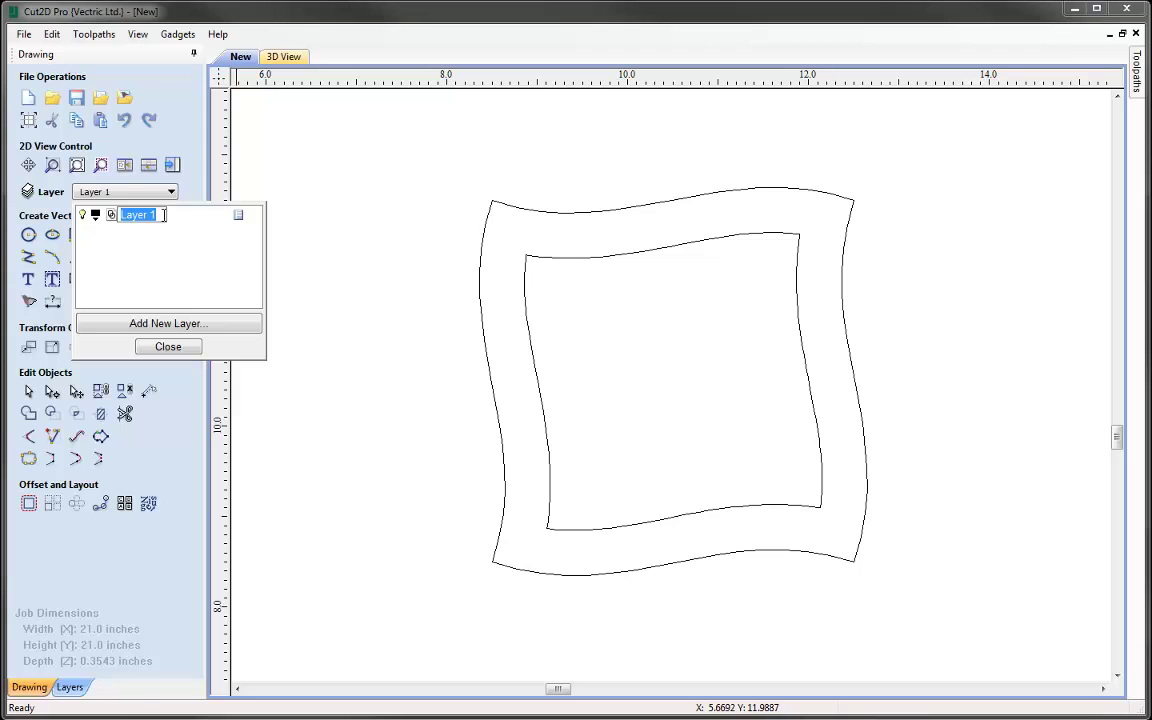
pyautogui.write('Cutout')
pyautogui.click(175, 347)
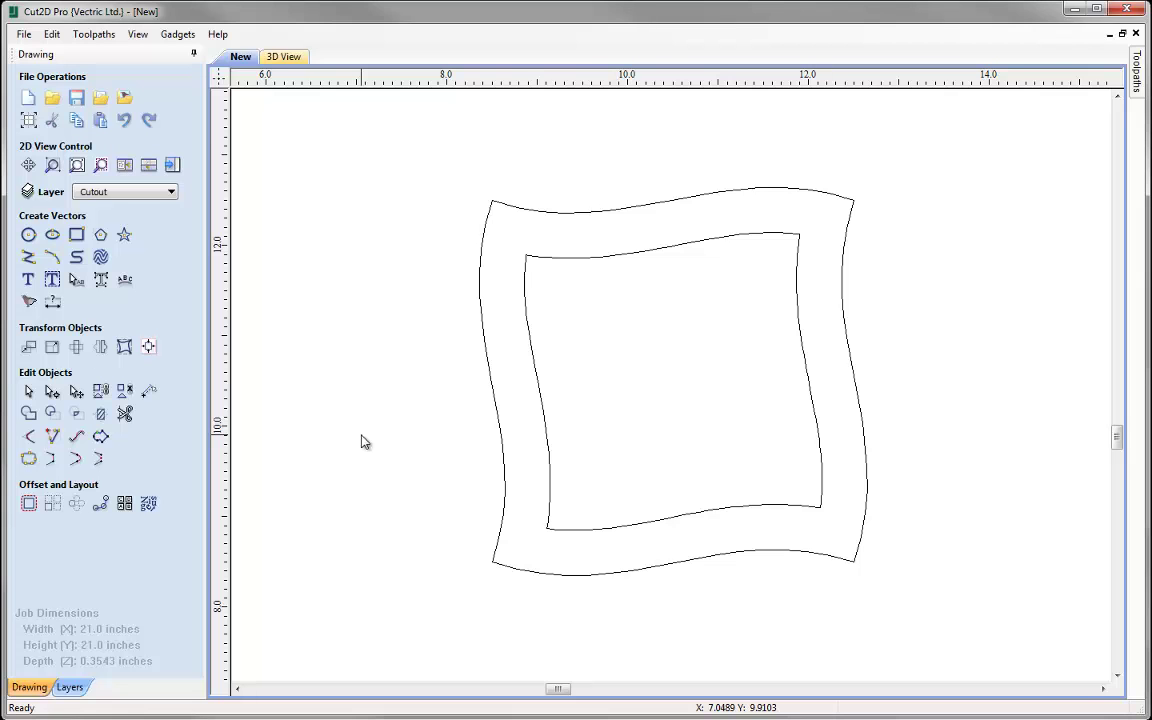
# Copy both outlines to a new visible layer named Pocket with a red drawing color.
pyautogui.moveTo(391, 130); pyautogui.dragTo(936, 662)
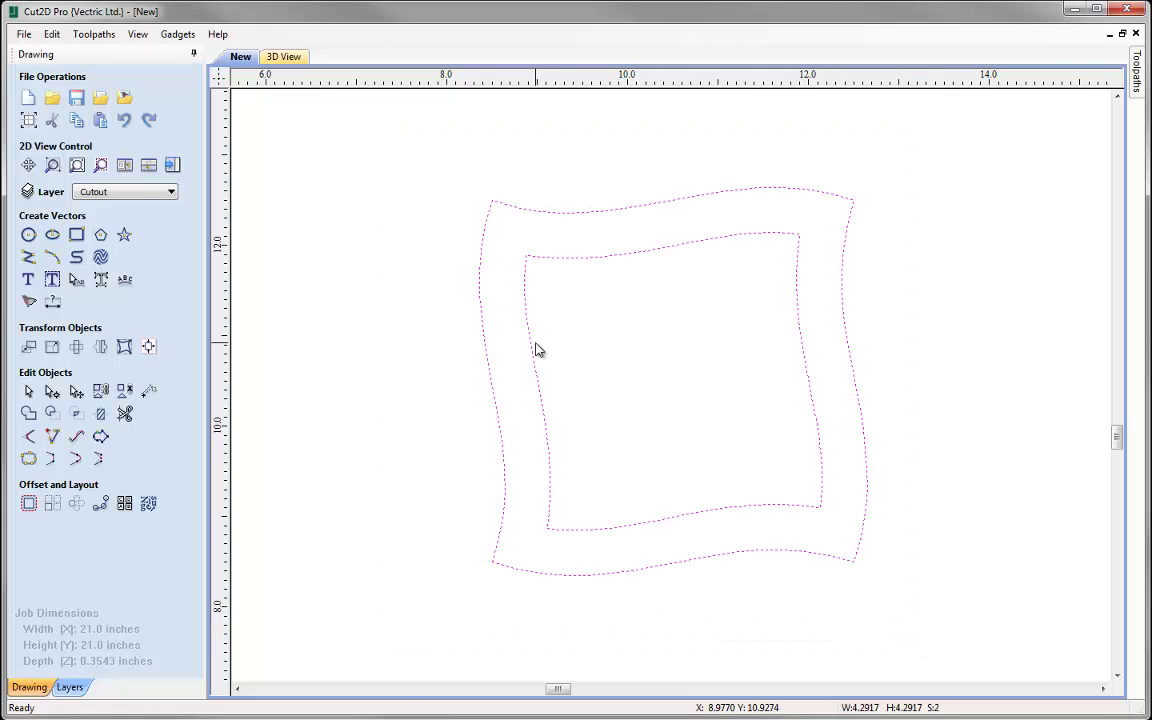
pyautogui.rightClick(506, 231)
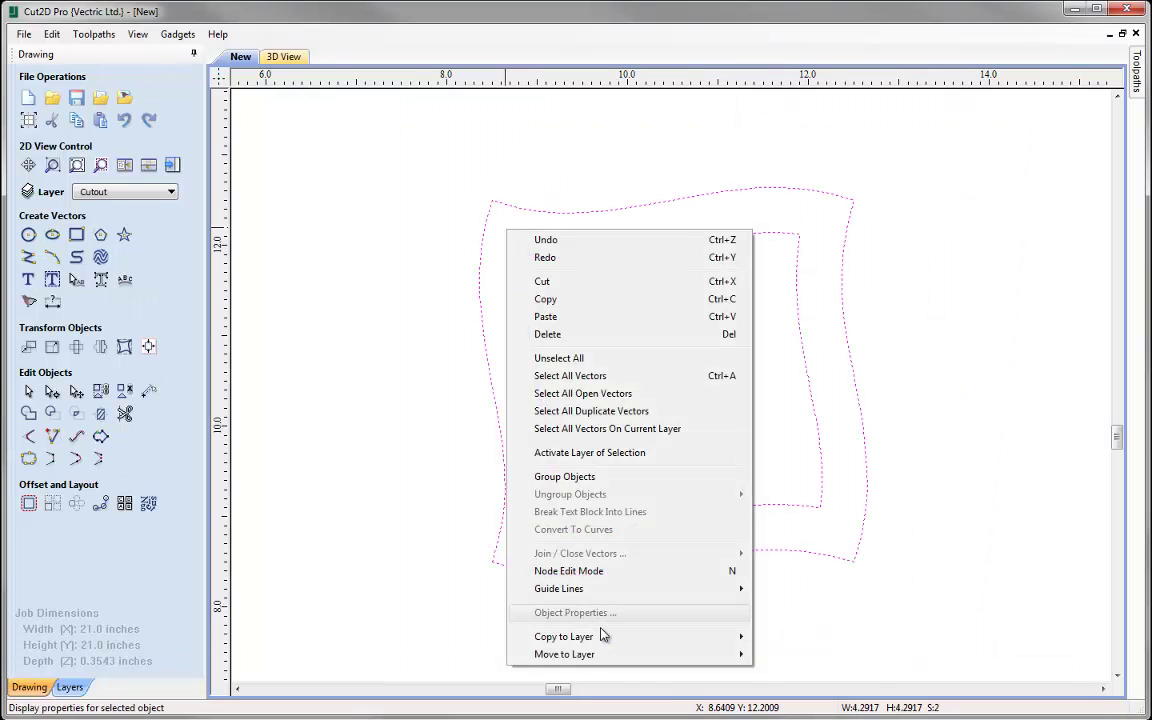
pyautogui.moveTo(638, 635)
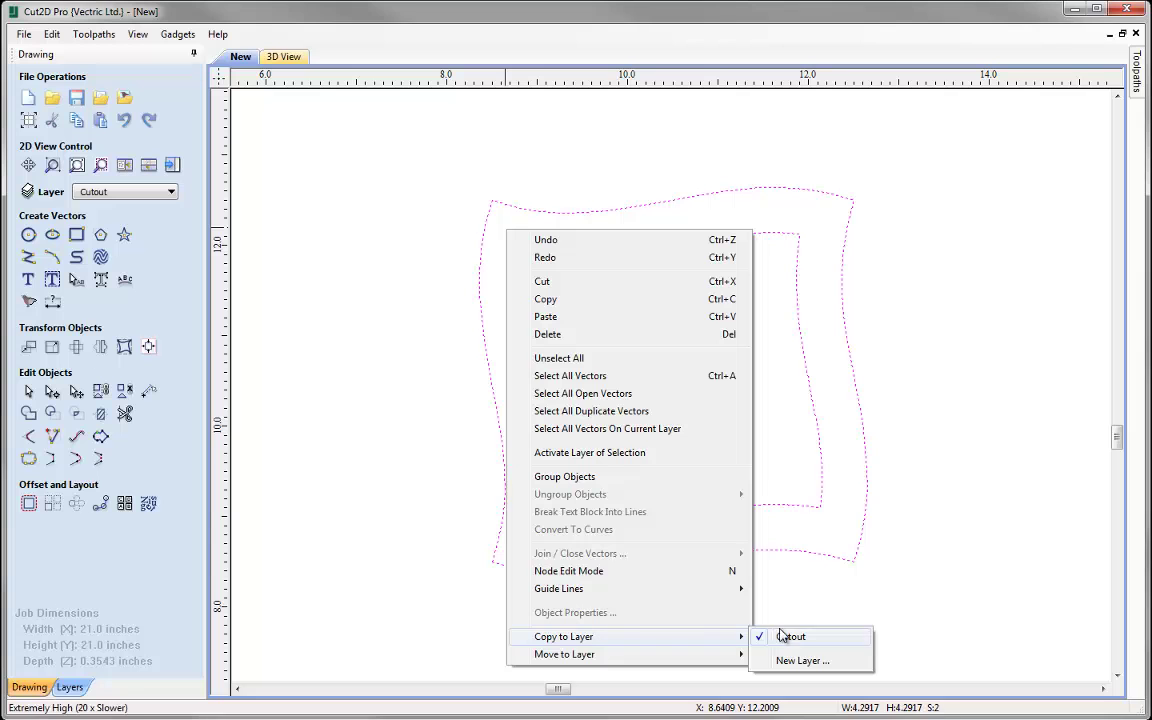
pyautogui.click(795, 660)
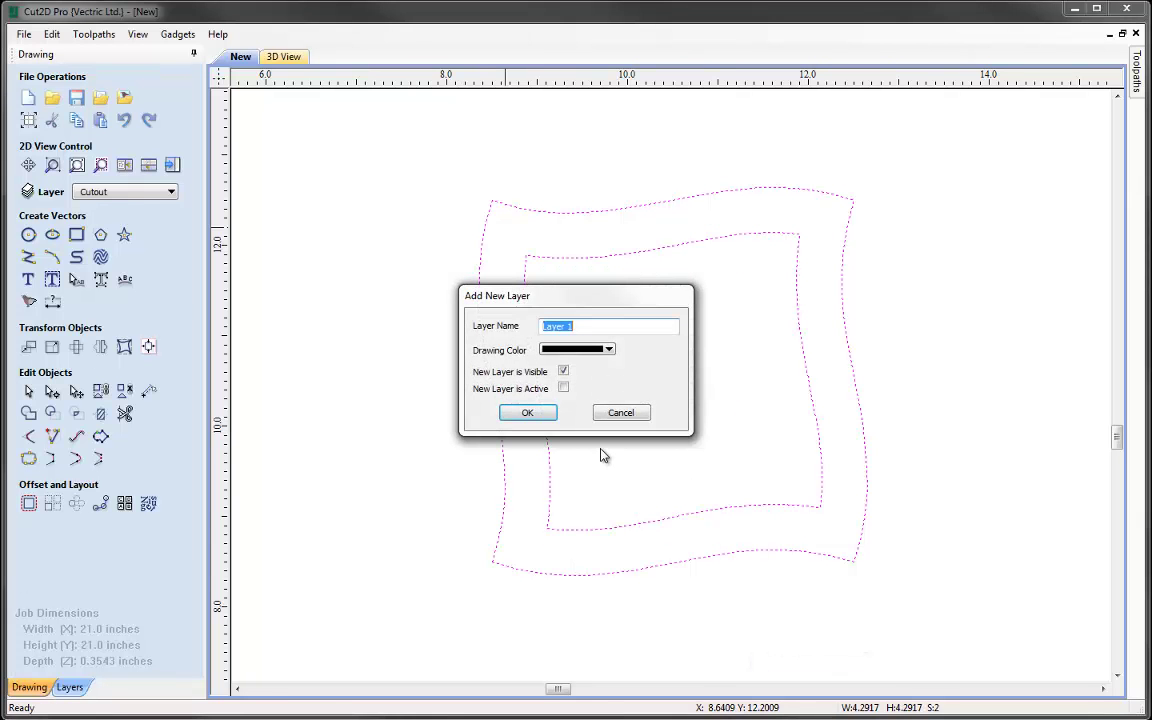
pyautogui.write('Pocket')
pyautogui.click(604, 350)
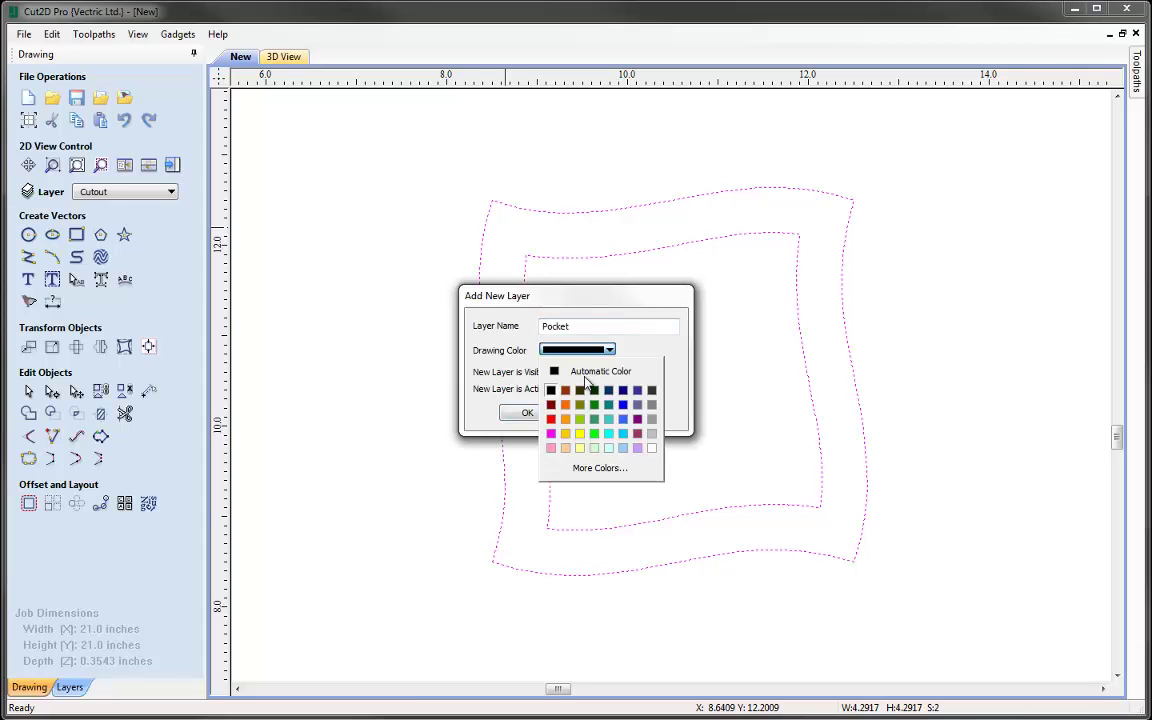
pyautogui.click(551, 406)
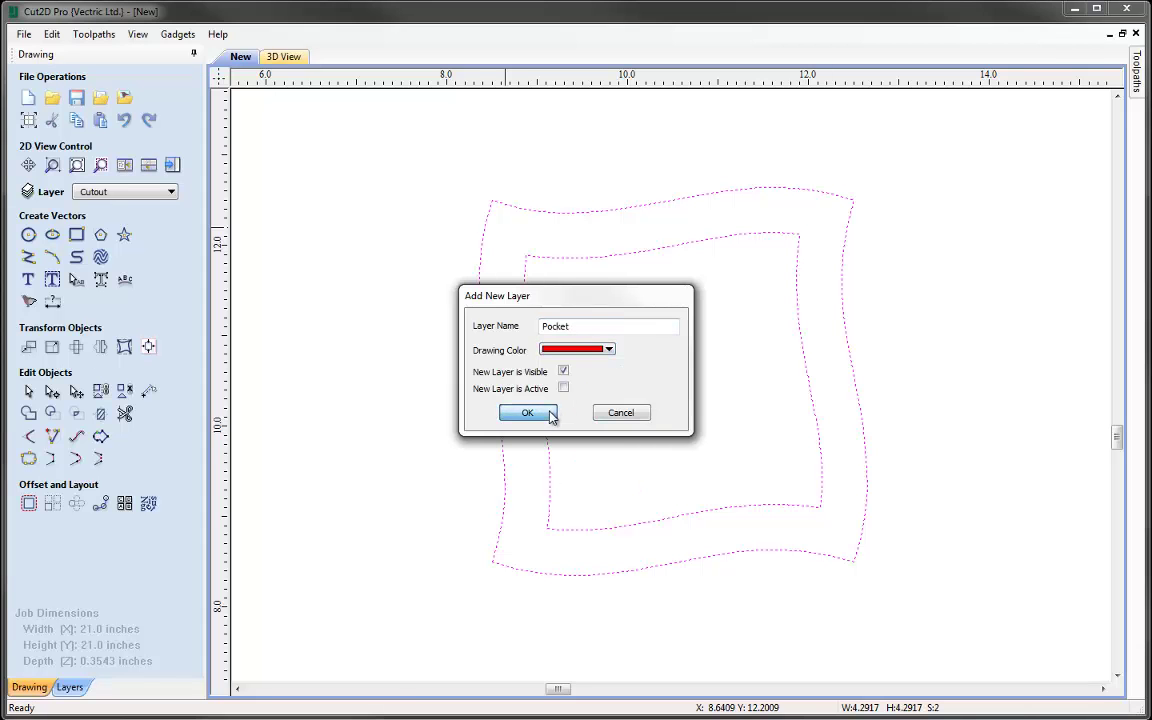
pyautogui.click(548, 413)
pyautogui.click(370, 364)
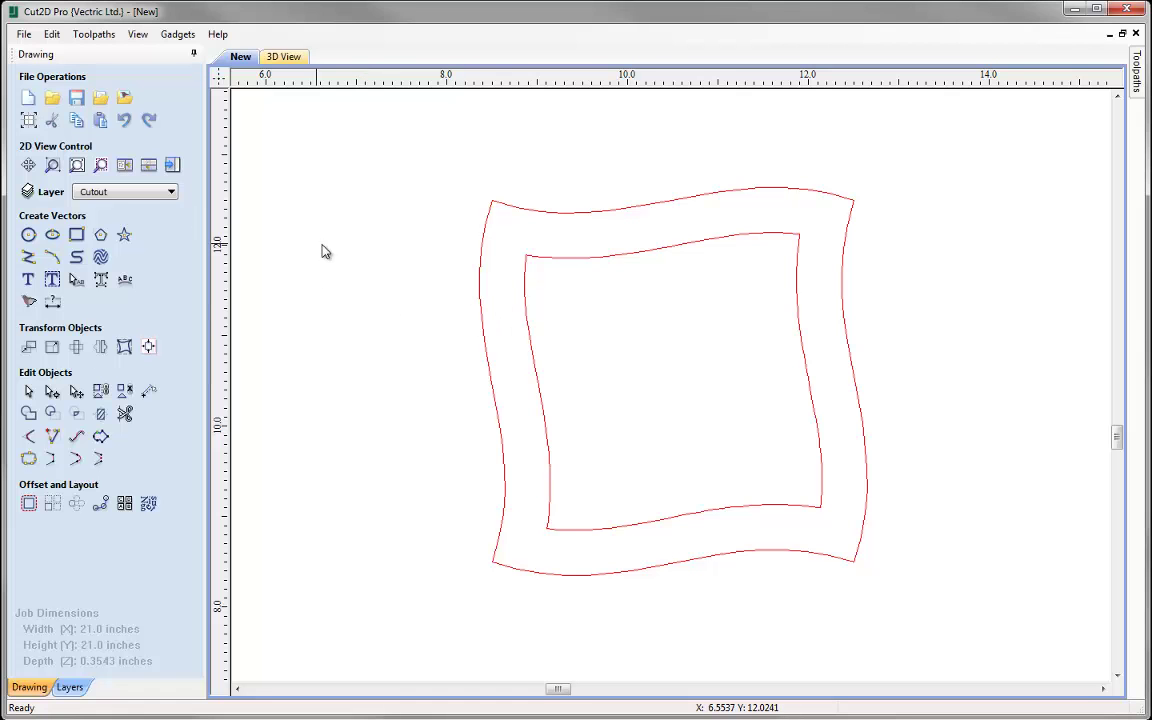
# Hide the Cutout layer and make the Pocket layer active.
pyautogui.click(172, 193)
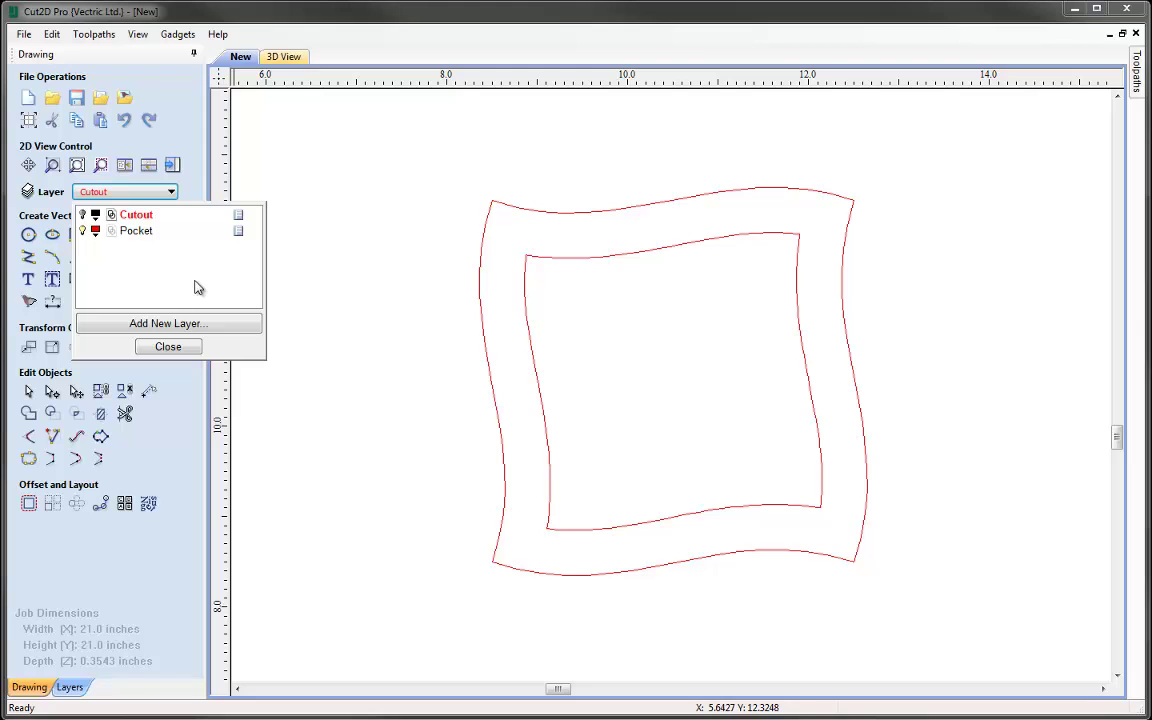
pyautogui.click(147, 233)
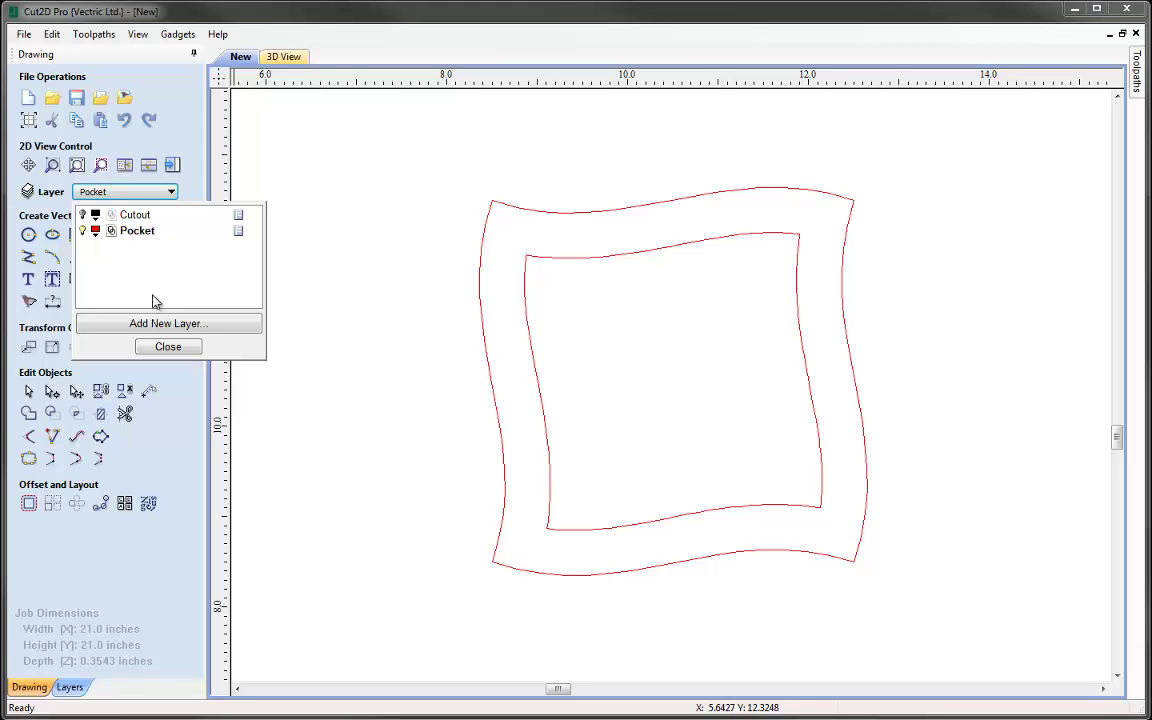
pyautogui.click(181, 347)
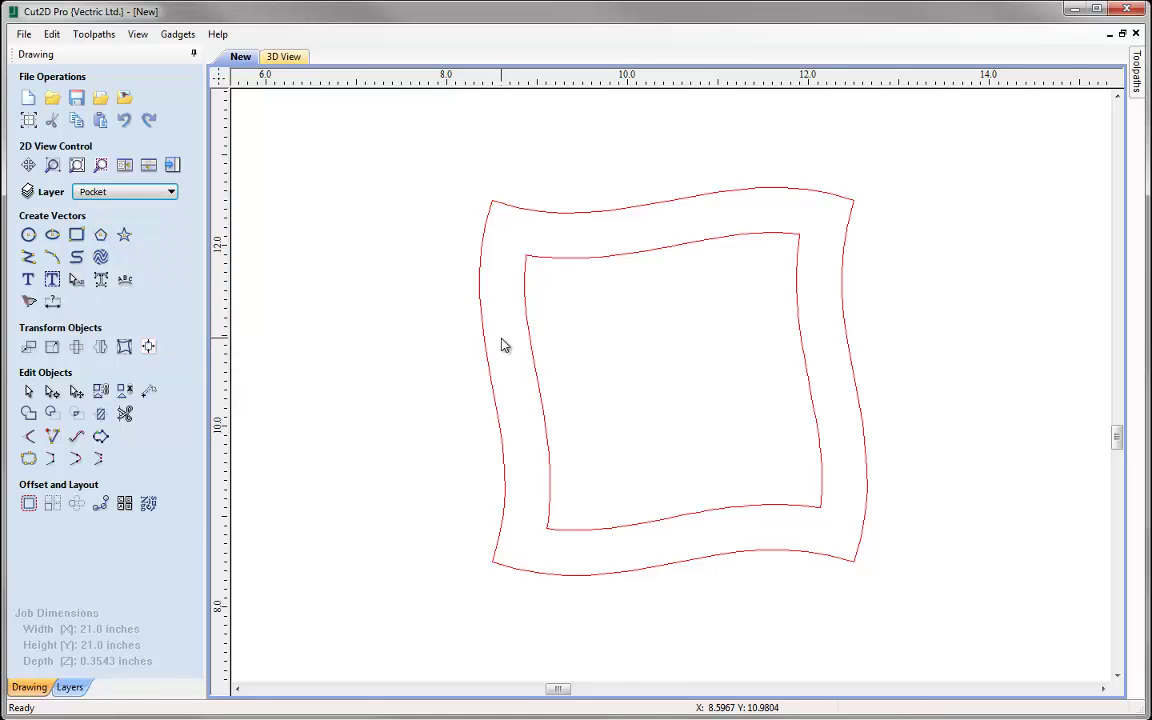
# Rotate both Pocket outlines by 9 degrees about the pivot point X 10.5, Y 10.5.
pyautogui.moveTo(447, 160); pyautogui.dragTo(977, 617)
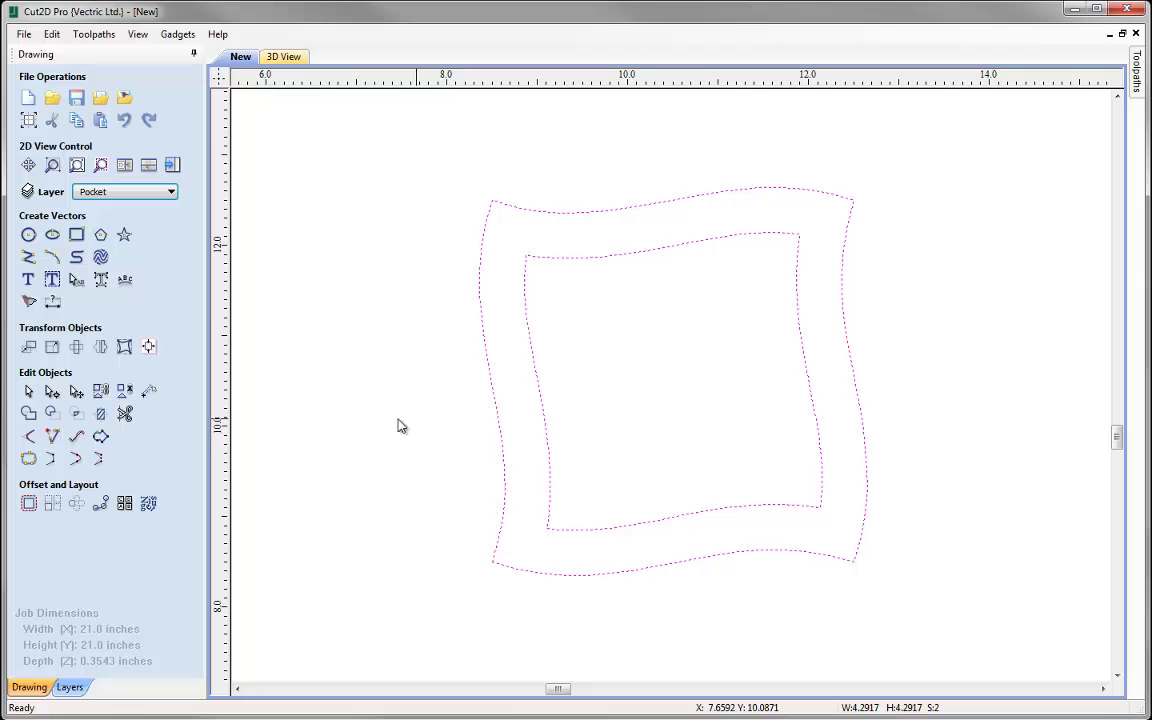
pyautogui.click(75, 348)
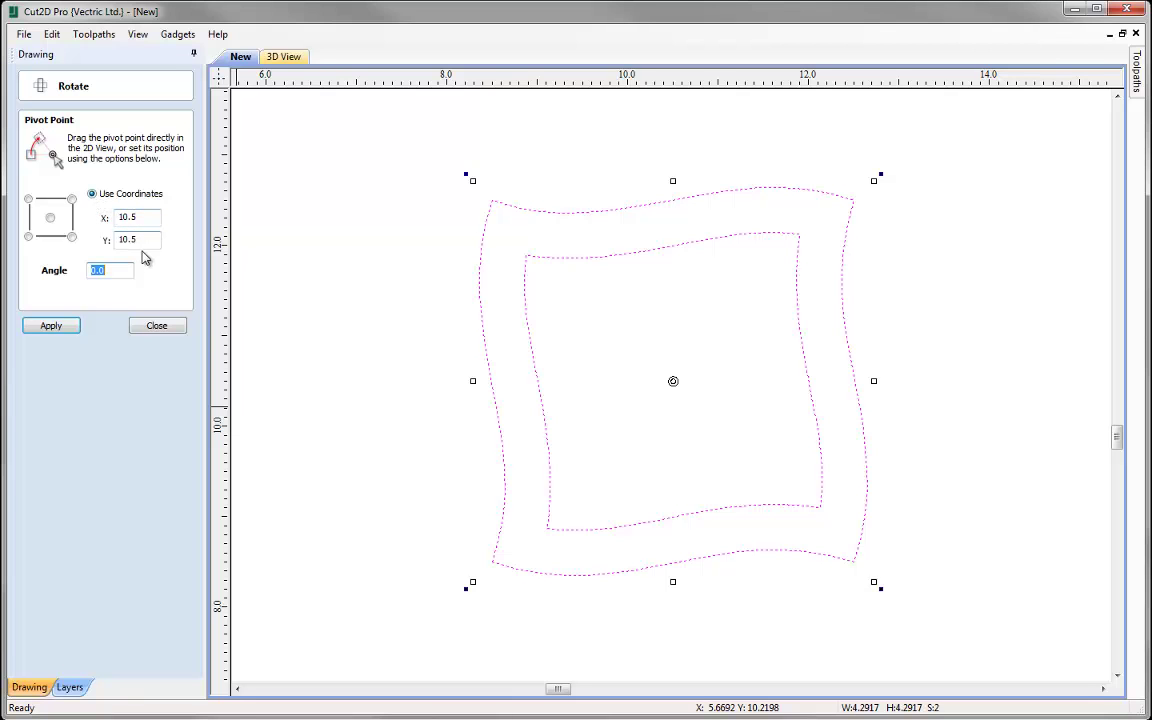
pyautogui.write('9')
pyautogui.click(62, 330)
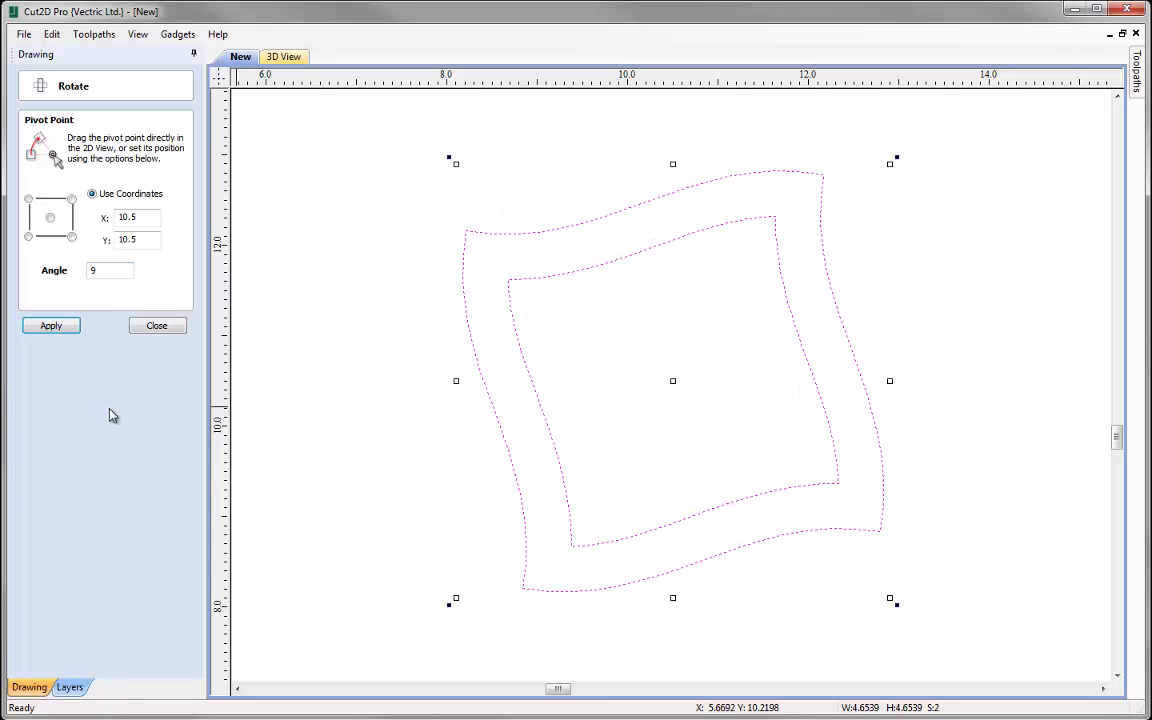
pyautogui.click(155, 327)
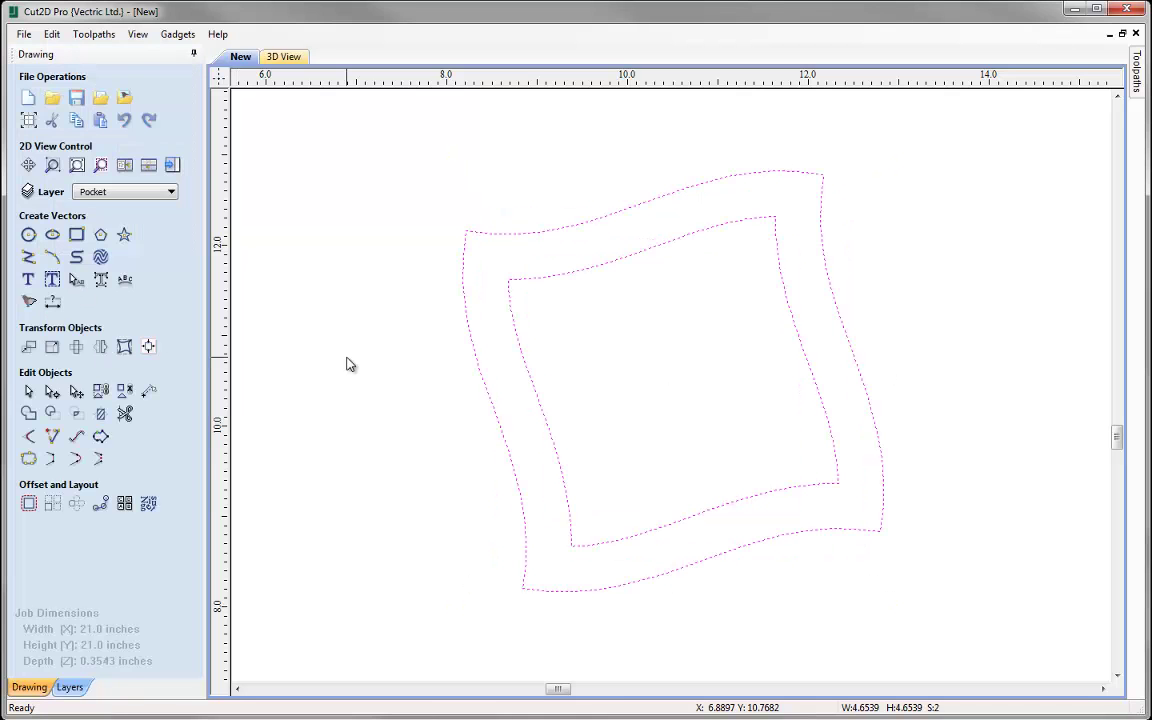
# Make the Cutout layer visible again and clear the vector selection.
pyautogui.click(170, 192)
pyautogui.click(84, 215)
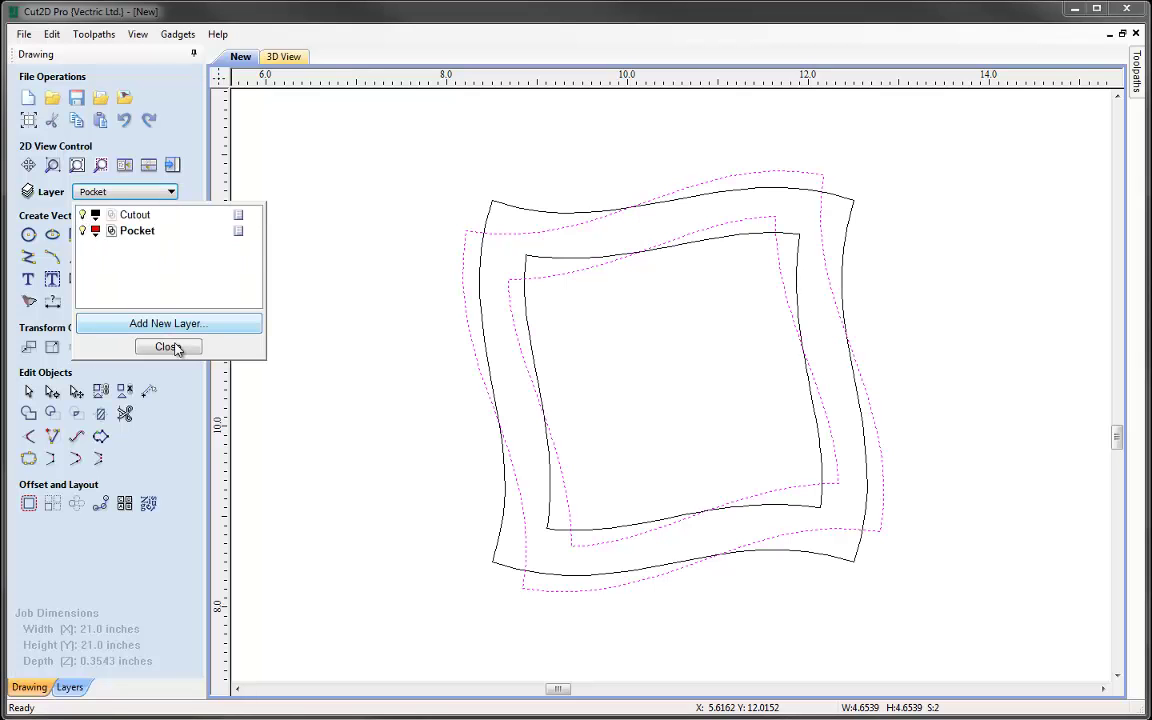
pyautogui.click(168, 346)
pyautogui.click(362, 373)
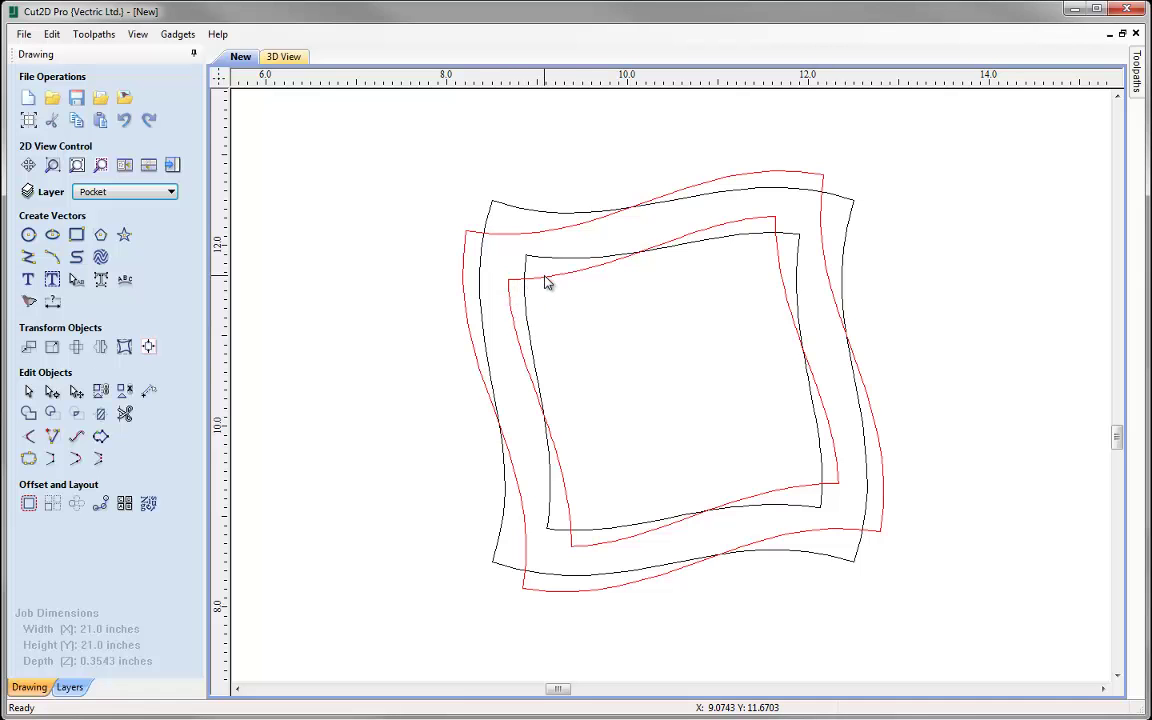
# Offset the inner Pocket outline inwards by 0.125 inches, deleting the original and selecting the new vector.
pyautogui.click(545, 280)
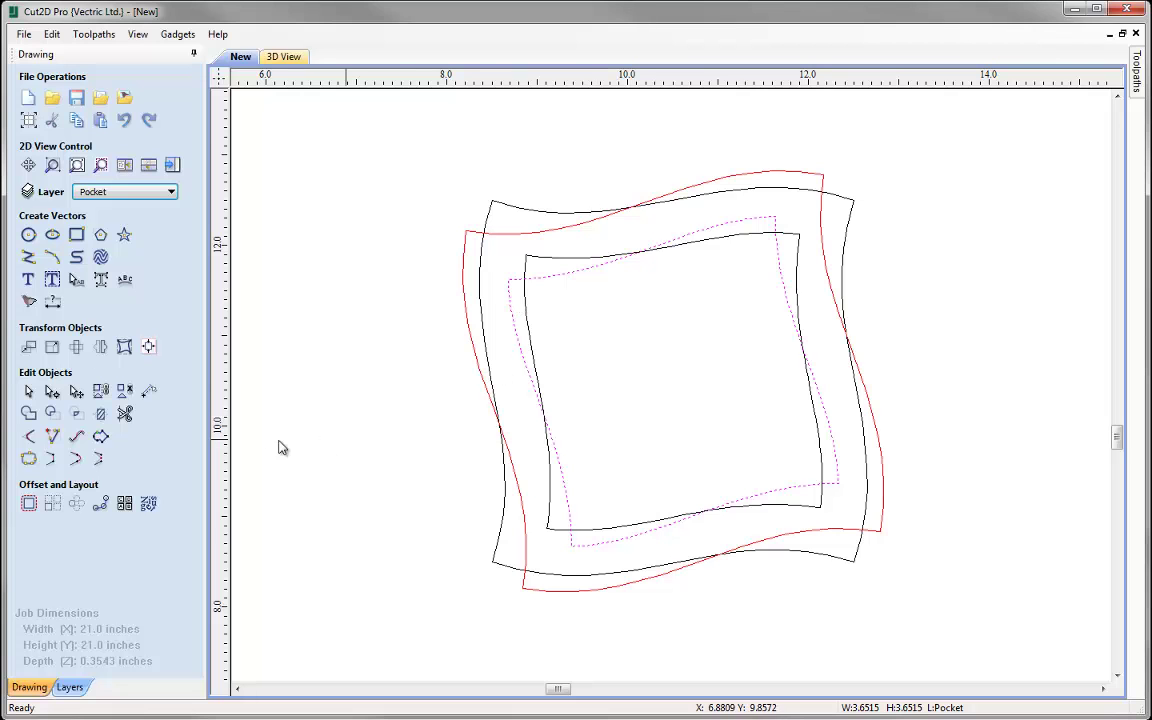
pyautogui.click(29, 510)
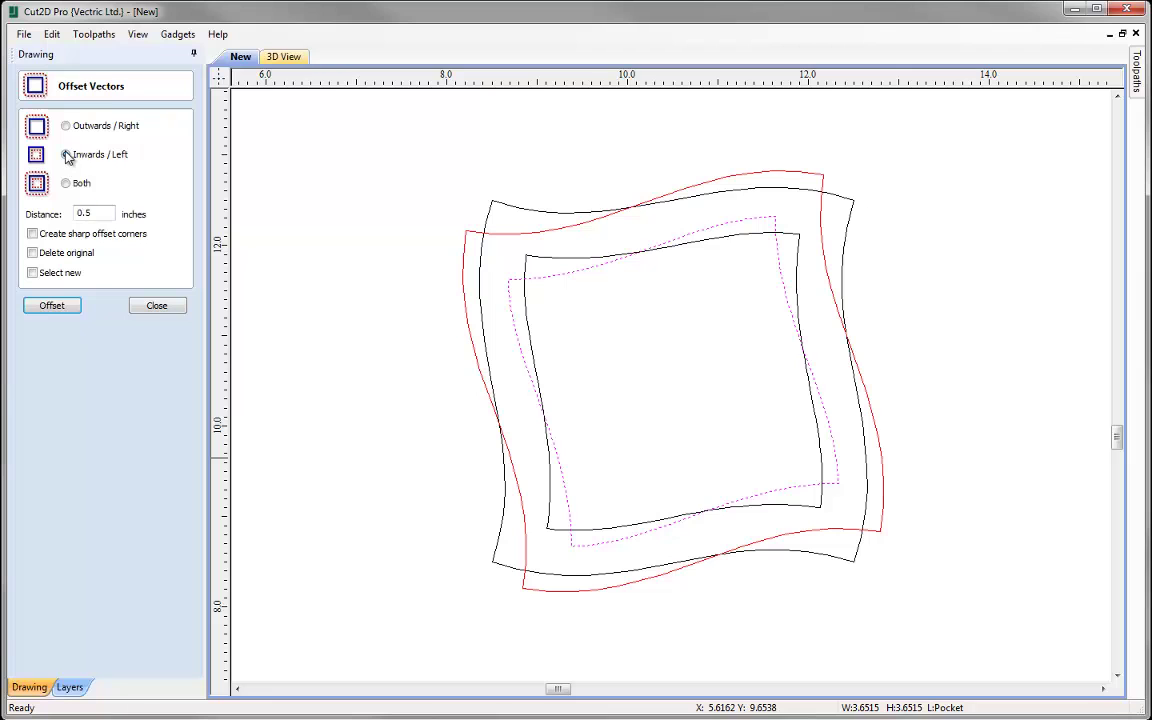
pyautogui.moveTo(103, 213); pyautogui.dragTo(57, 219)
pyautogui.write('0.125')
pyautogui.click(44, 251)
pyautogui.click(32, 272)
pyautogui.click(58, 310)
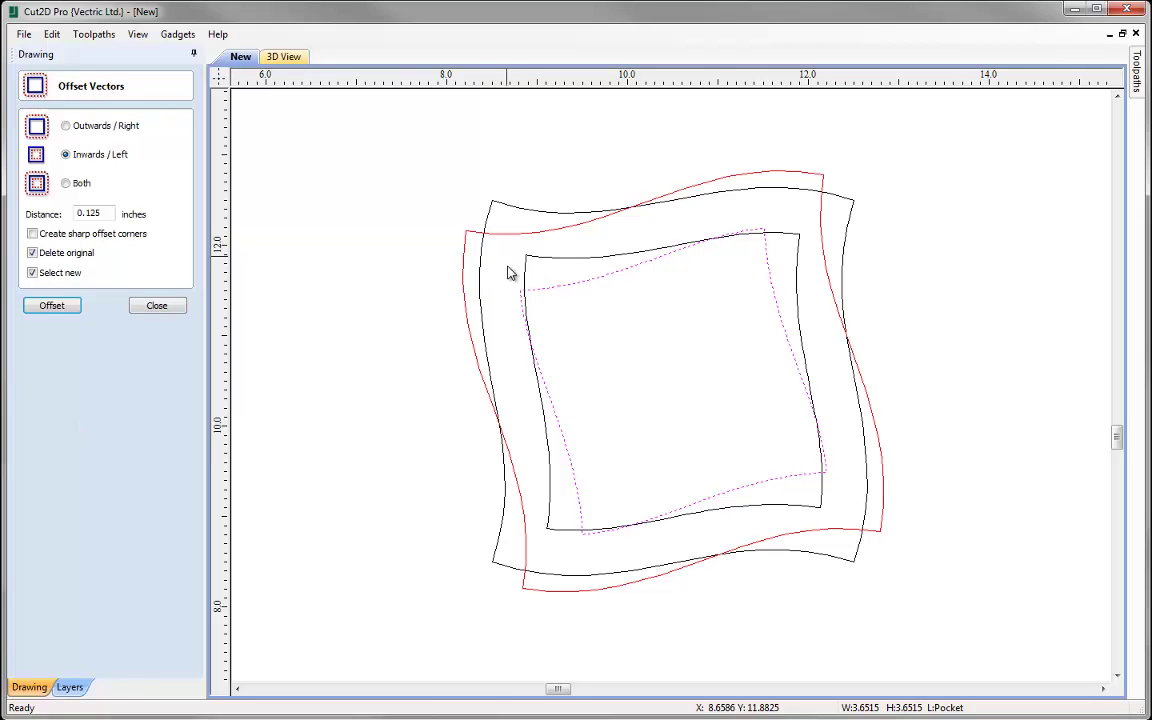
# Offset the new inner Pocket outline back outwards by 0.125 inches to round its corners, deleting the original.
pyautogui.click(65, 126)
pyautogui.click(55, 308)
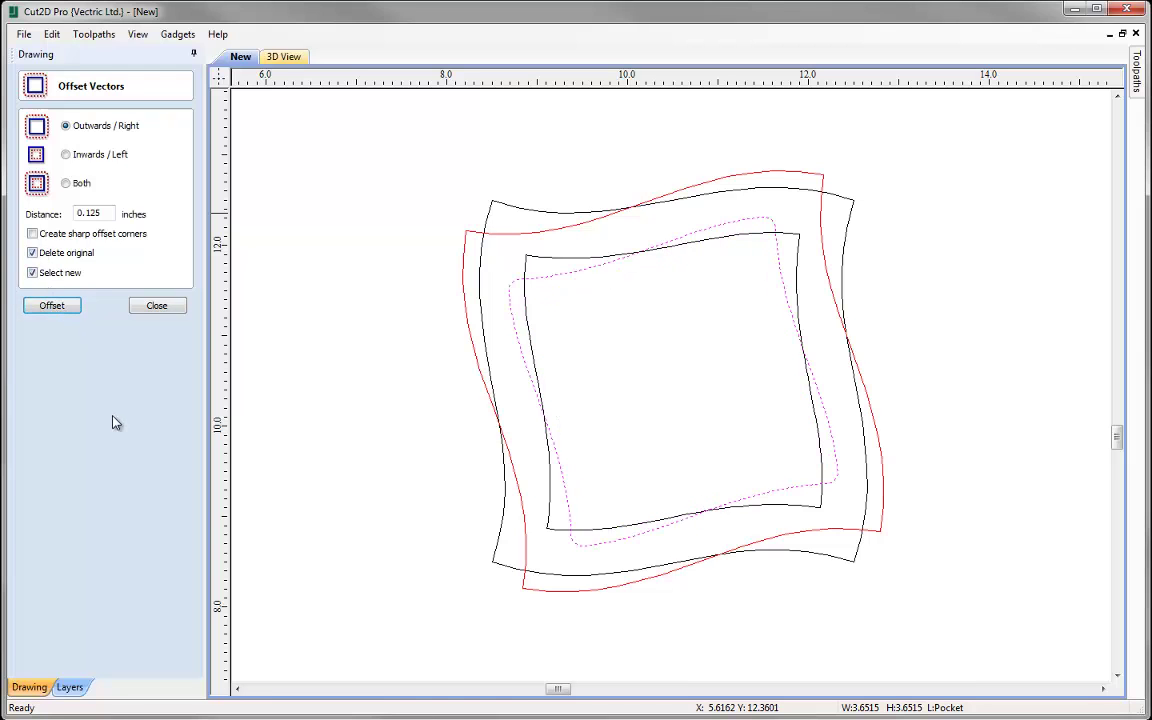
pyautogui.click(168, 313)
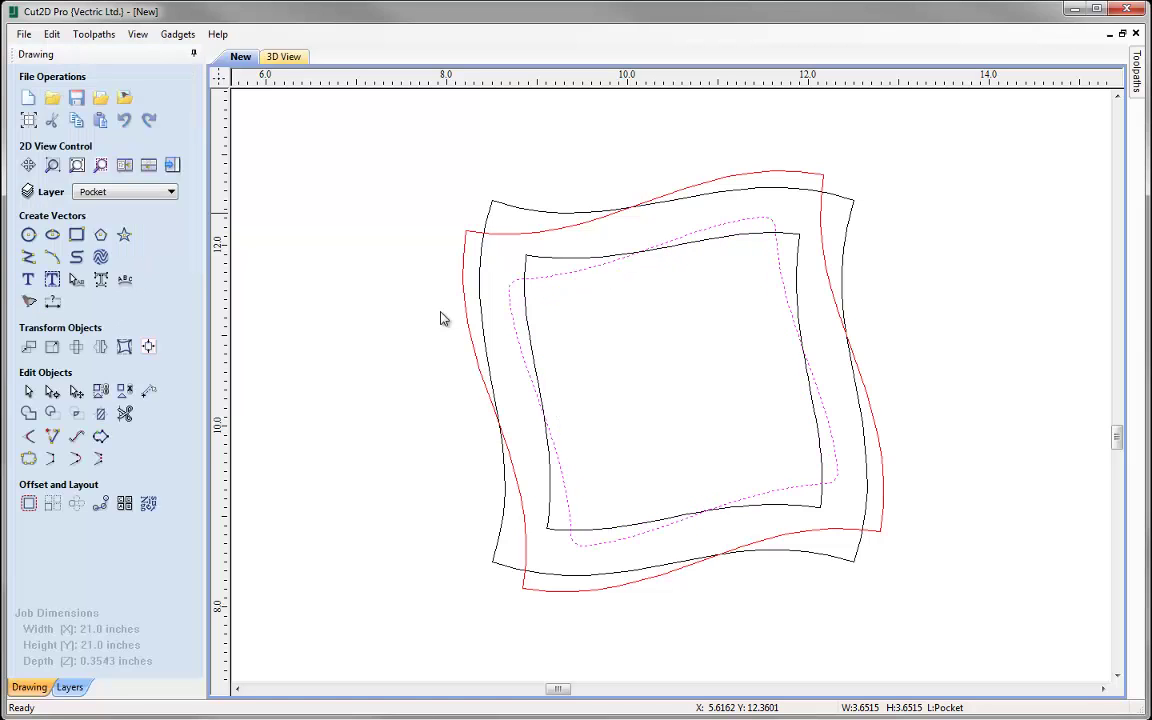
pyautogui.click(583, 318)
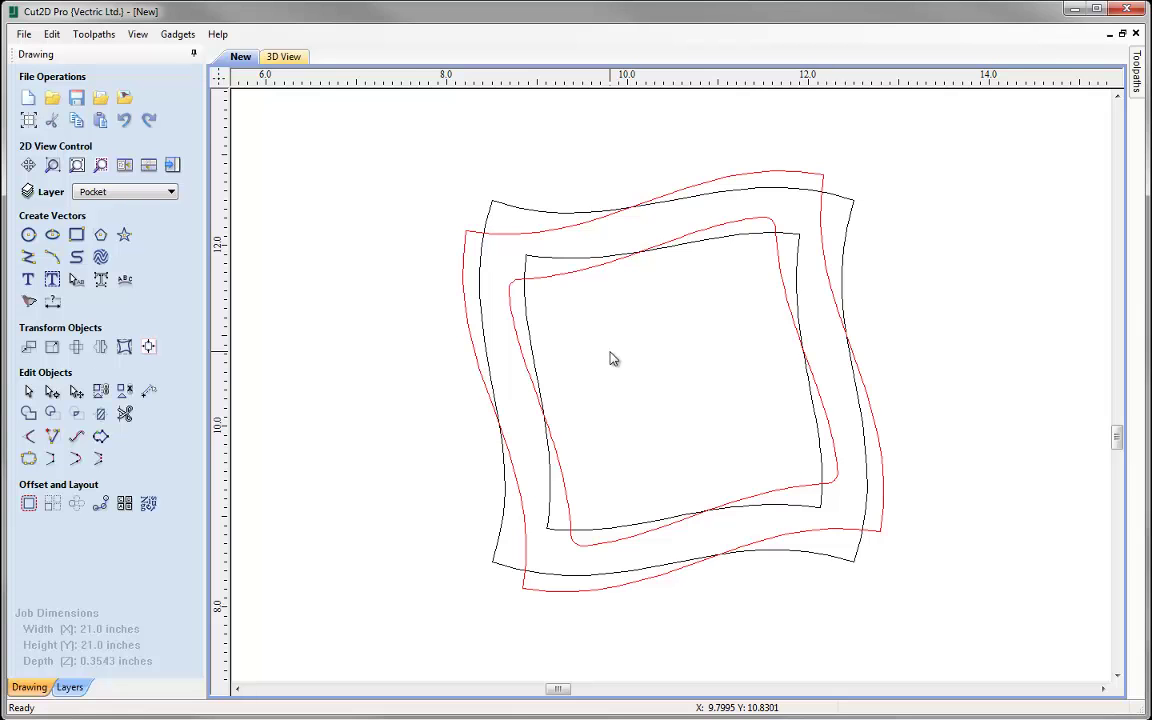
# Place a vertical guide line at about X 1 and a horizontal one at about Y 1 in the job.
pyautogui.scroll(1, 613, 358)
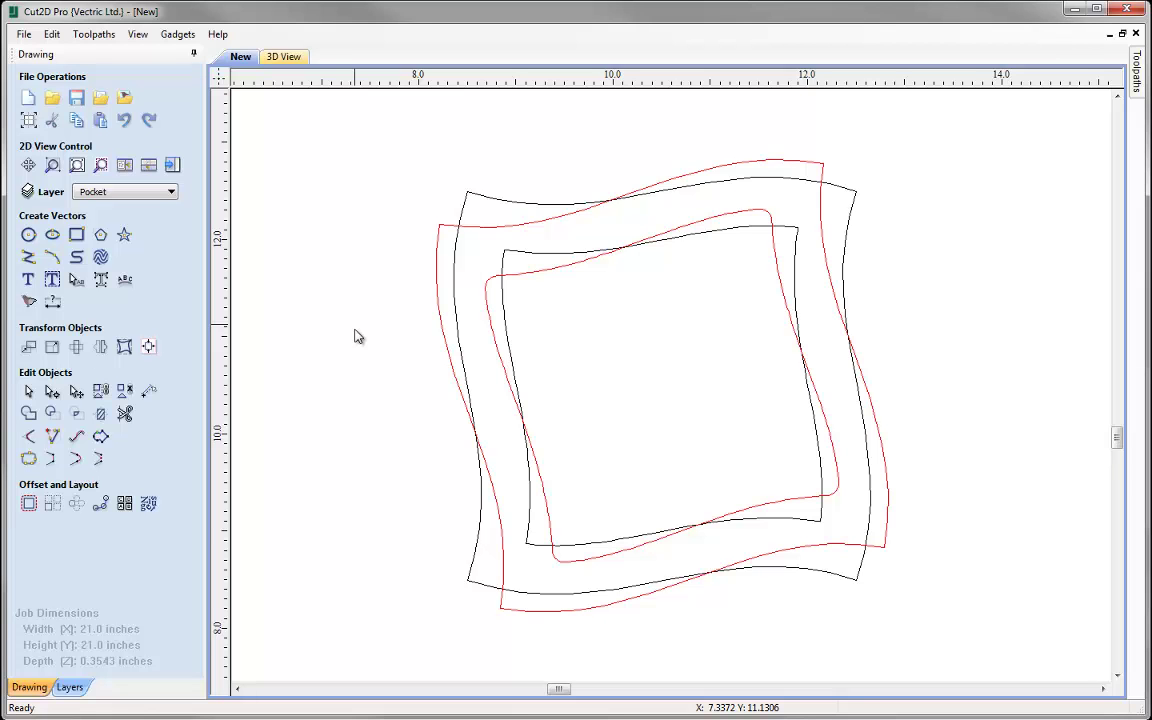
pyautogui.press('F6')
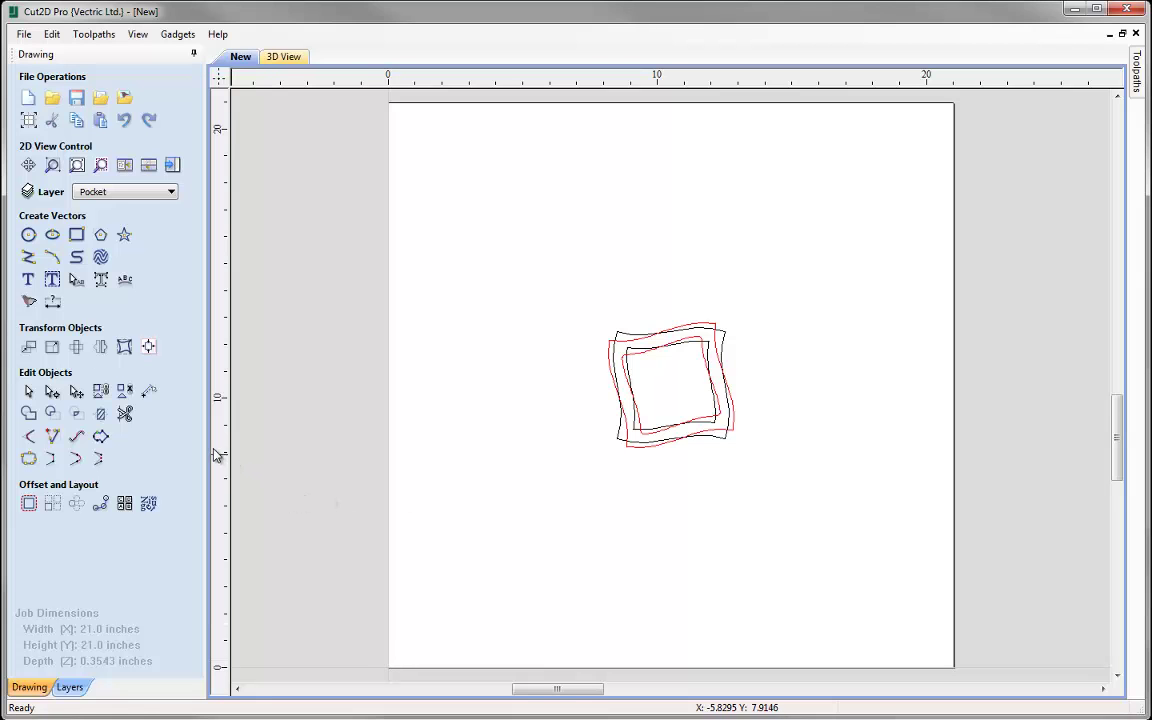
pyautogui.moveTo(222, 447); pyautogui.dragTo(414, 449)
pyautogui.moveTo(437, 77); pyautogui.dragTo(453, 641)
# Move all four outlines together so the outer Cutout outline's lower-left corner sits on the guide intersection at about X 1, Y 1.
pyautogui.moveTo(557, 289); pyautogui.dragTo(792, 522)
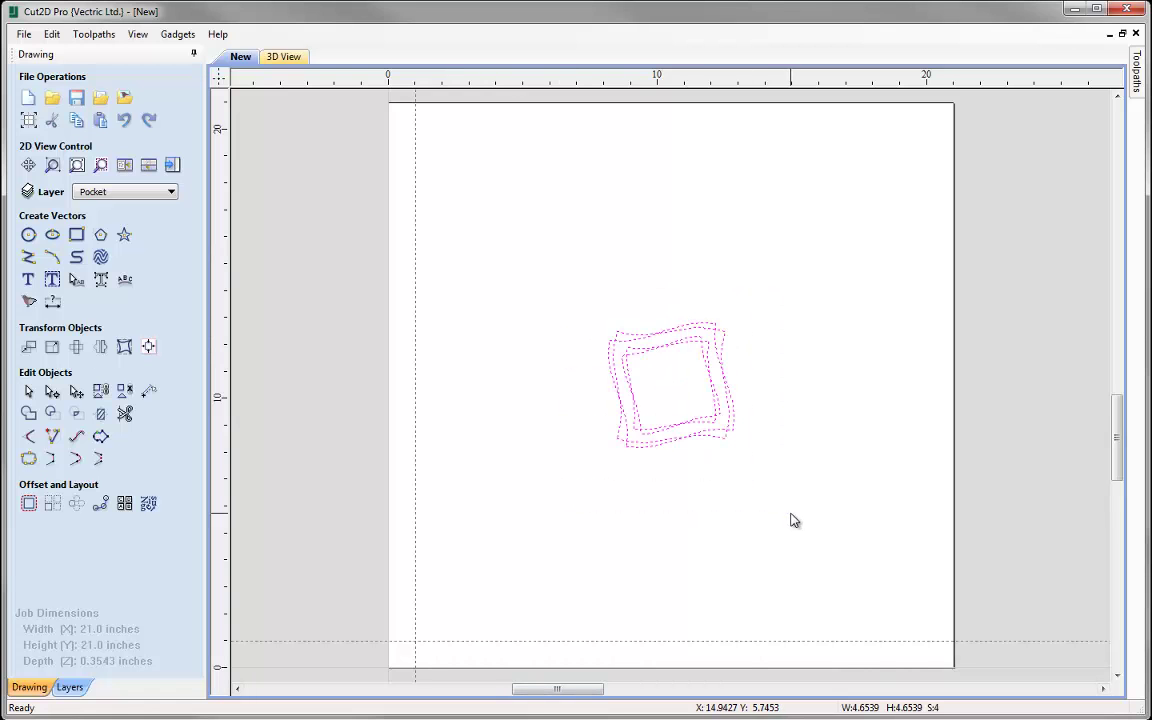
pyautogui.click(617, 442)
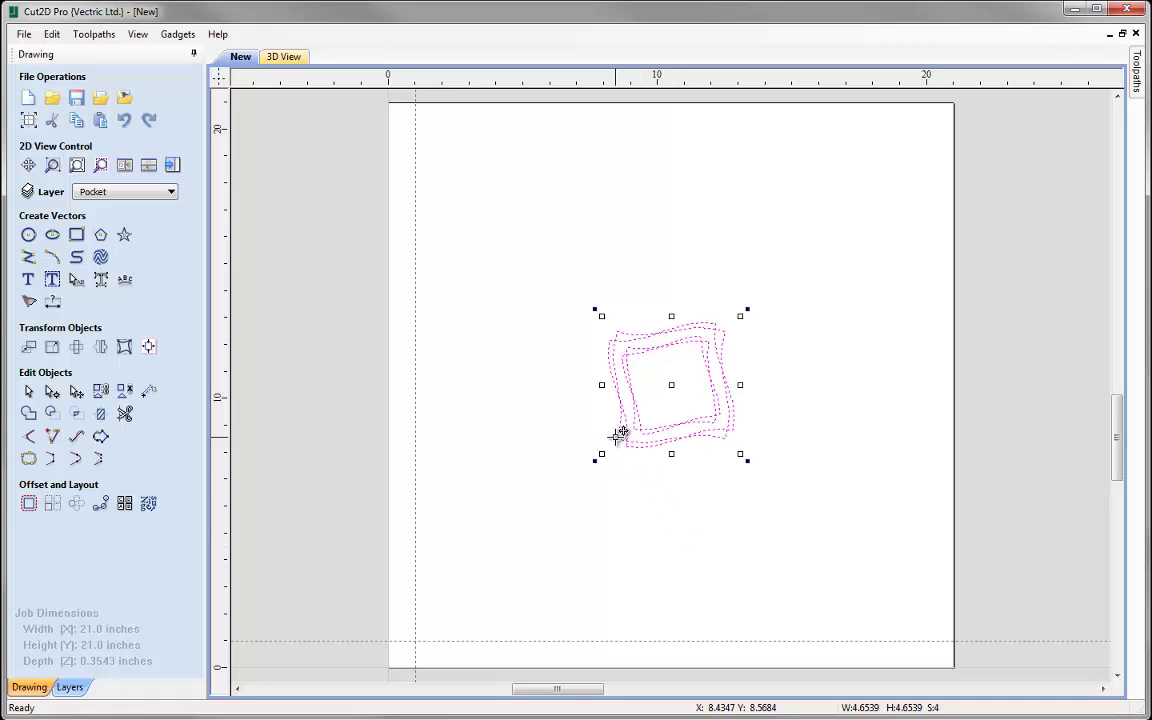
pyautogui.moveTo(620, 433); pyautogui.dragTo(415, 640)
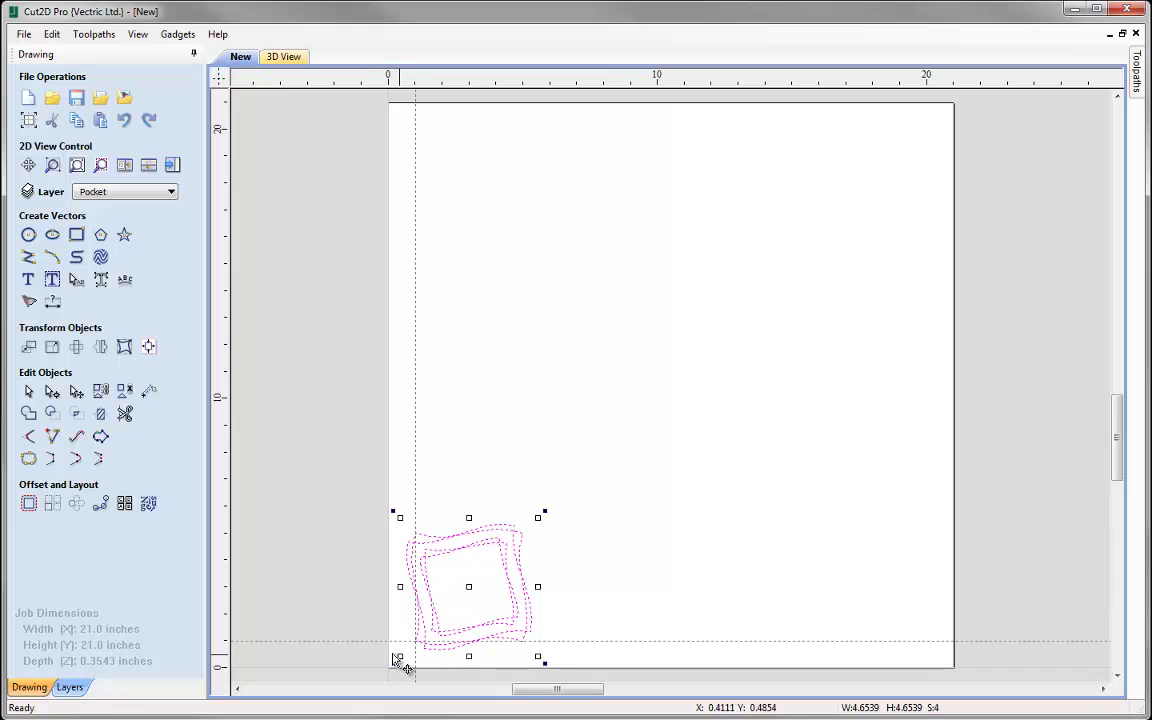
pyautogui.click(304, 347)
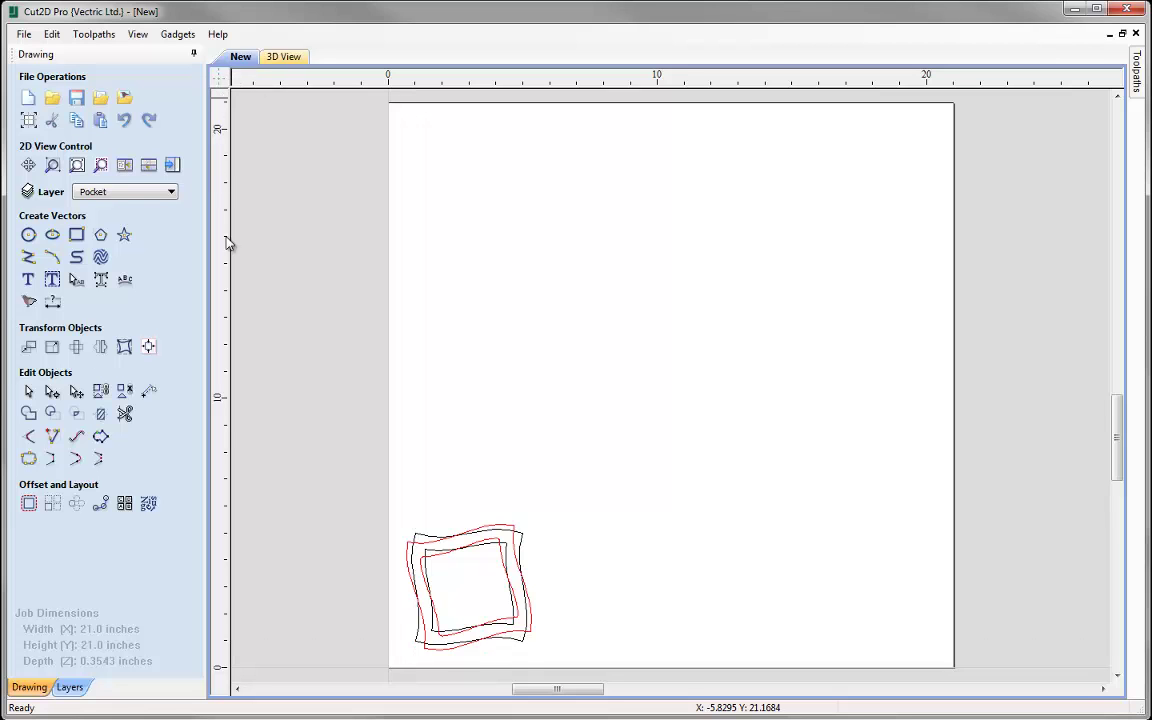
# Draw two 0.5 inch diameter circles inside the inner outlines, centred at about X 2.33, Y 3.45 and X 3.56, Y 2.53.
pyautogui.moveTo(235, 392); pyautogui.dragTo(636, 650)
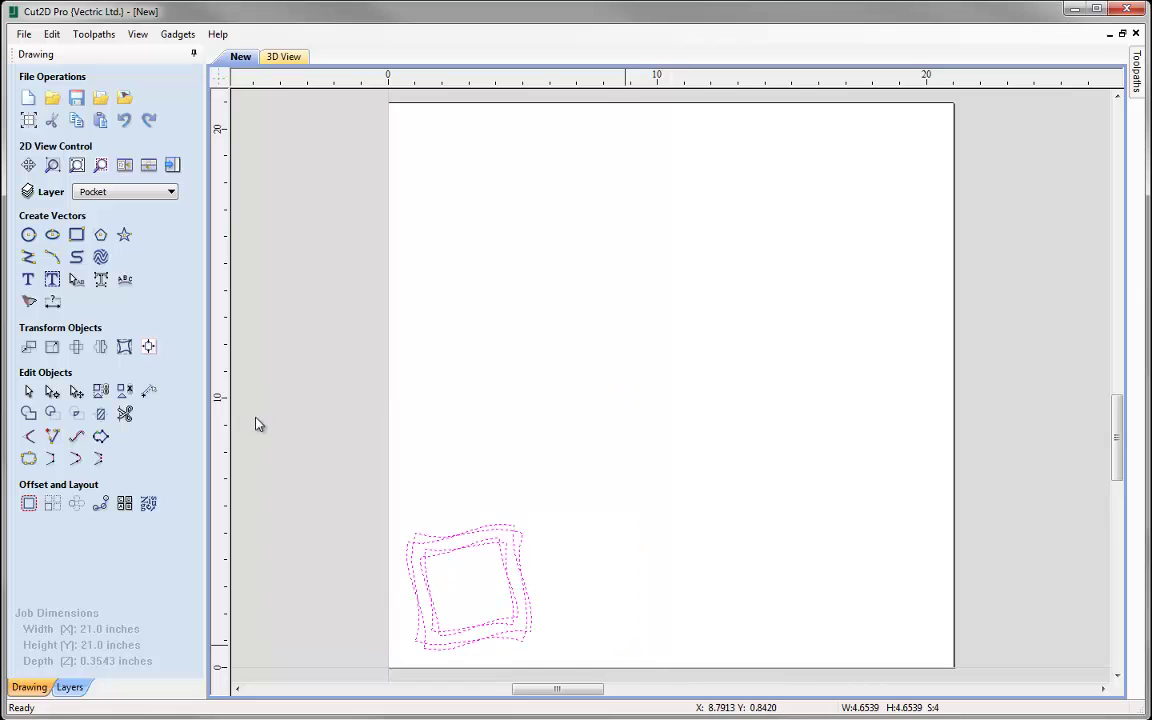
pyautogui.click(101, 166)
pyautogui.click(340, 420)
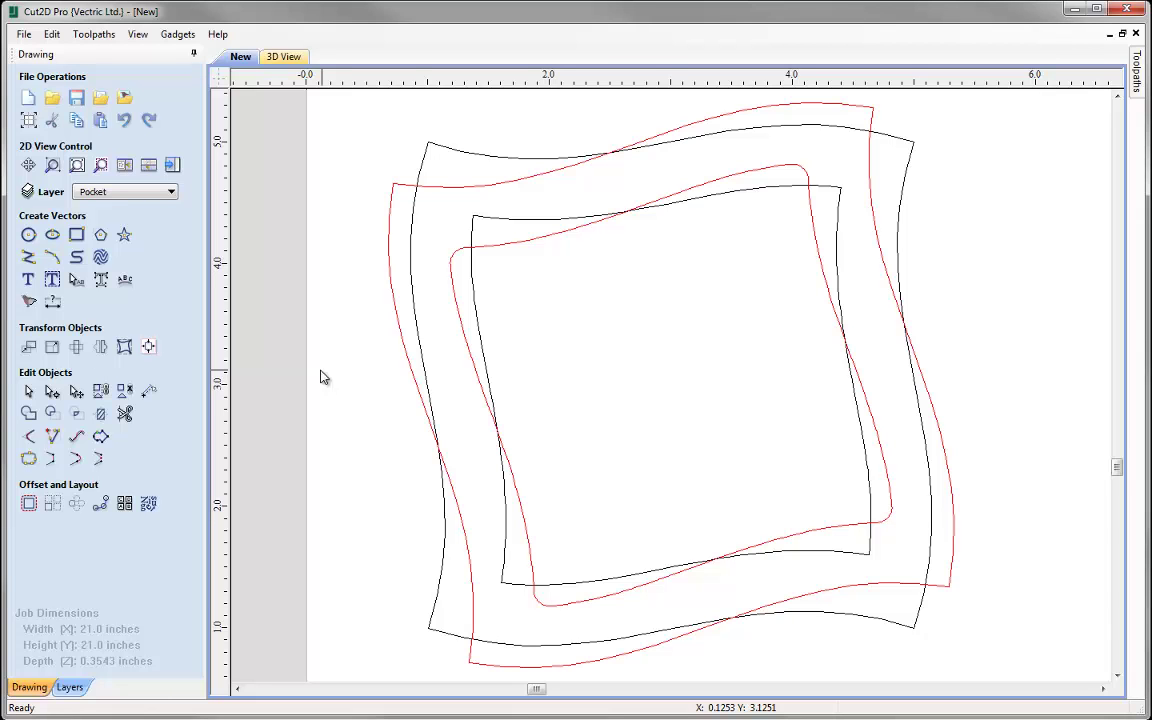
pyautogui.click(29, 236)
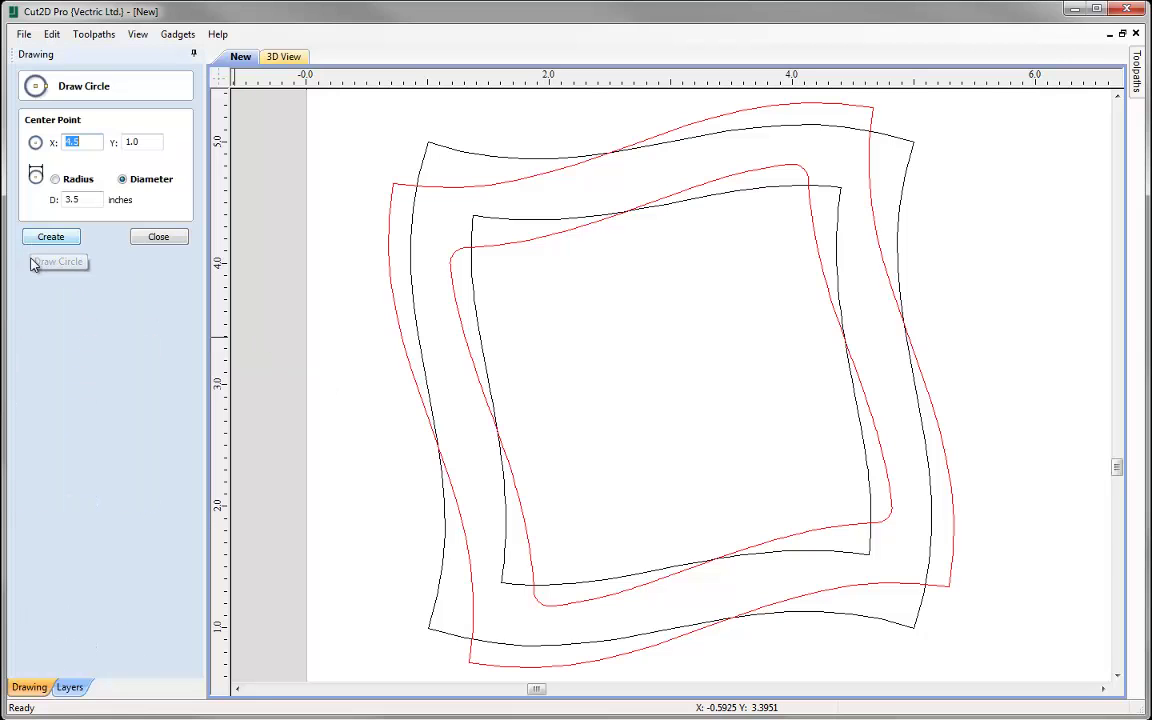
pyautogui.doubleClick(88, 199)
pyautogui.write('0.5')
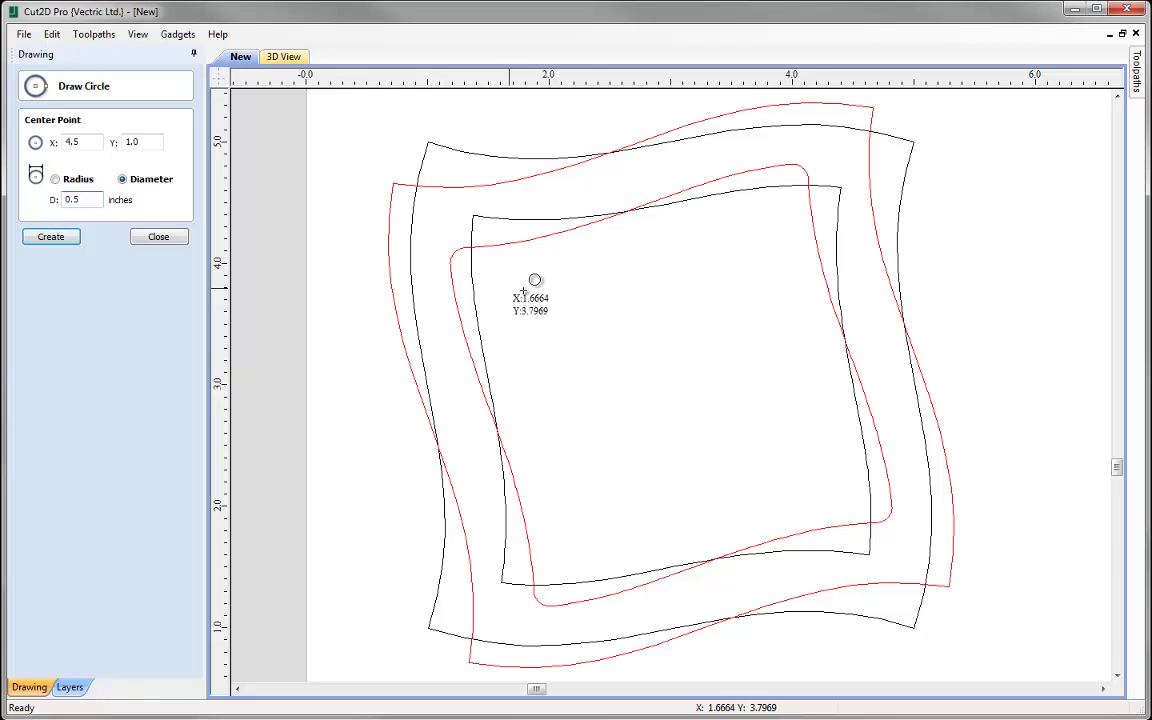
pyautogui.click(589, 329)
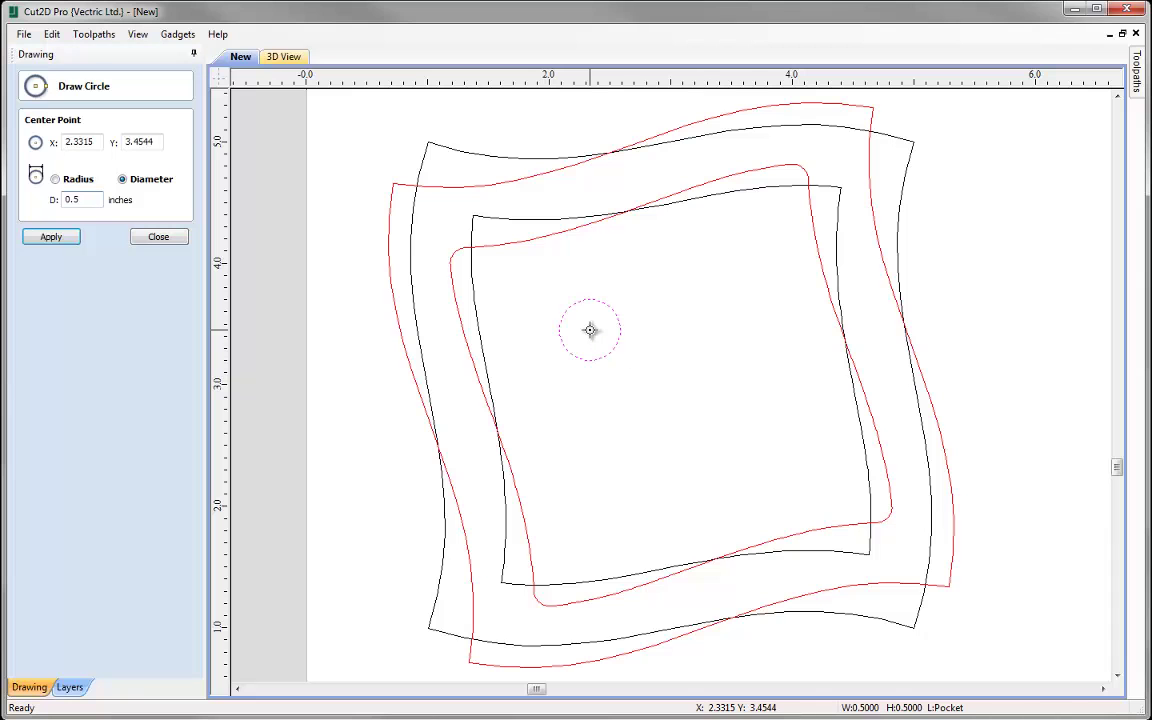
pyautogui.click(740, 441)
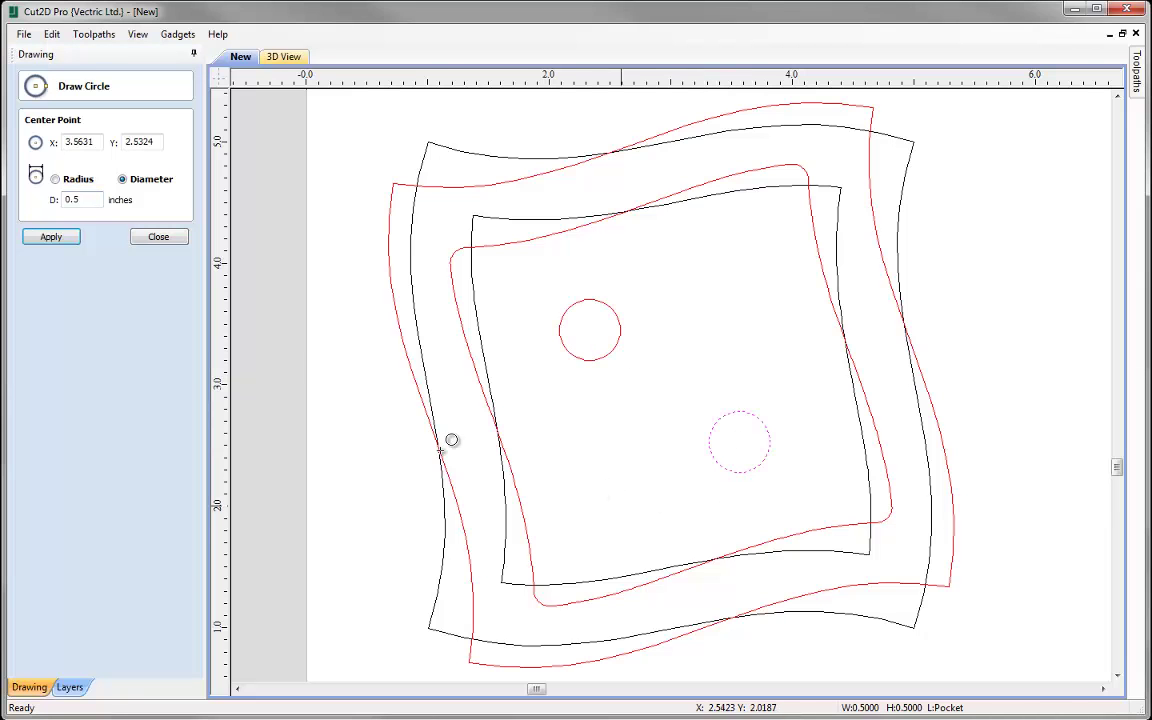
pyautogui.click(146, 240)
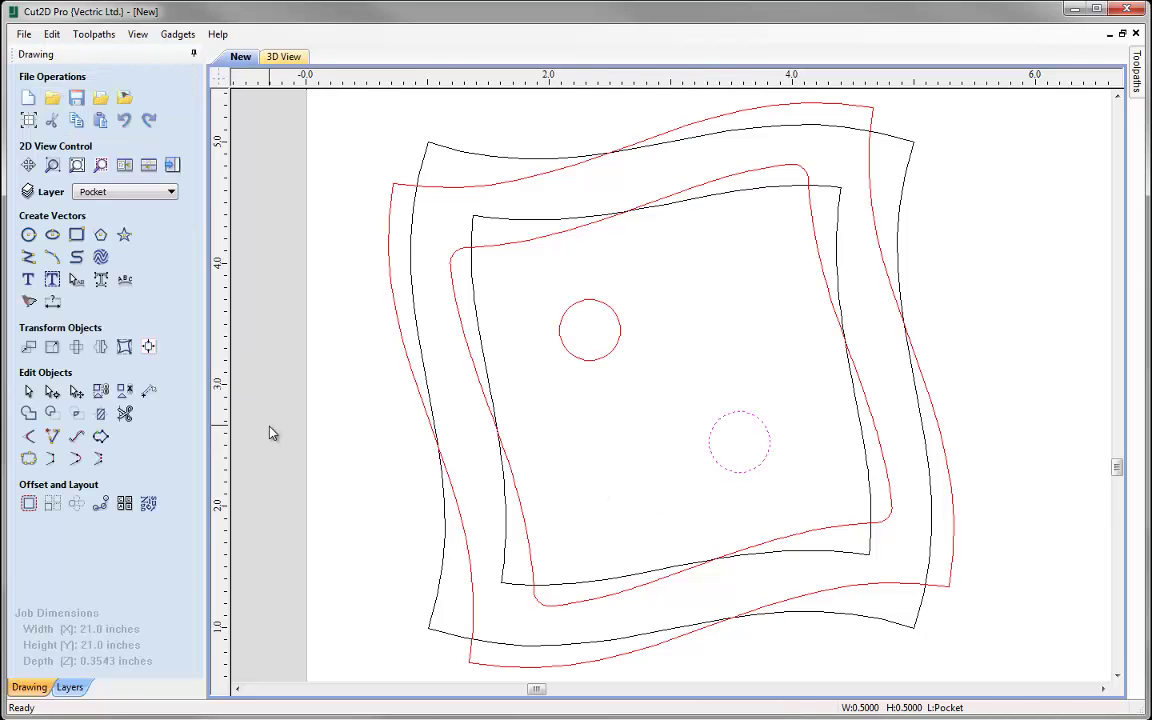
# Move both circles to a new visible layer named Screw Holes with a green drawing colour.
pyautogui.moveTo(537, 278); pyautogui.dragTo(805, 532)
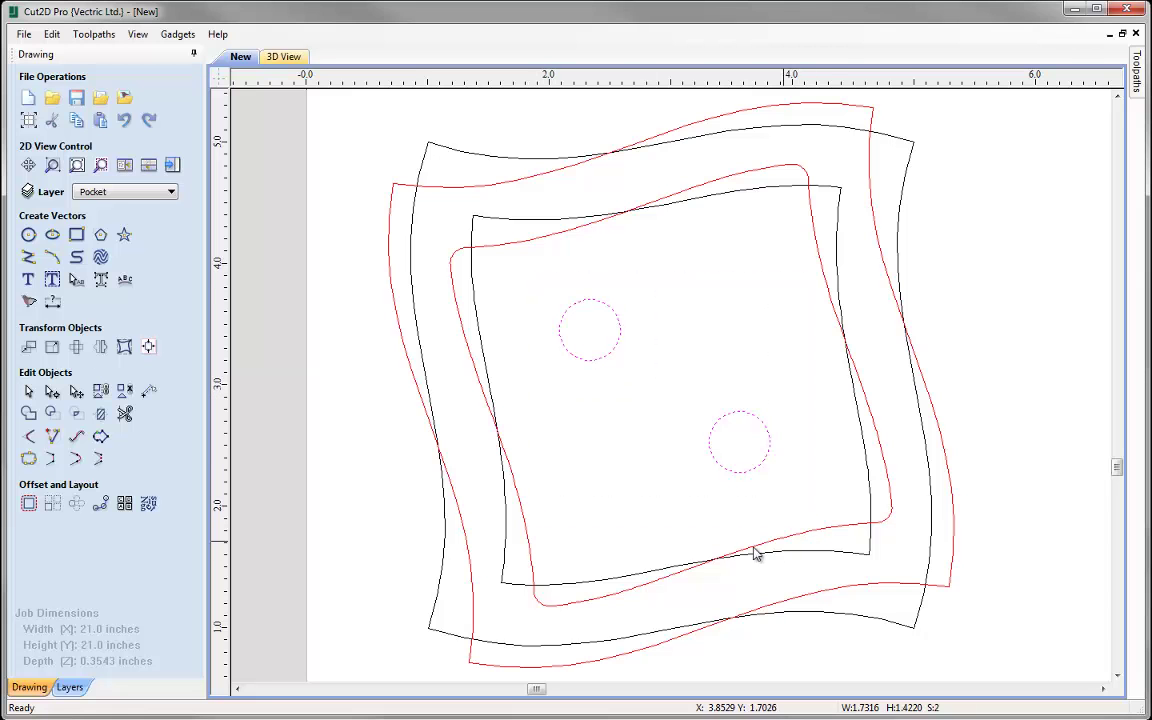
pyautogui.rightClick(590, 328)
pyautogui.moveTo(750, 316)
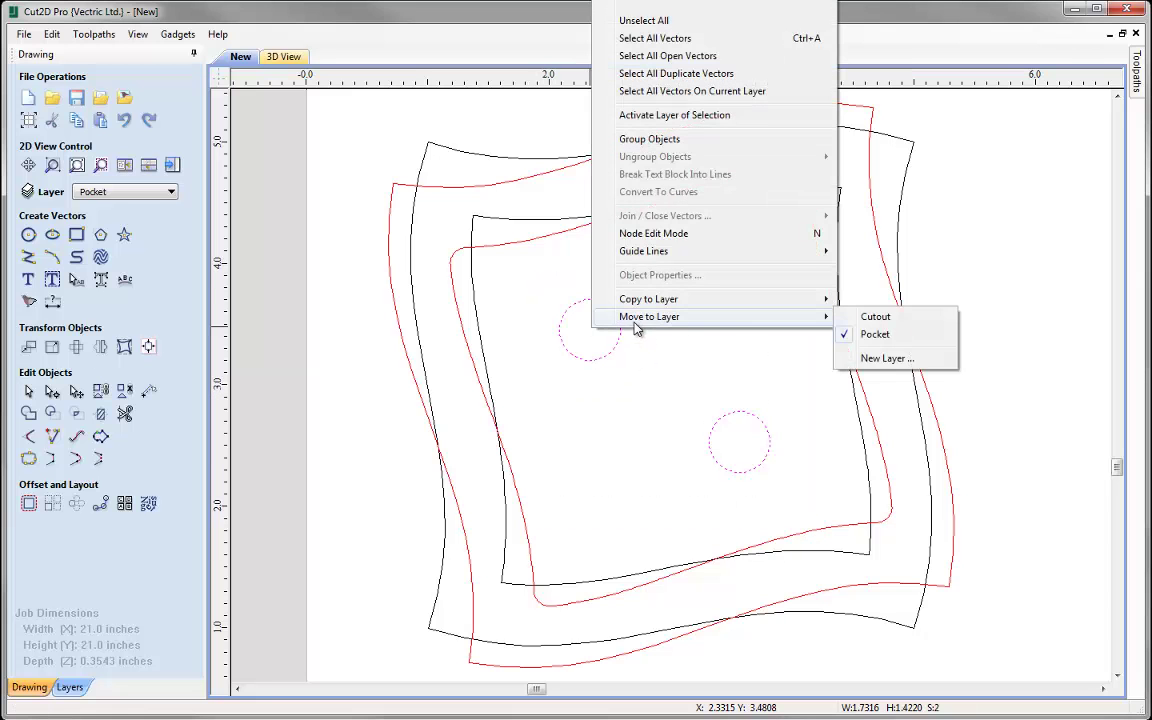
pyautogui.click(878, 370)
pyautogui.write('Screw Holes')
pyautogui.click(585, 350)
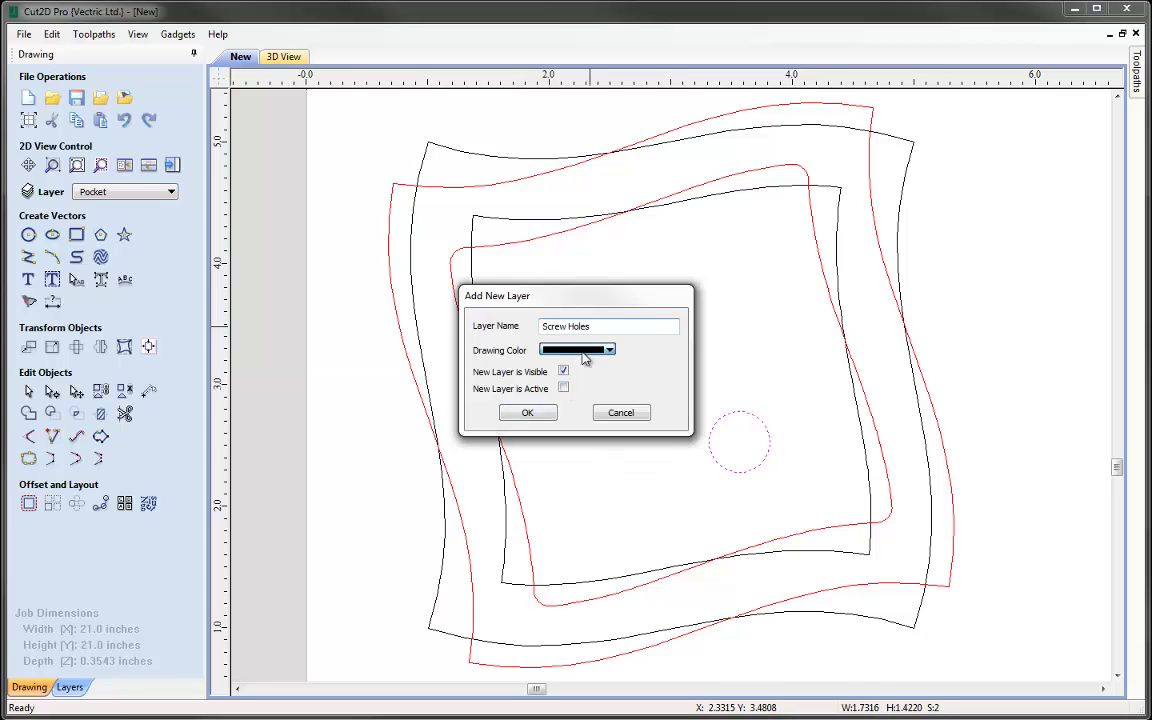
pyautogui.click(597, 409)
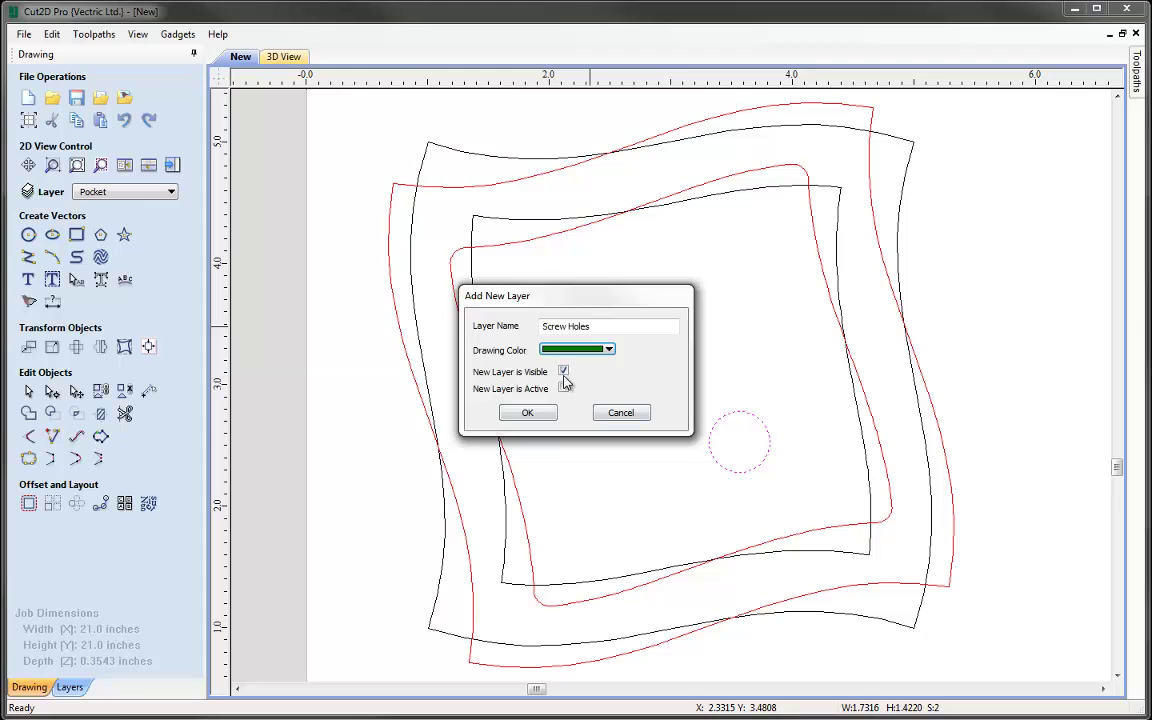
pyautogui.click(530, 413)
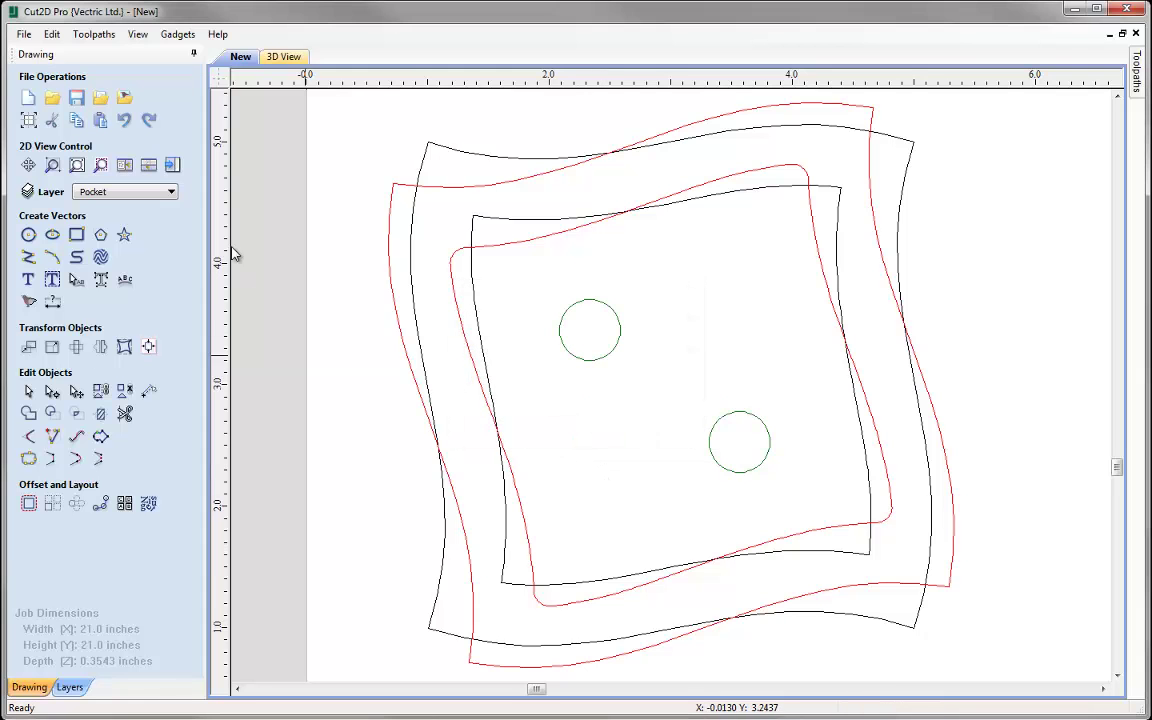
pyautogui.click(170, 192)
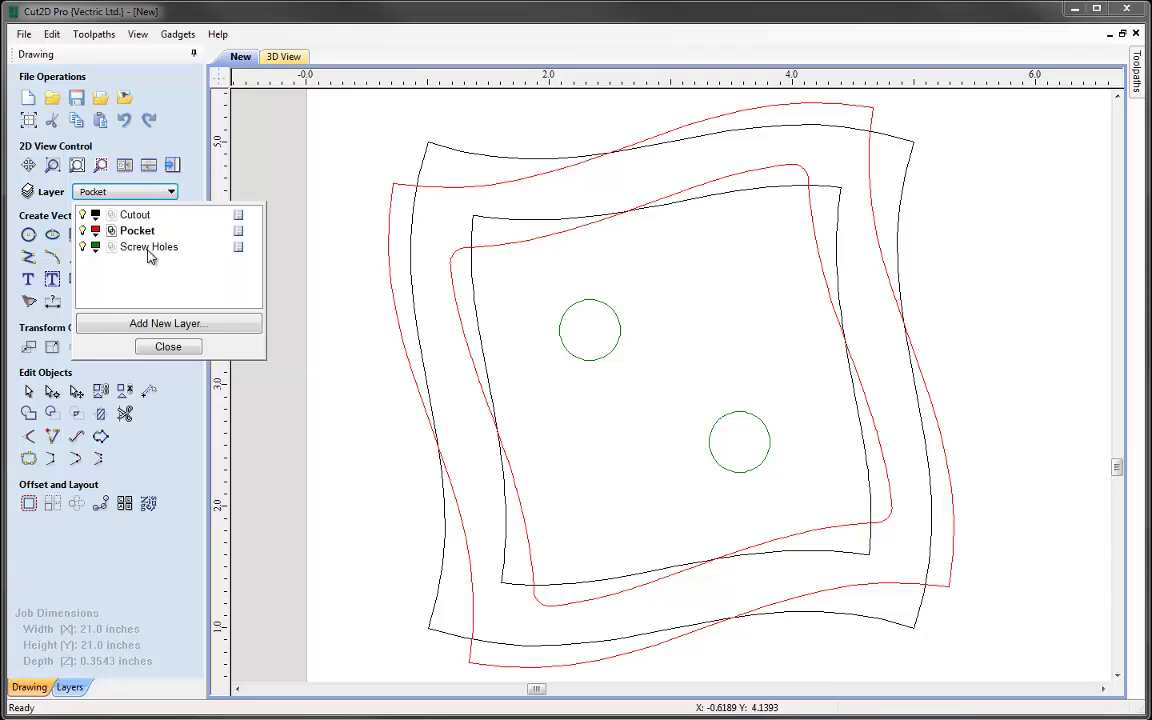
pyautogui.click(168, 346)
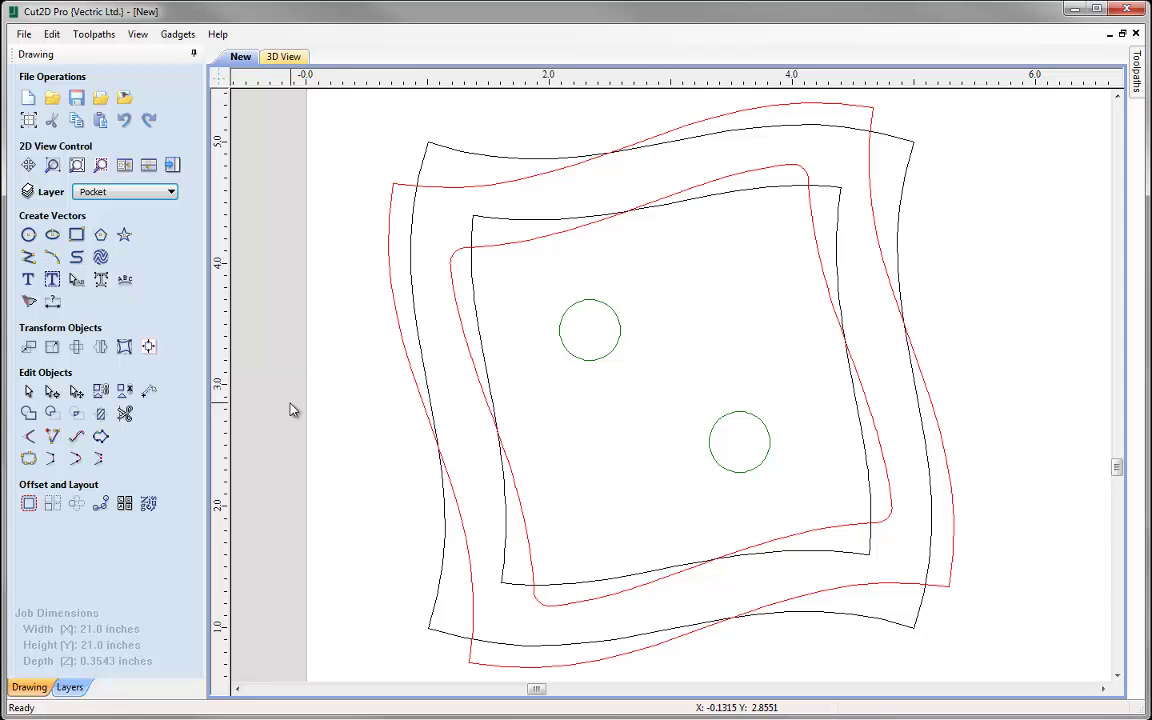
# Configure the toolpath material setup with Z zero at the bottom of the material and a home Z position of 0.75 inches.
pyautogui.click(172, 167)
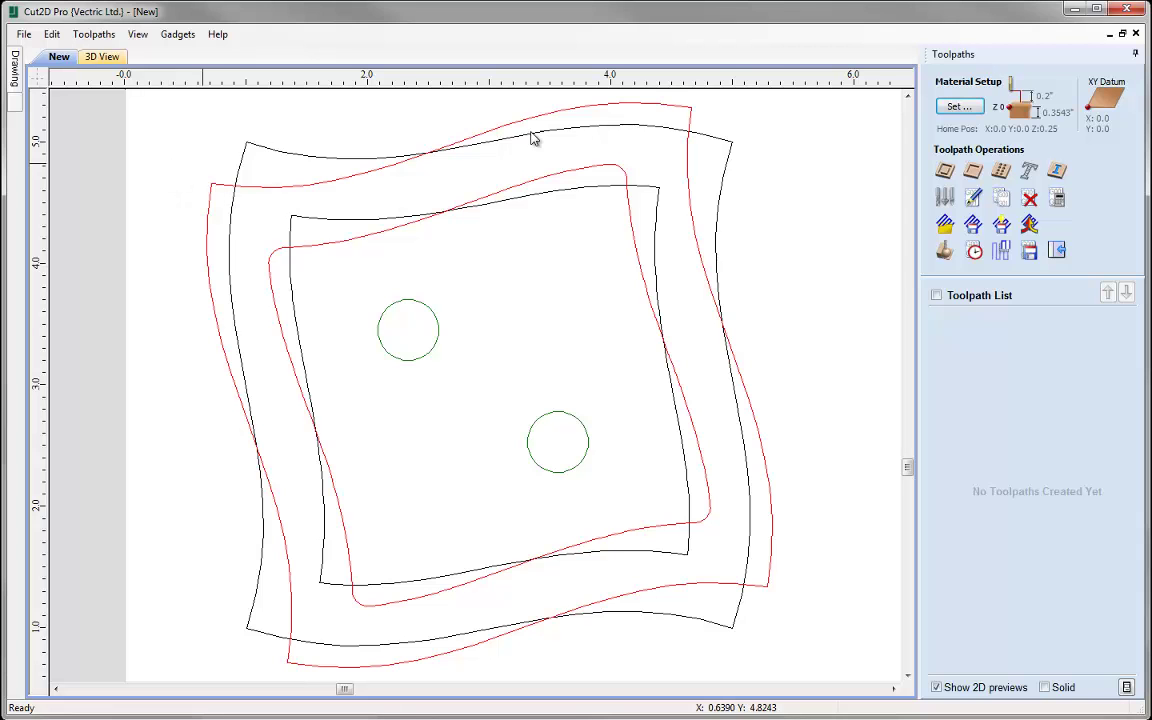
pyautogui.click(958, 107)
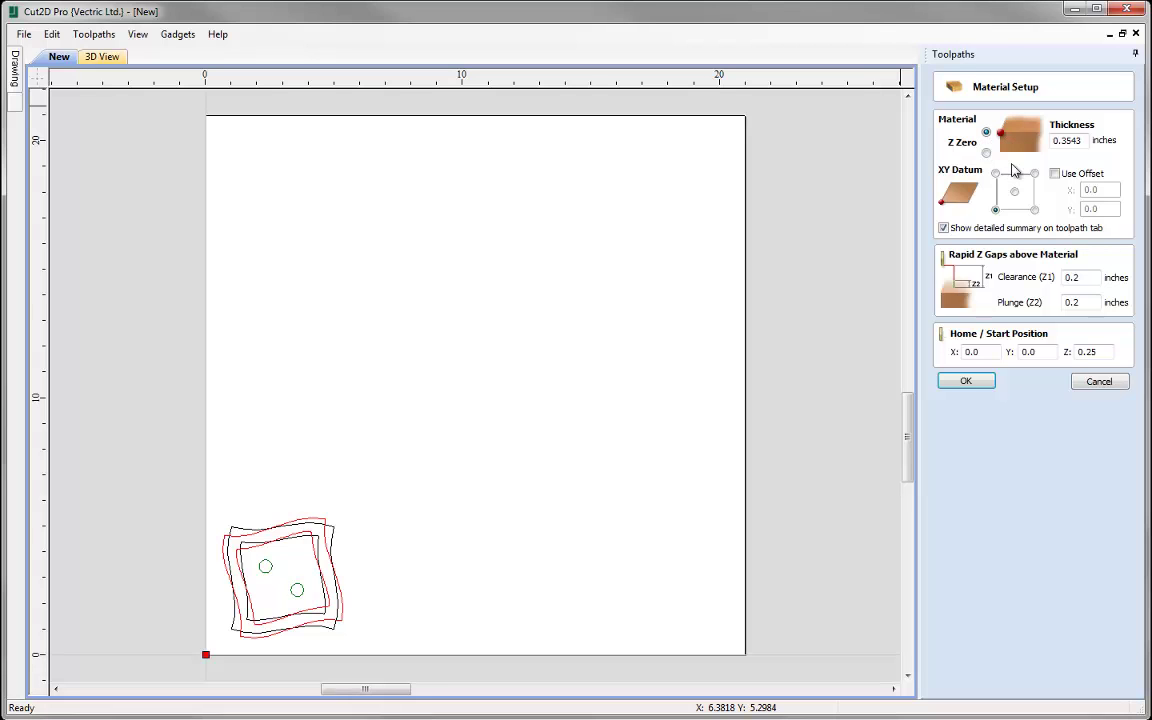
pyautogui.click(987, 152)
pyautogui.doubleClick(1089, 352)
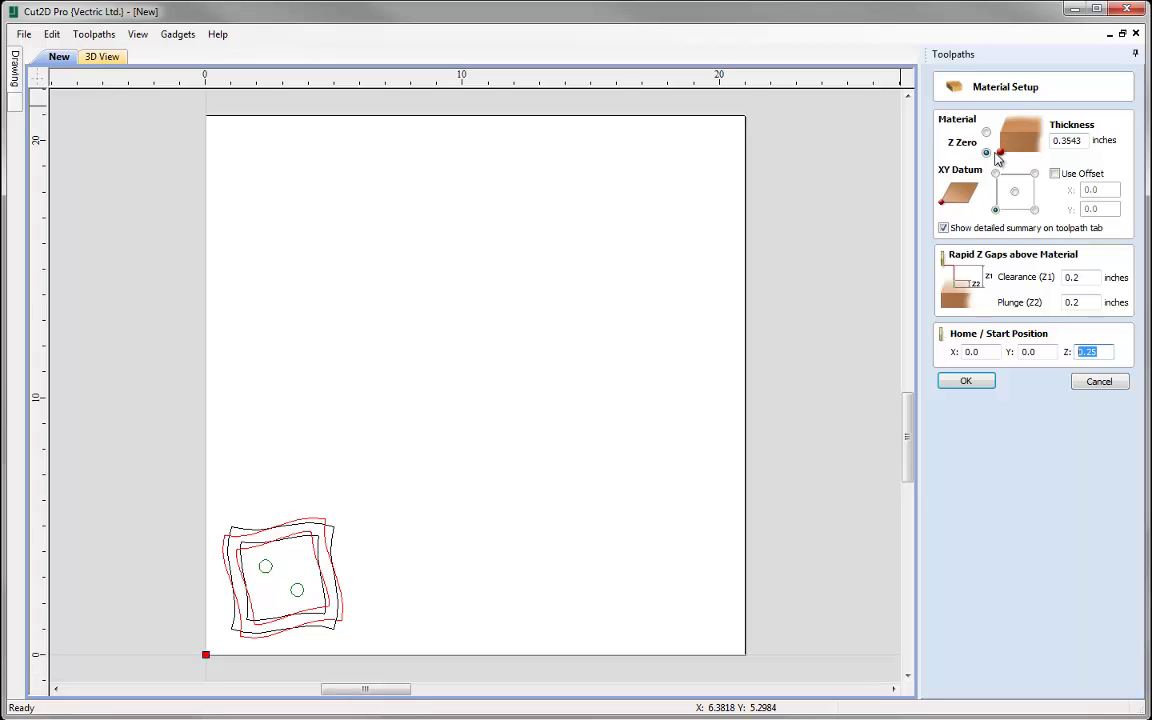
pyautogui.write('0.75')
pyautogui.click(967, 381)
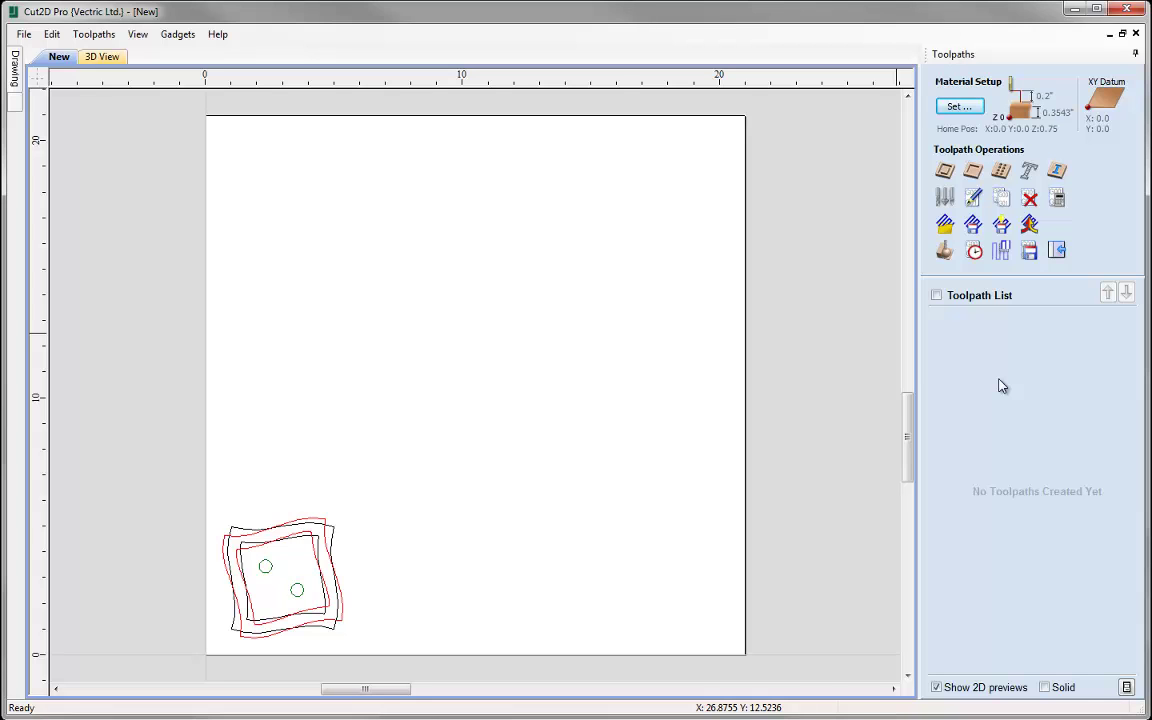
# Start a drilling toolpath with a cut depth of 0.05 inches.
pyautogui.click(1001, 171)
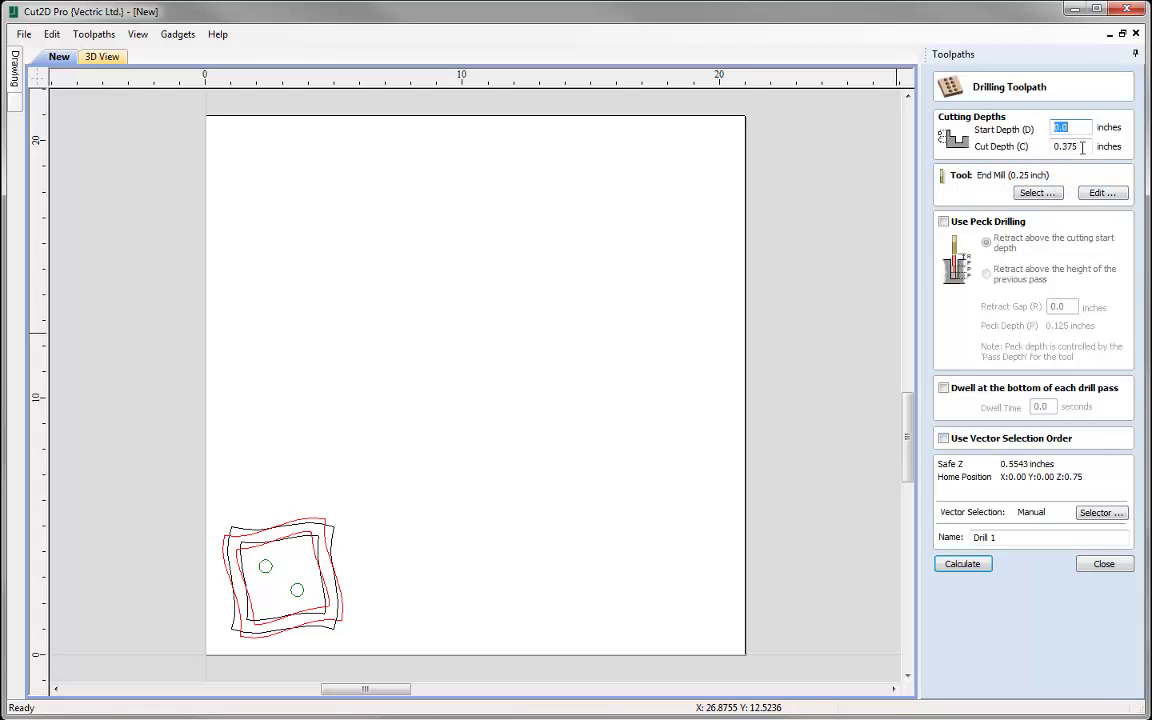
pyautogui.press('Tab')
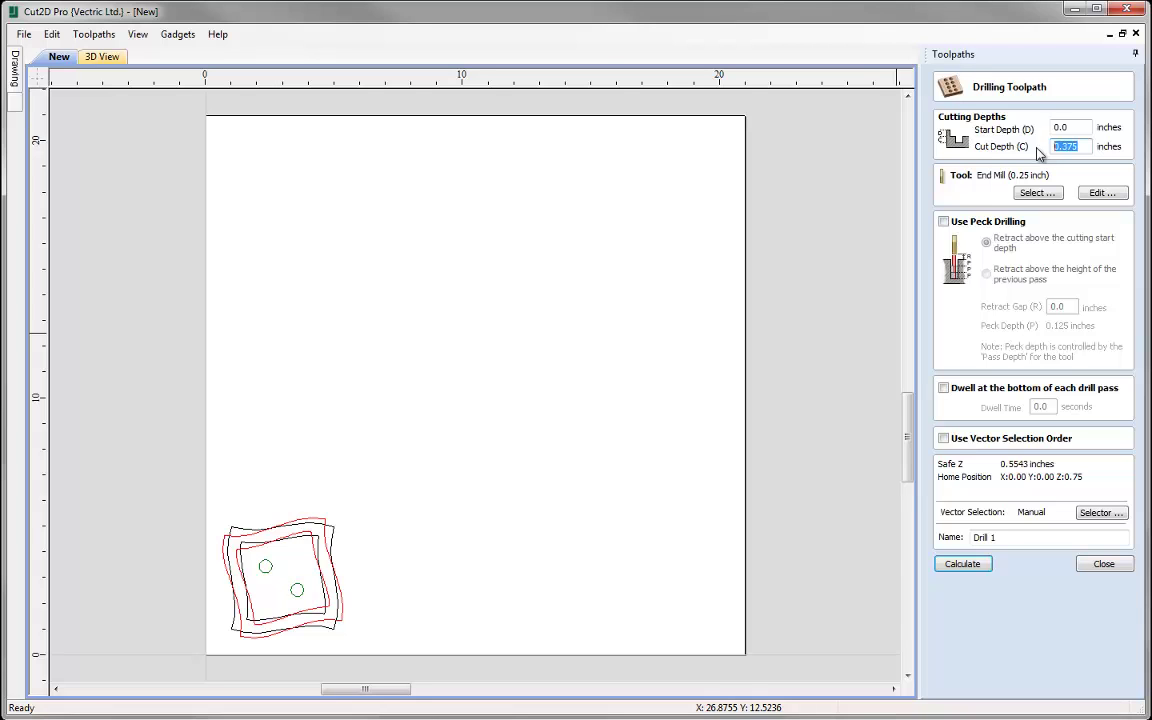
pyautogui.write('0.05')
# Select all closed vectors on the Screw Holes layer for the drilling toolpath and associate that selection with it.
pyautogui.click(1098, 514)
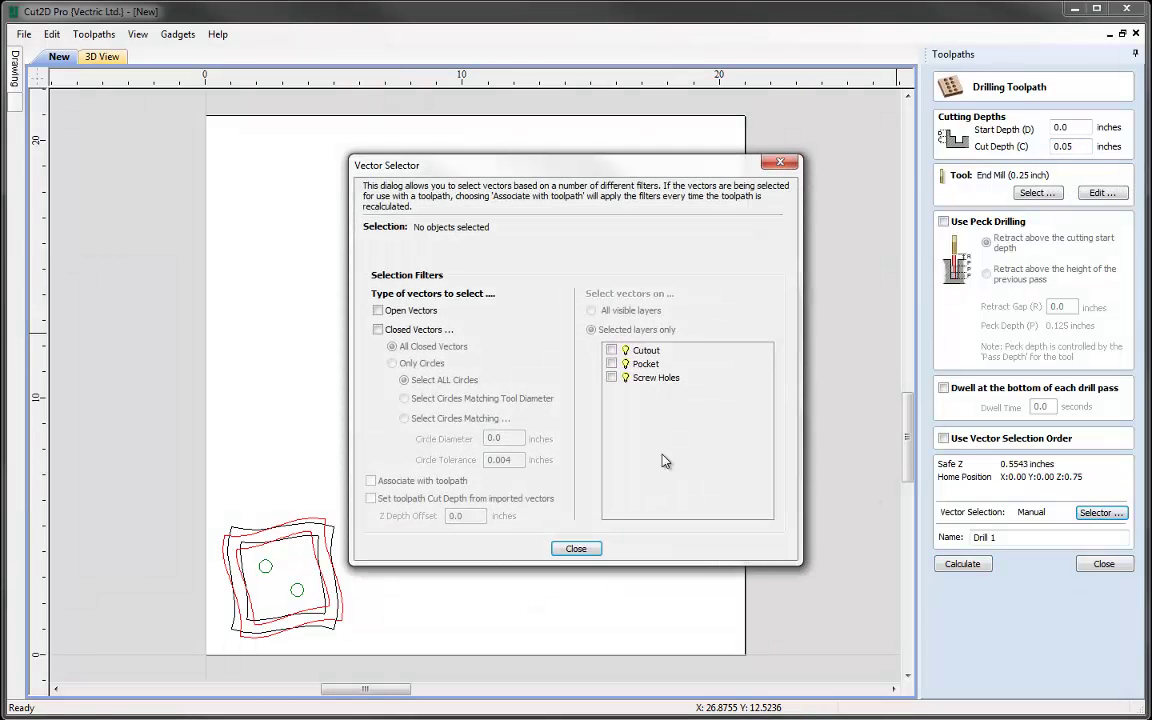
pyautogui.click(378, 329)
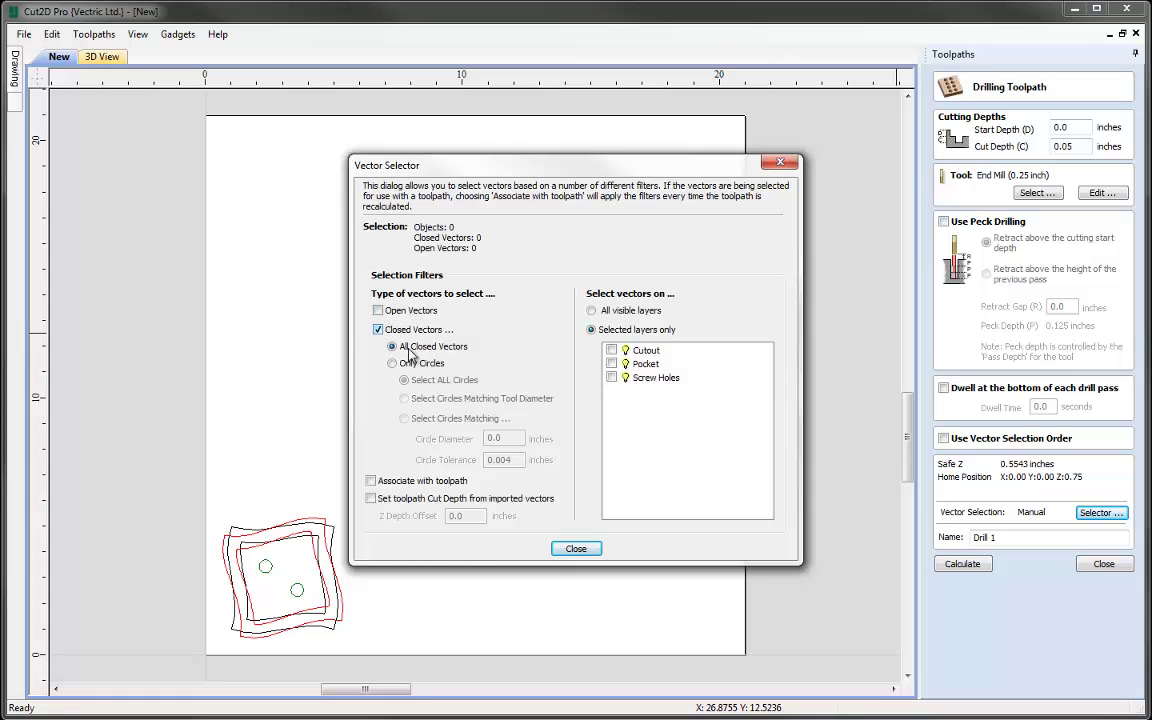
pyautogui.click(611, 378)
pyautogui.click(371, 481)
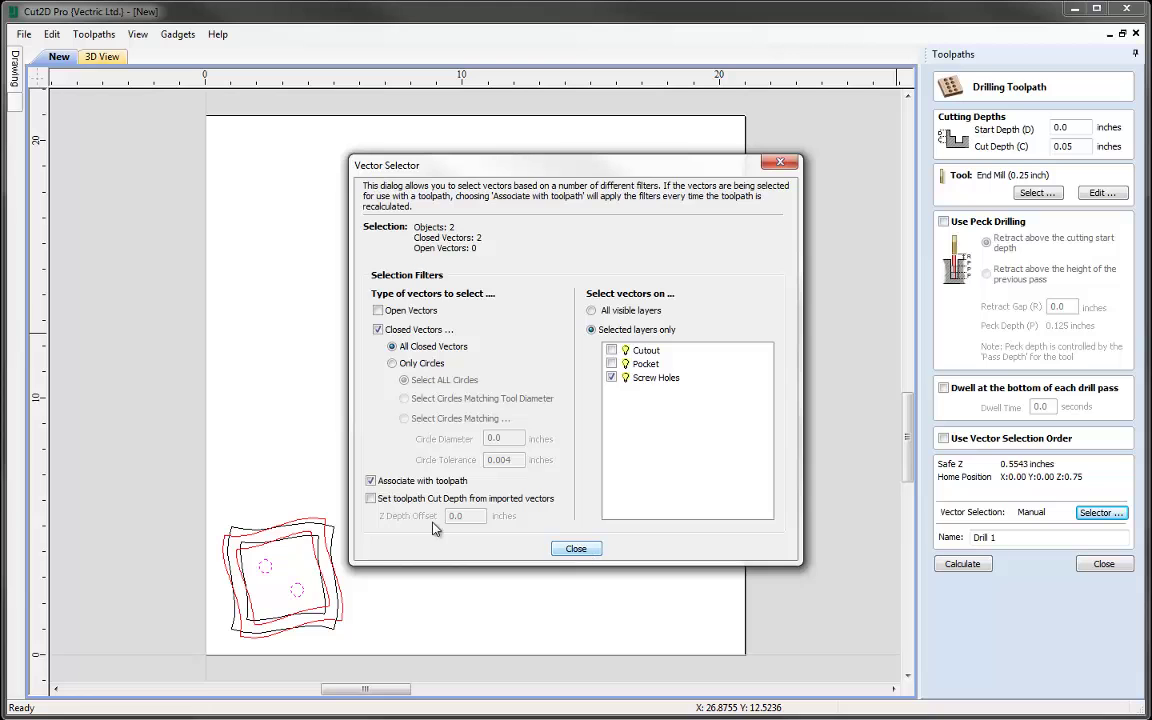
pyautogui.click(370, 481)
pyautogui.click(370, 481)
pyautogui.click(576, 549)
# Calculate the drilling toolpath under the name Drill Location Holes and preview its cut in the material.
pyautogui.write('Location Holes')
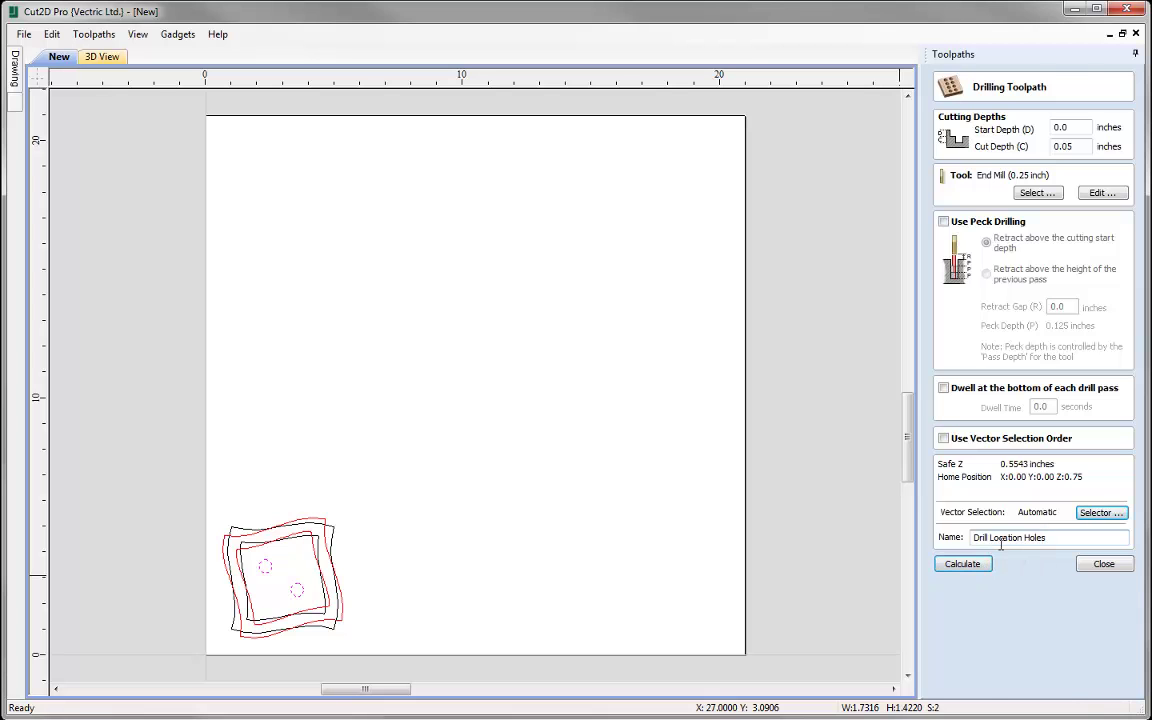
pyautogui.click(965, 564)
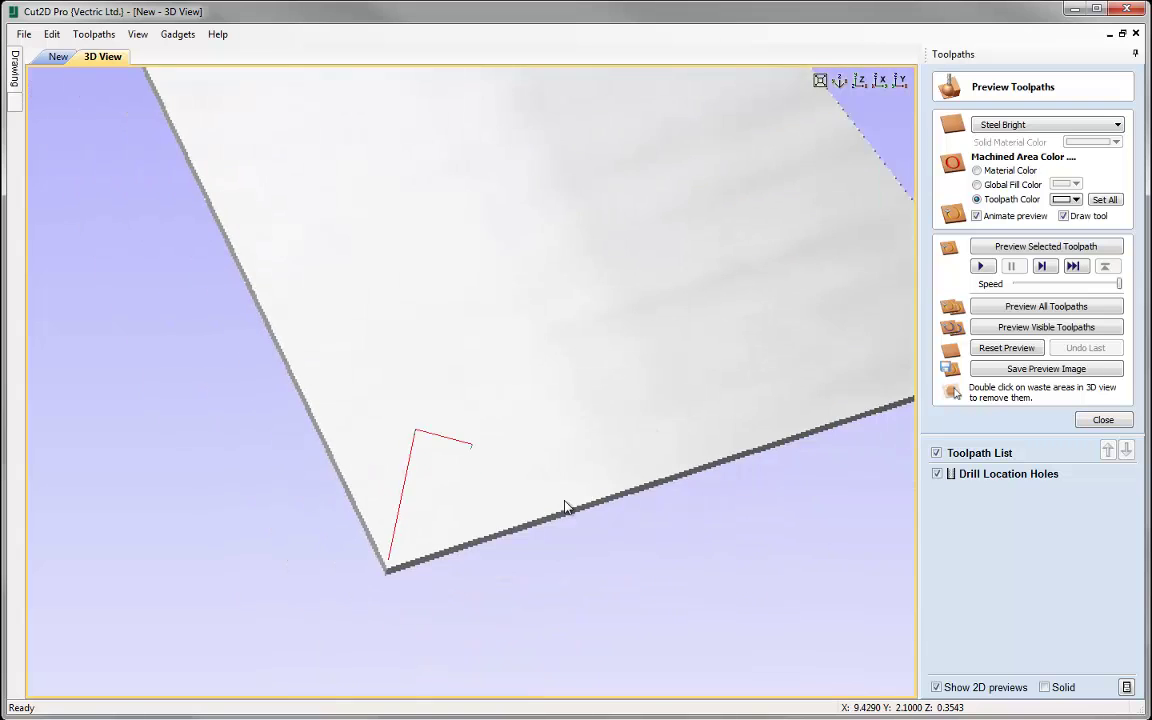
pyautogui.click(1046, 246)
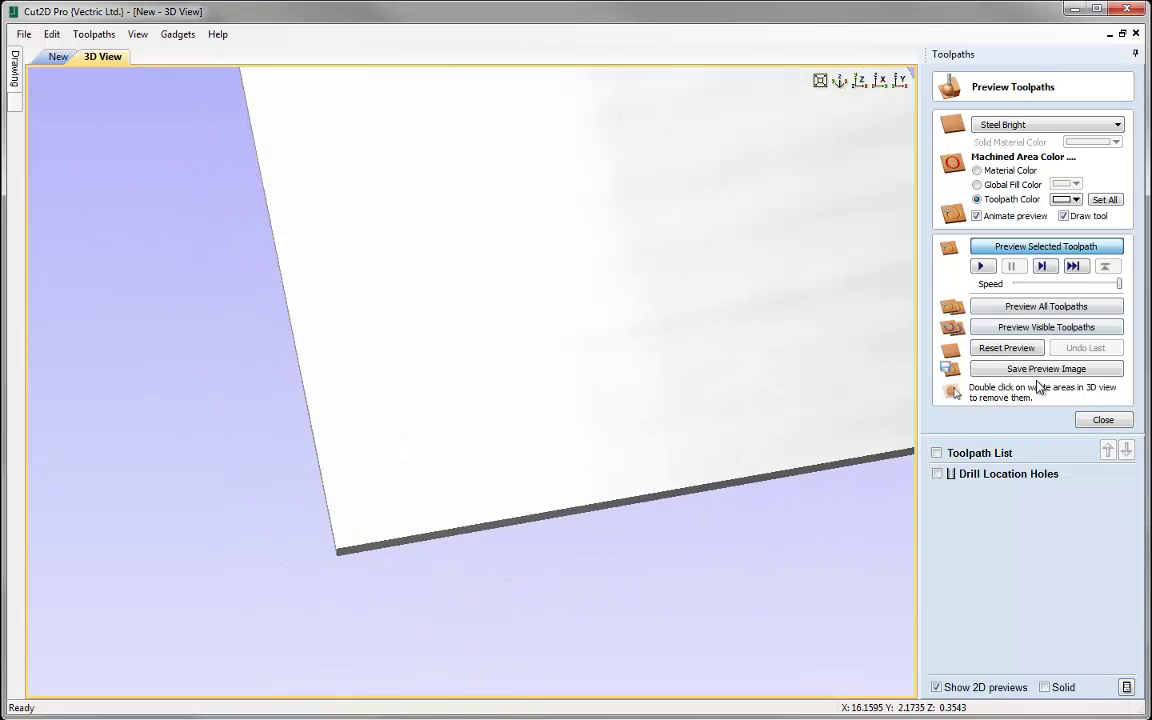
pyautogui.moveTo(766, 442); pyautogui.dragTo(517, 505)
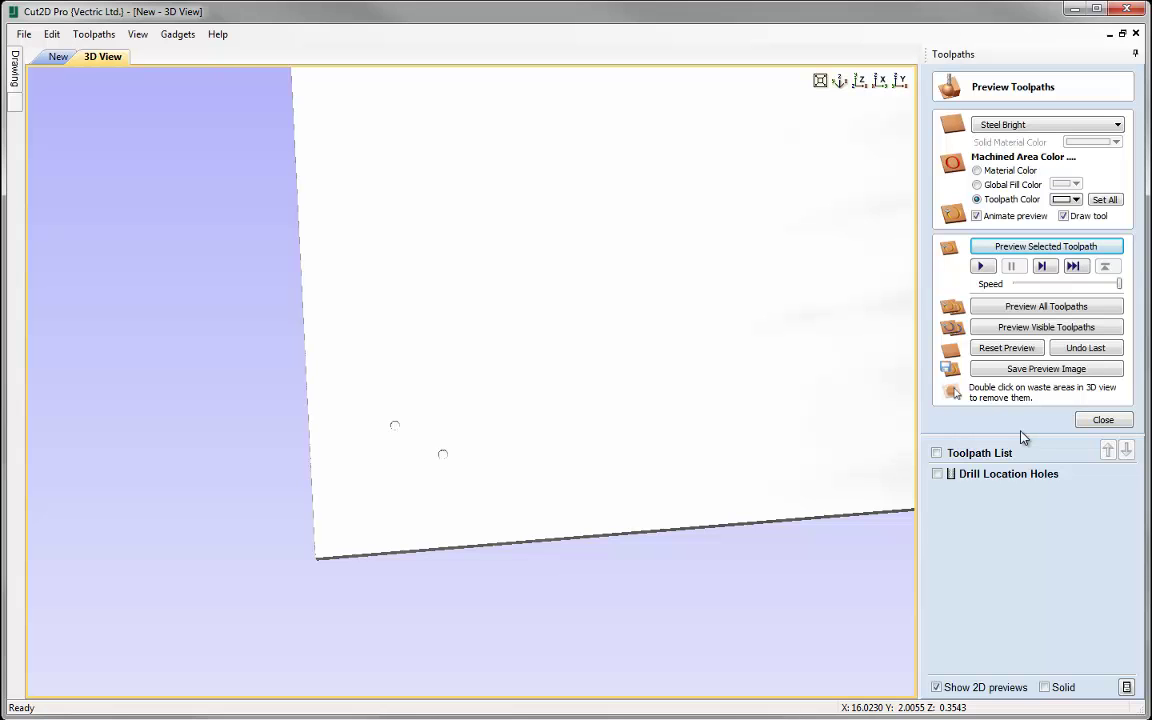
pyautogui.click(1103, 420)
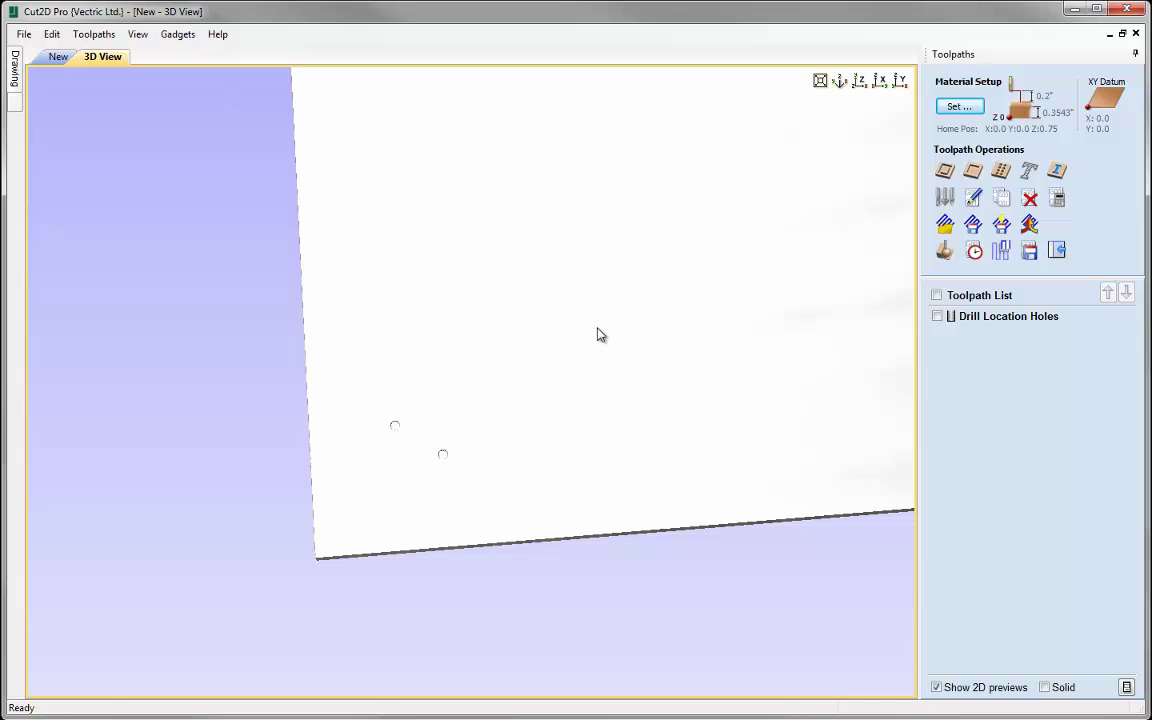
# Arrange the 2D drawing and the 3D view side by side, with the 3D material tilted.
pyautogui.press('F4')
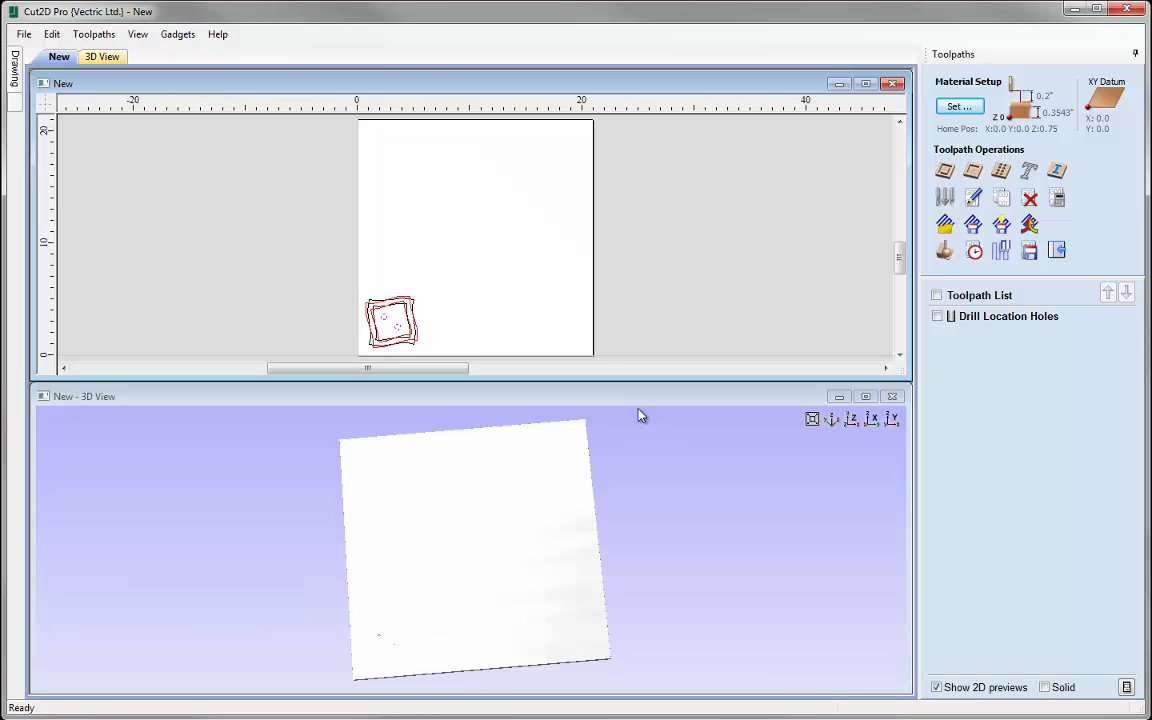
pyautogui.press('F4')
pyautogui.moveTo(656, 440); pyautogui.dragTo(650, 368)
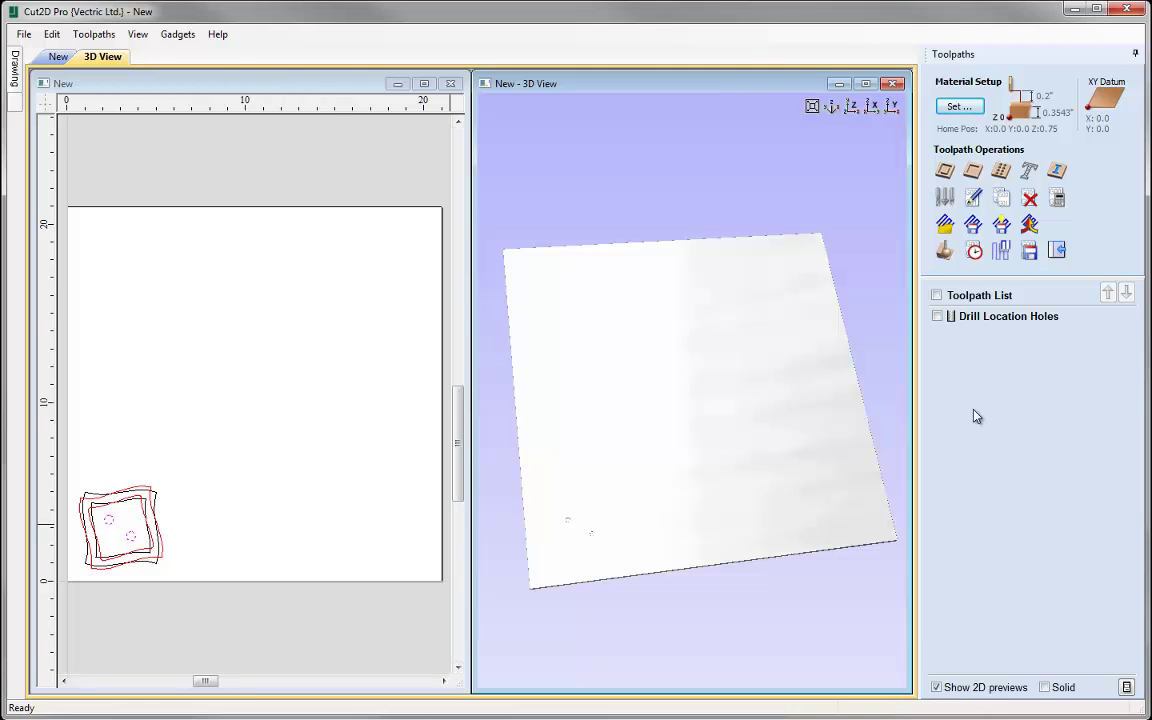
# Start a pocket toolpath with a 0.08 inch cut depth, offset clearing and a pocket allowance of -0.01 inches.
pyautogui.click(972, 171)
pyautogui.press('Tab')
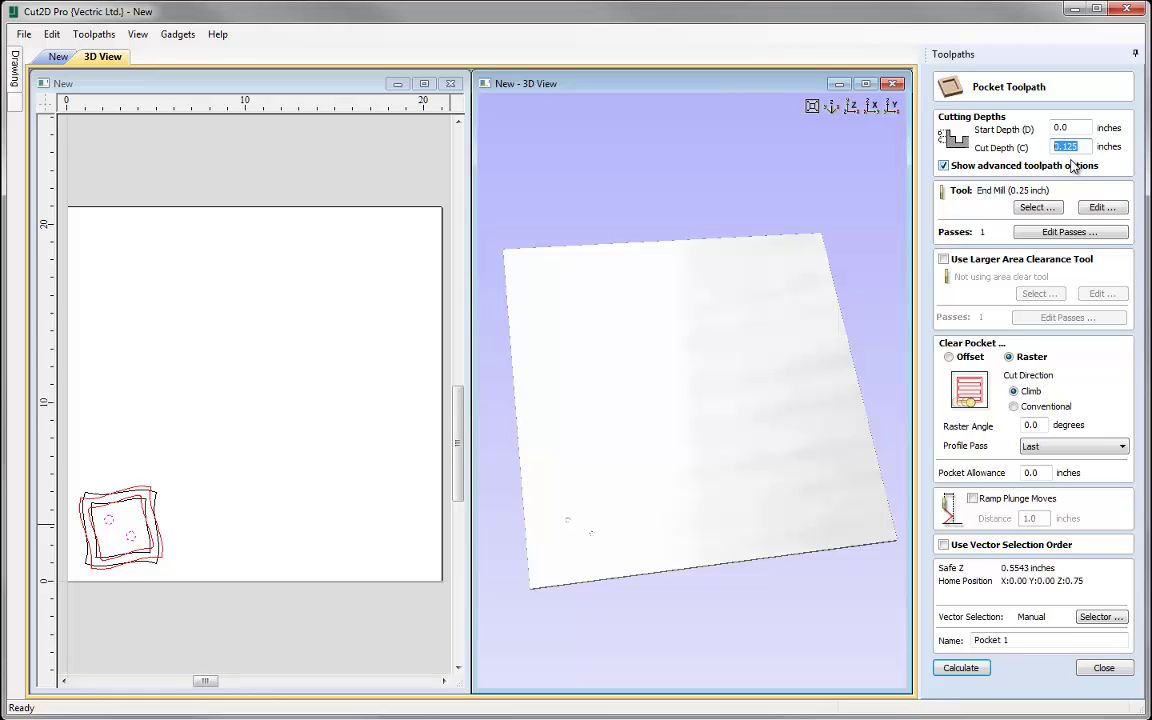
pyautogui.write('0.08')
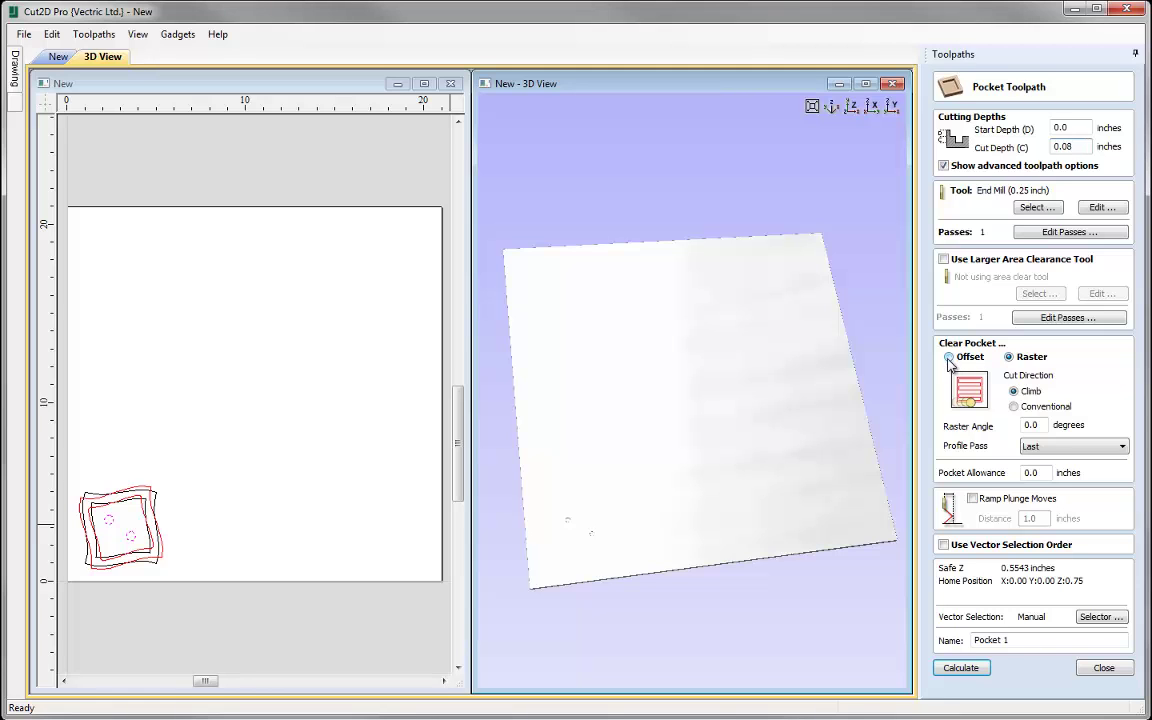
pyautogui.click(952, 358)
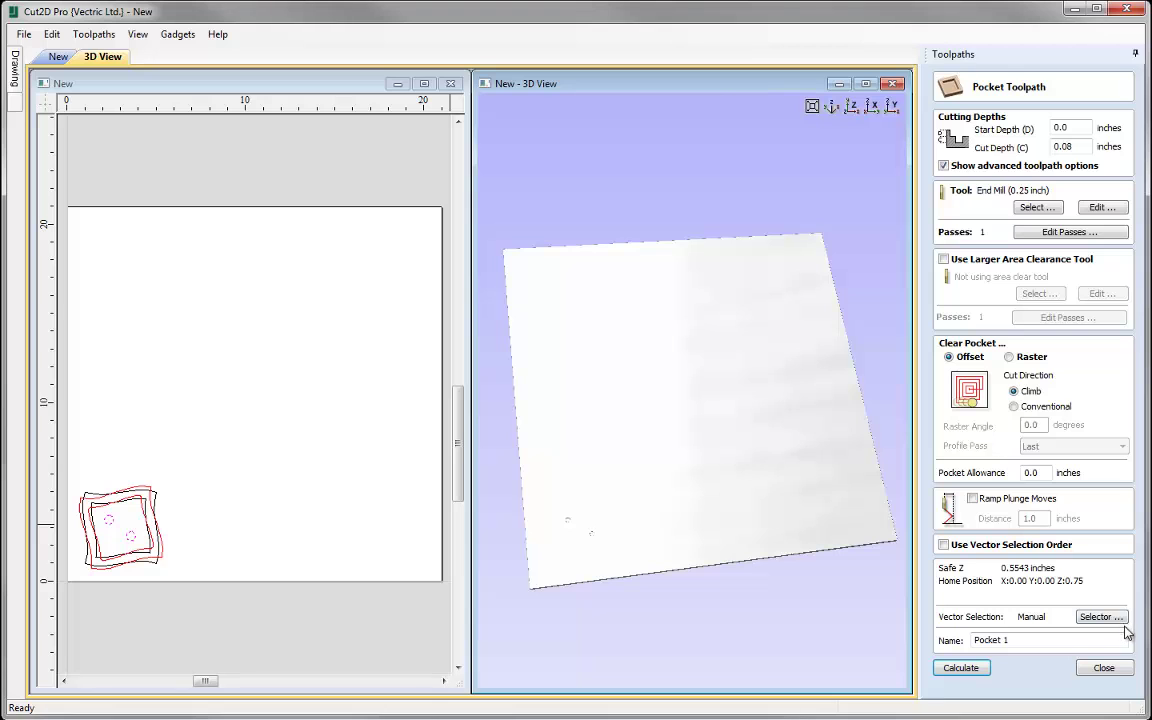
pyautogui.moveTo(1041, 475); pyautogui.dragTo(1020, 486)
pyautogui.write('-')
# Select all closed vectors on the Pocket layer instead of Screw Holes and associate that selection with the pocket toolpath.
pyautogui.click(1096, 617)
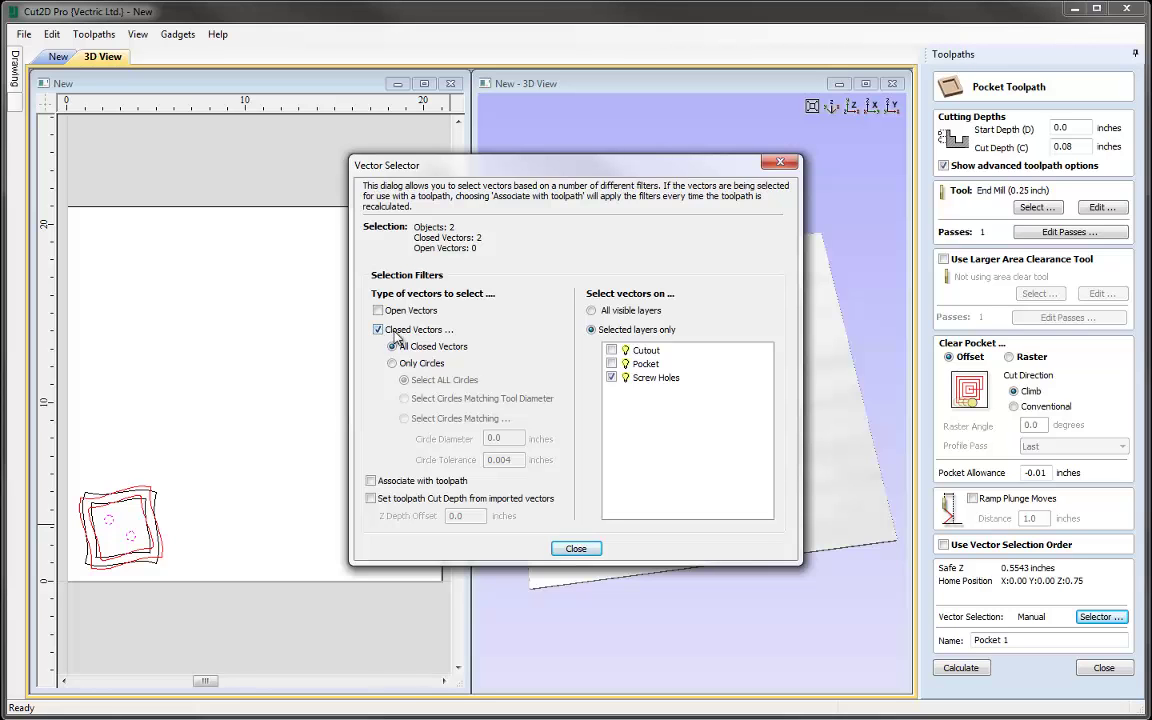
pyautogui.click(612, 378)
pyautogui.click(613, 365)
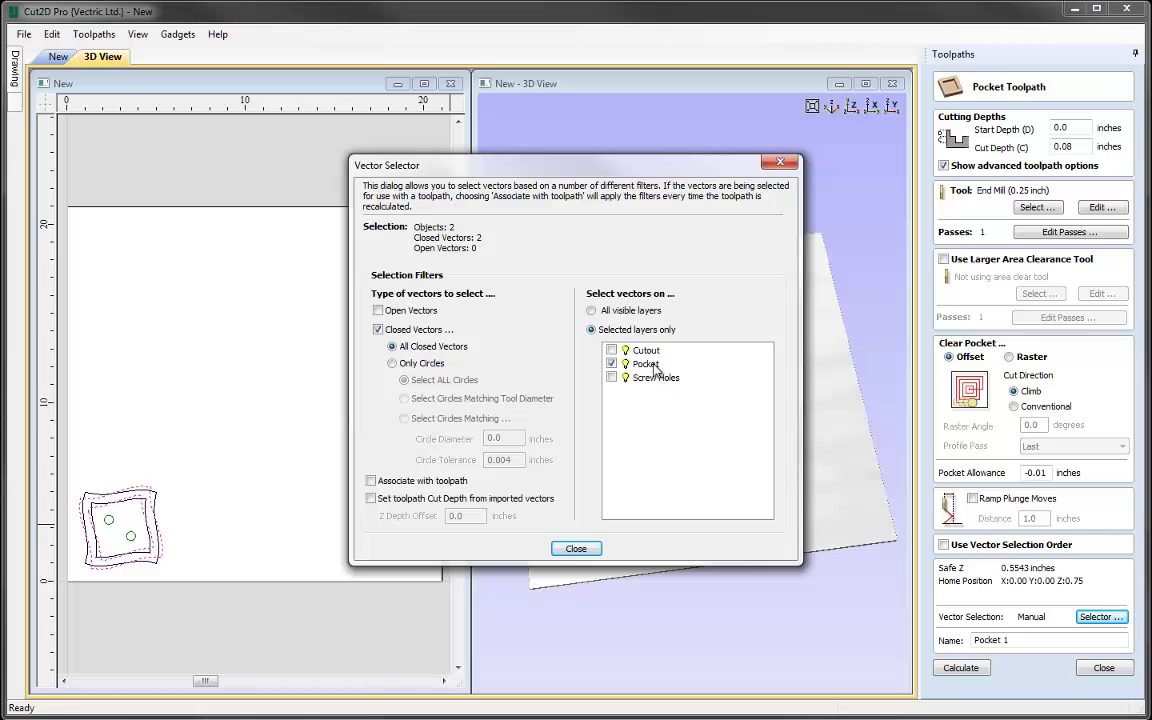
pyautogui.click(400, 483)
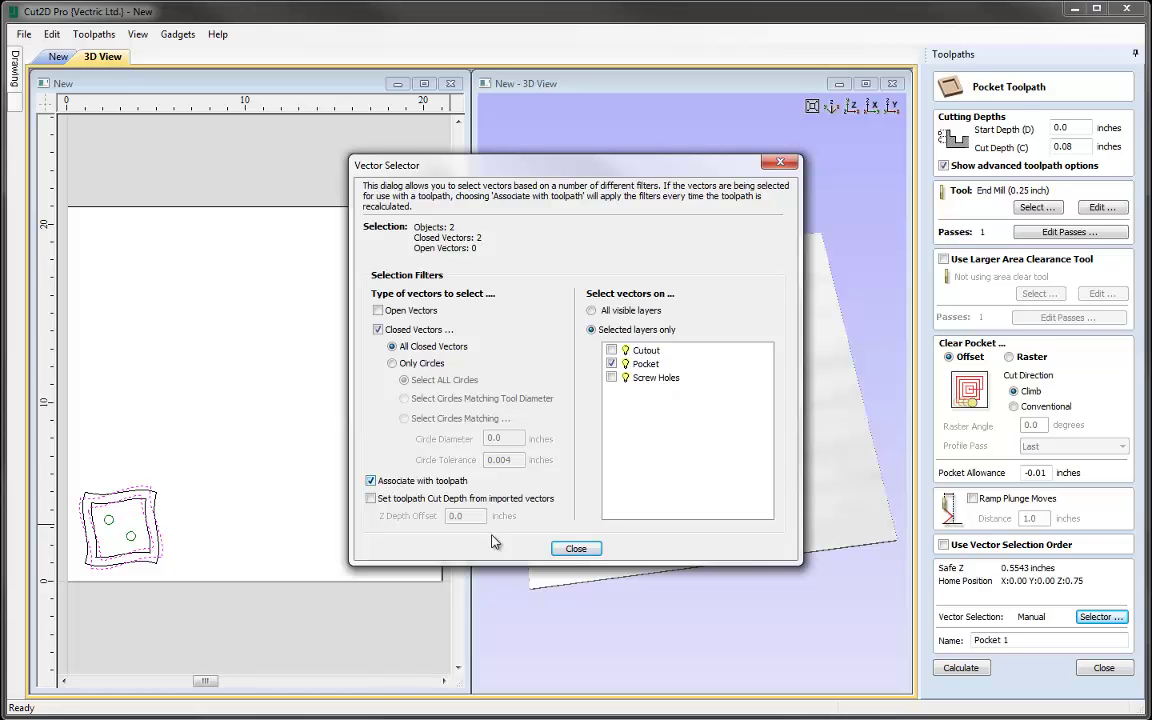
pyautogui.click(574, 549)
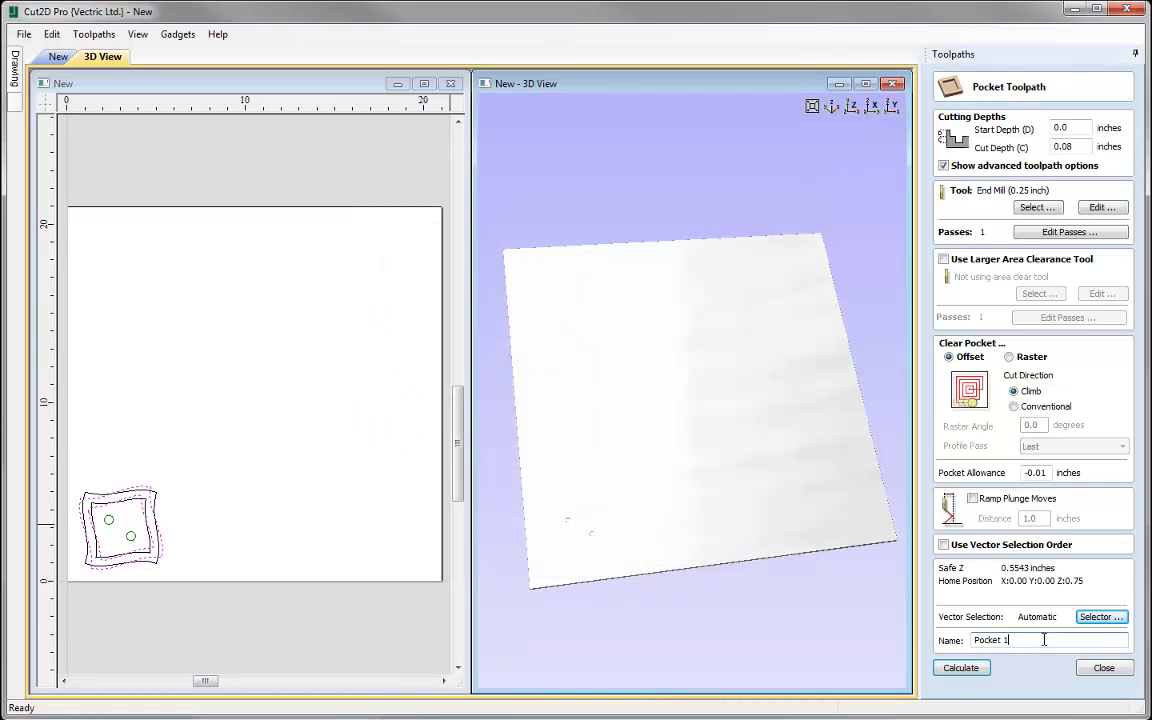
# Calculate the toolpath under the name Pocket and inspect its passes around the outlines in the 3D view.
pyautogui.click(960, 668)
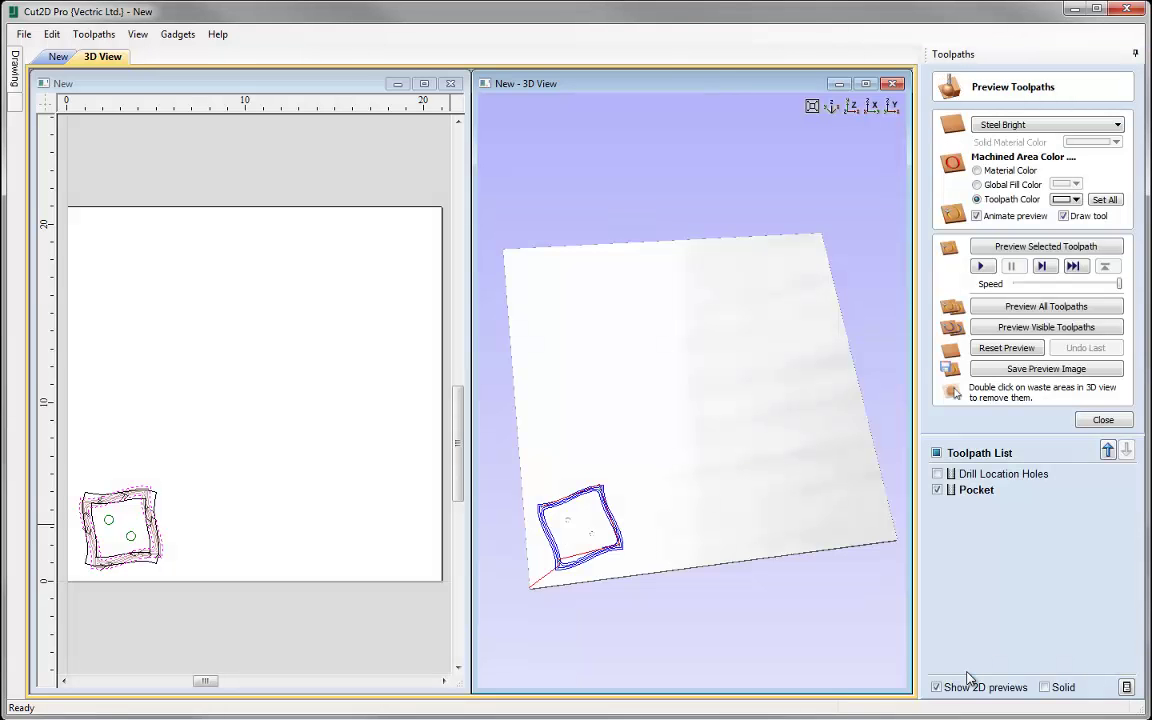
pyautogui.scroll(3, 560, 519)
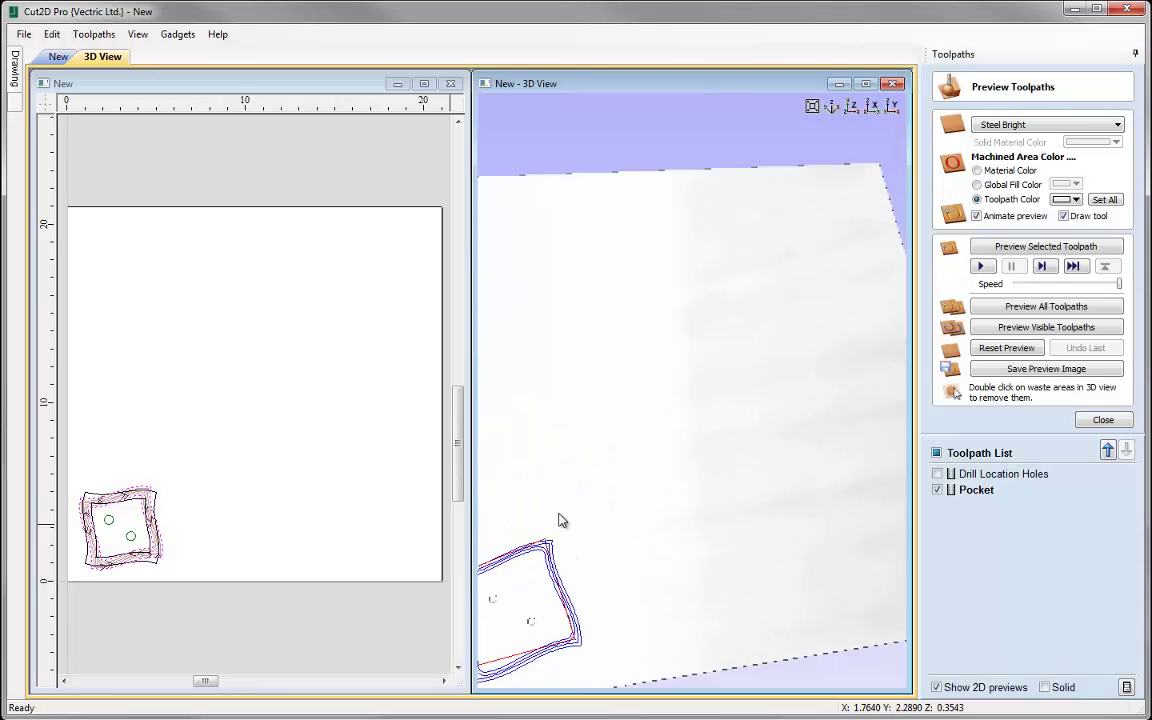
pyautogui.moveTo(560, 519); pyautogui.dragTo(742, 320, button='middle')
pyautogui.scroll(4, 742, 320)
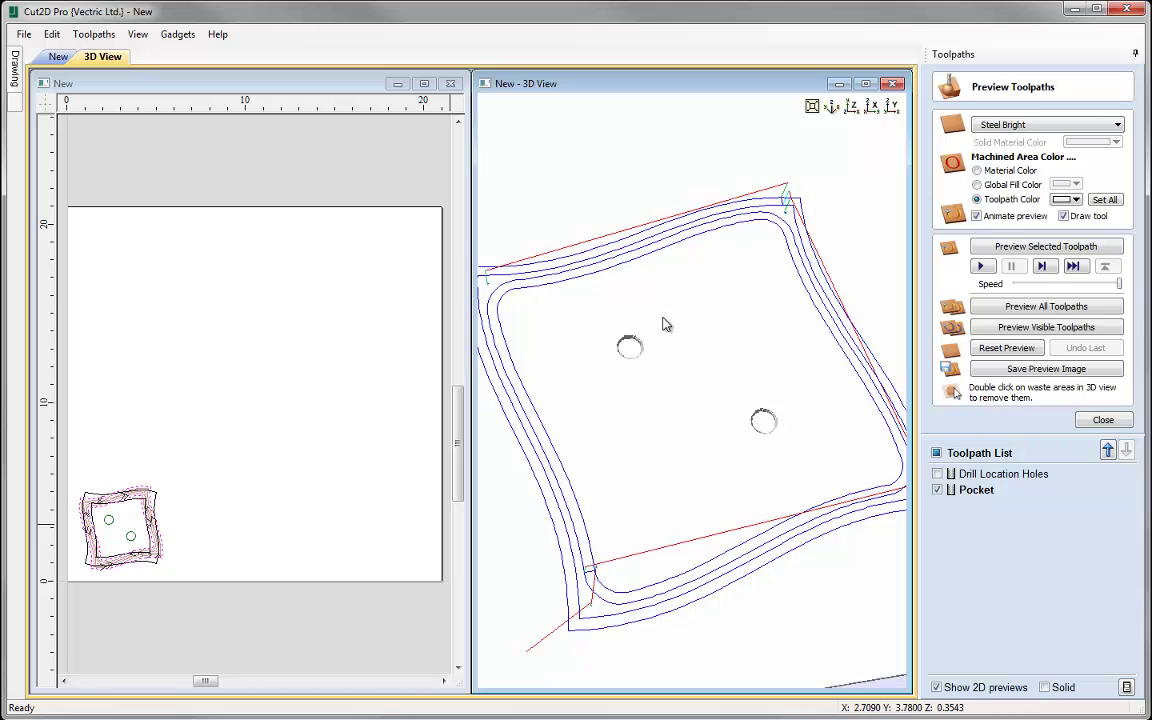
pyautogui.scroll(-2, 668, 333)
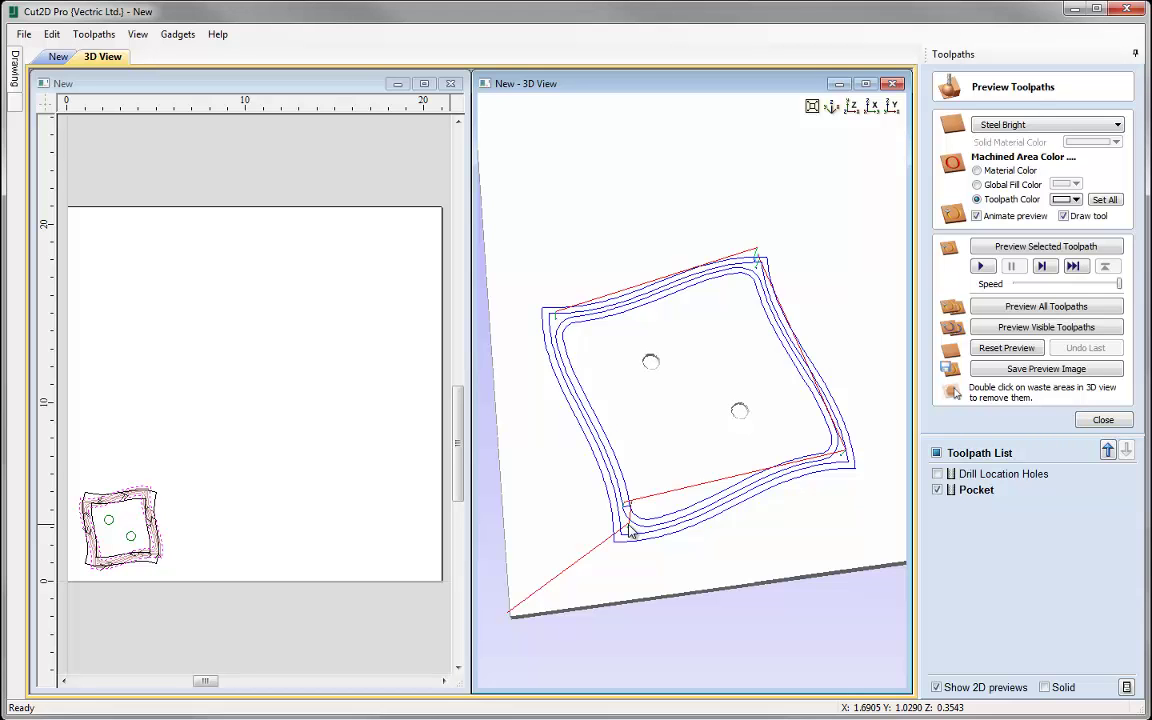
# Reduce the stepover of the Pocket toolpath's 0.25 inch end mill to 30% and recalculate the toolpath.
pyautogui.doubleClick(962, 489)
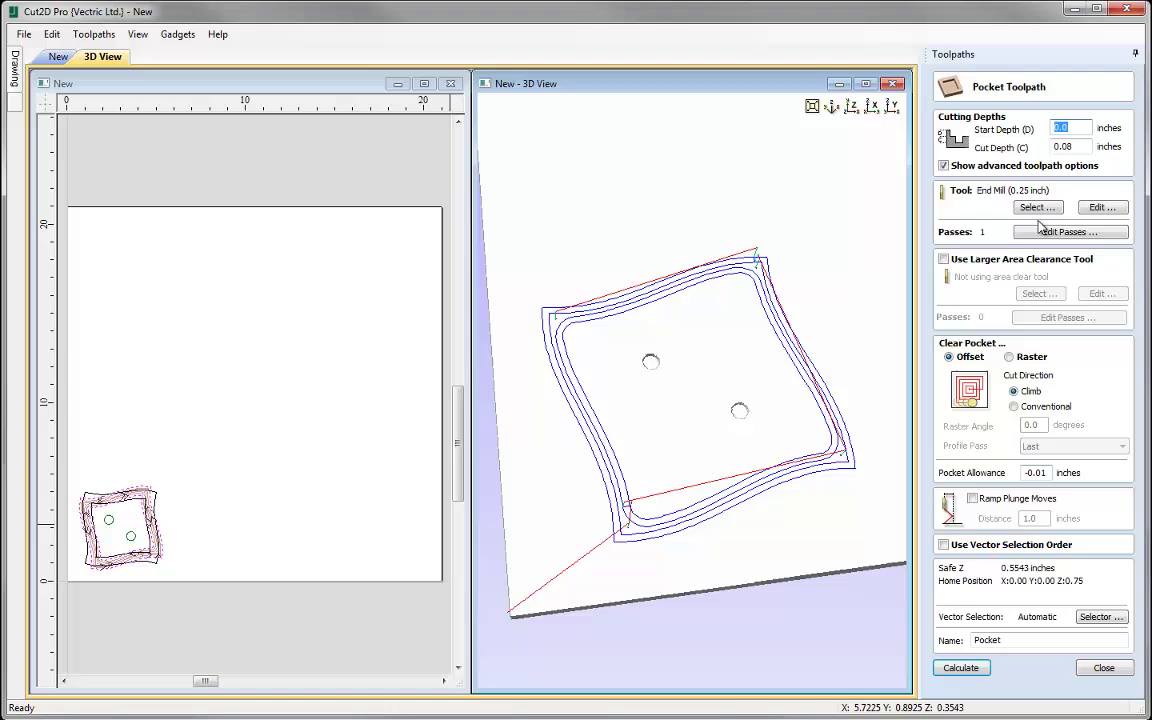
pyautogui.click(1101, 208)
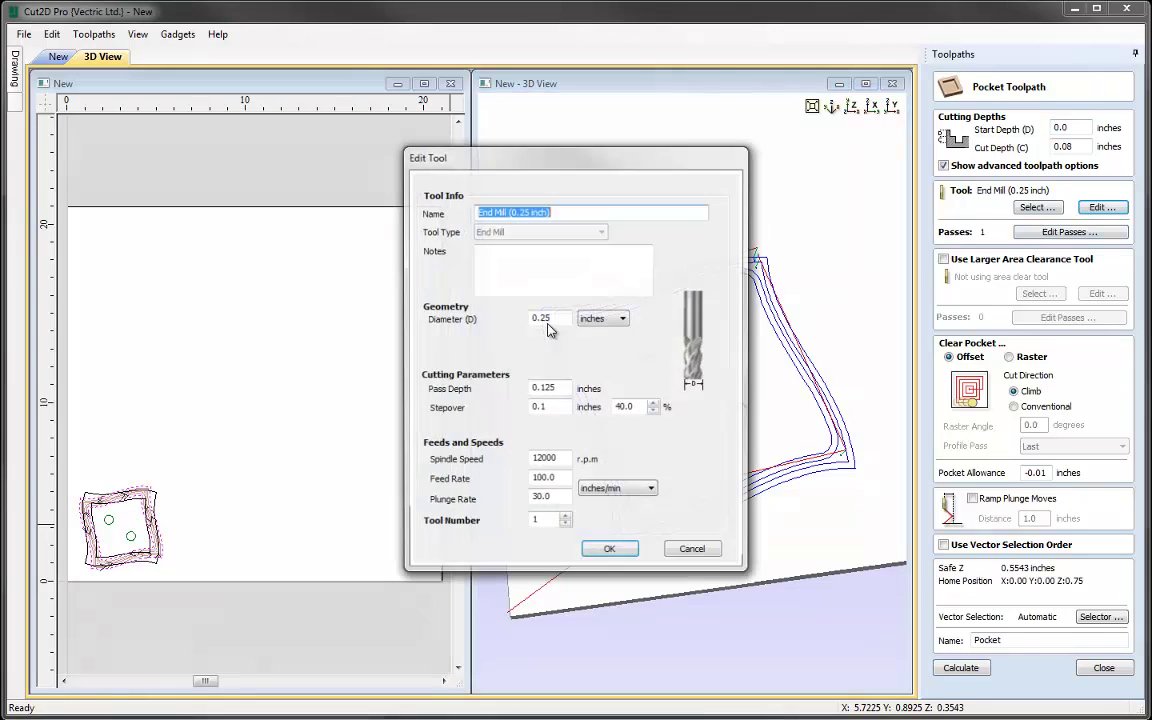
pyautogui.doubleClick(625, 407)
pyautogui.write('30')
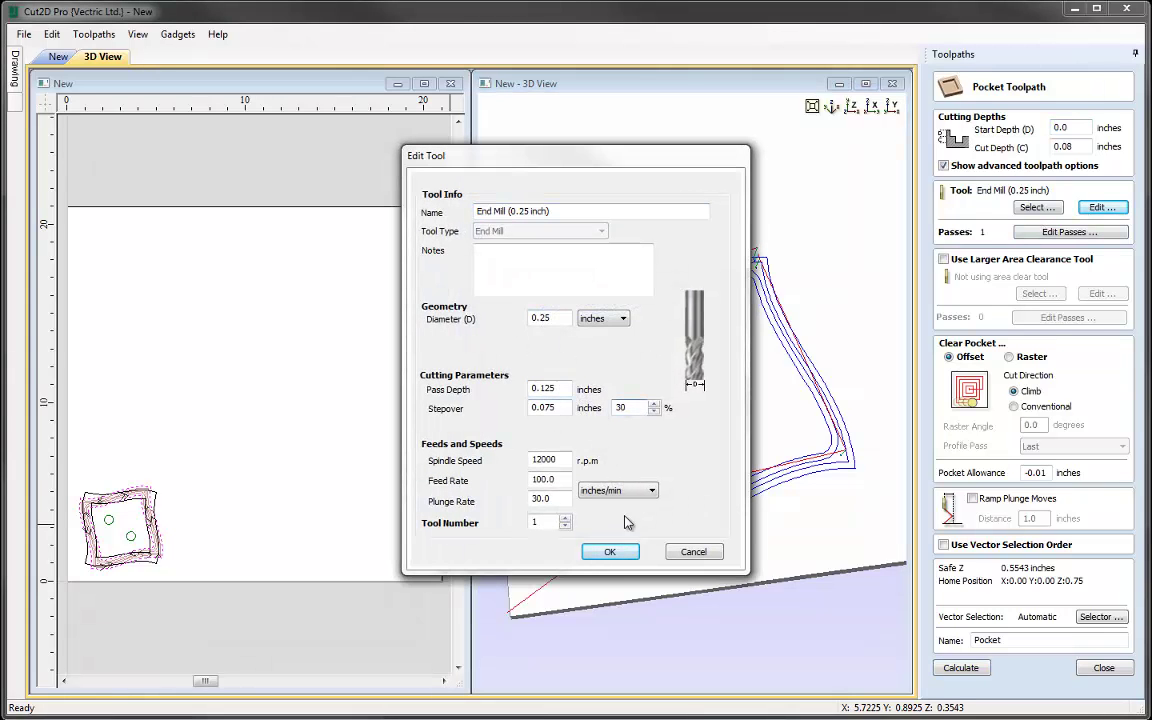
pyautogui.click(610, 552)
pyautogui.click(960, 667)
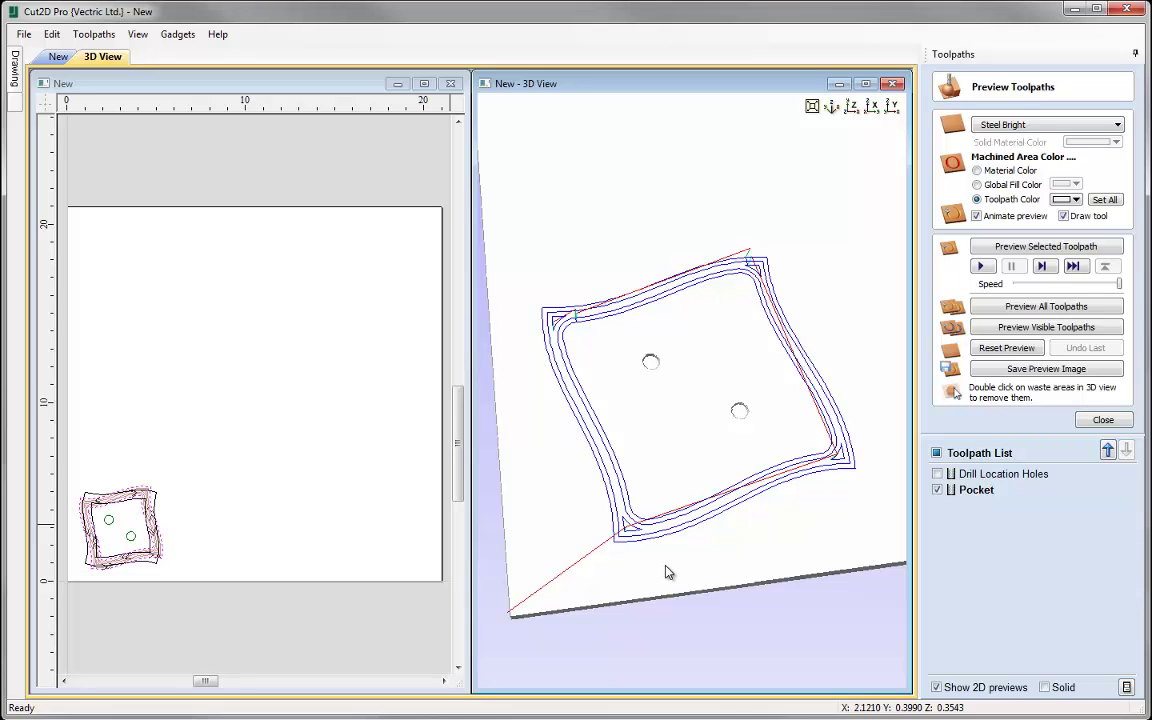
# Fit the 2D view to all the outlines and screw holes to inspect the pocket passes, and clear the selection.
pyautogui.click(66, 476)
pyautogui.moveTo(207, 594); pyautogui.dragTo(205, 592)
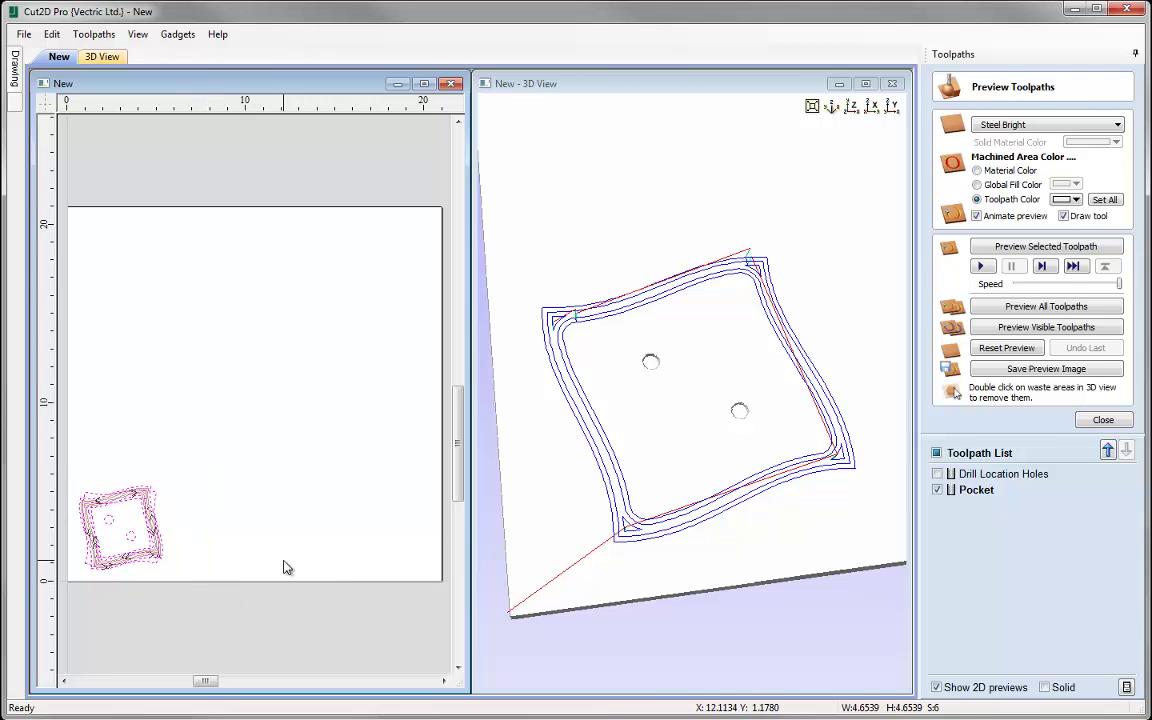
pyautogui.press('F12')
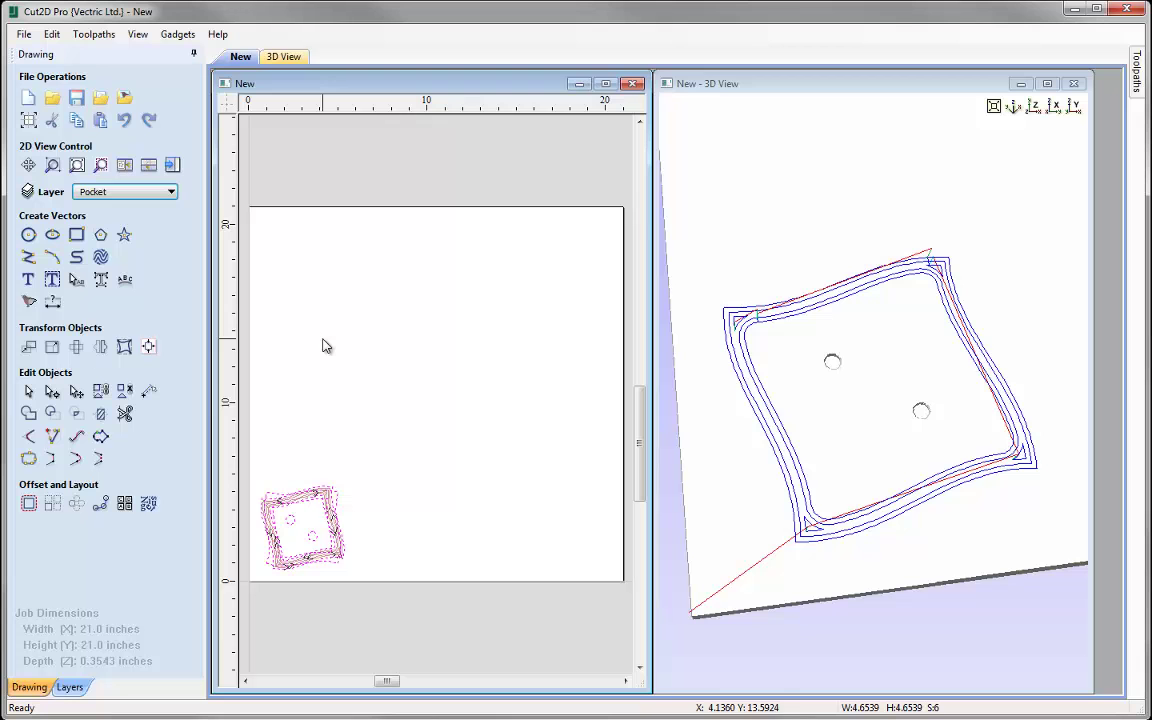
pyautogui.click(100, 165)
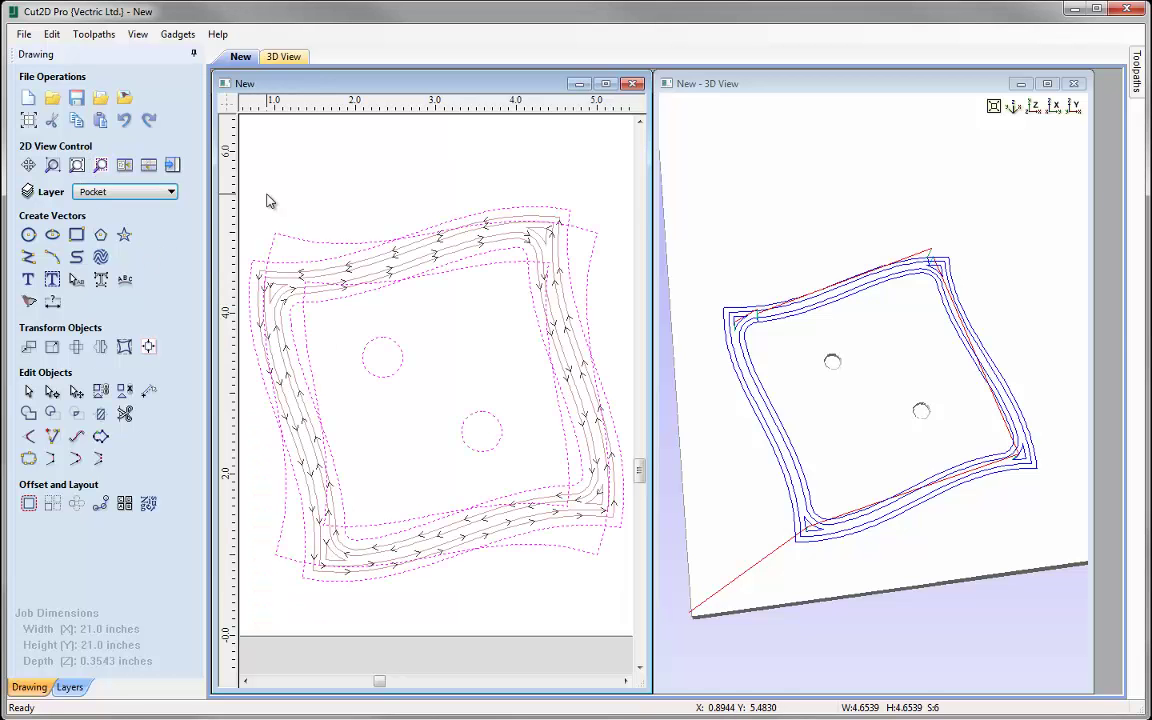
pyautogui.click(172, 165)
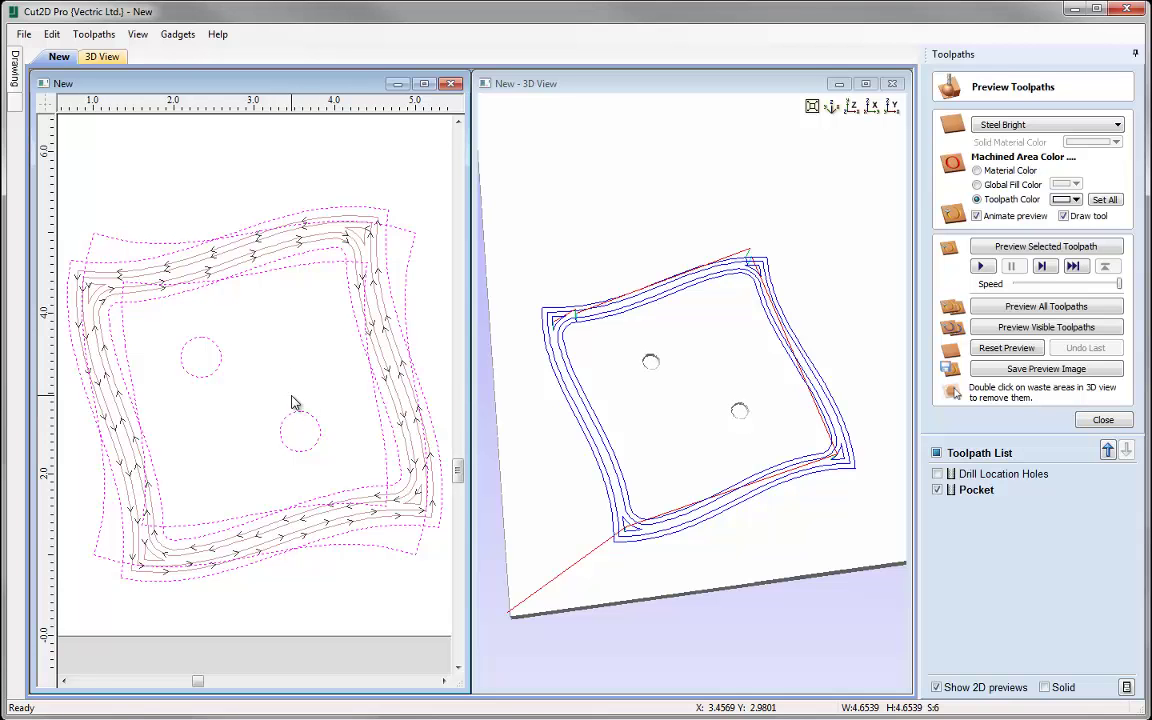
pyautogui.click(260, 324)
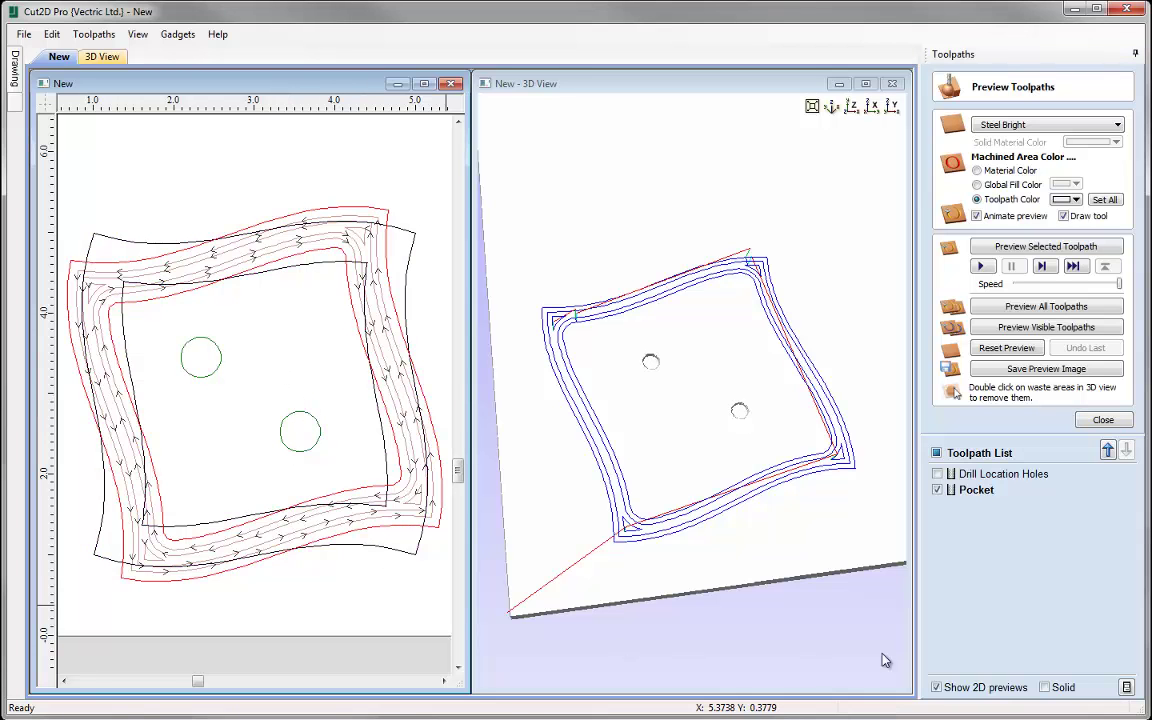
# Display the Pocket toolpath's 2D preview as a solid area, with its vectors deselected.
pyautogui.click(960, 495)
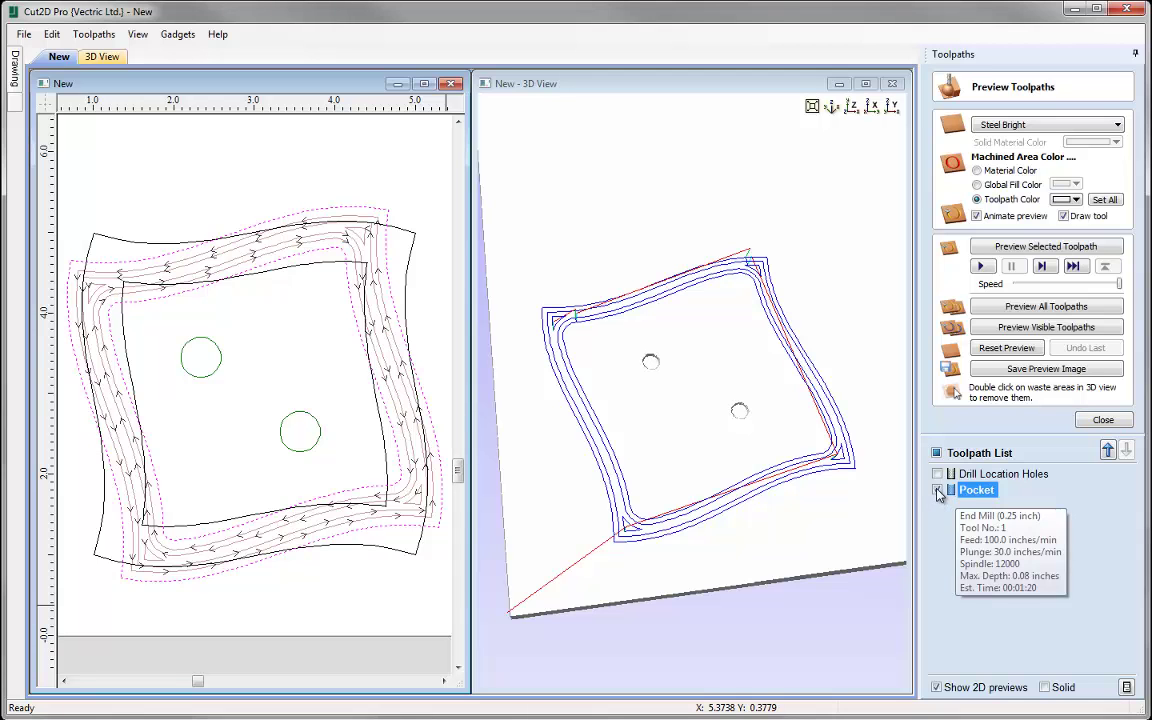
pyautogui.click(938, 491)
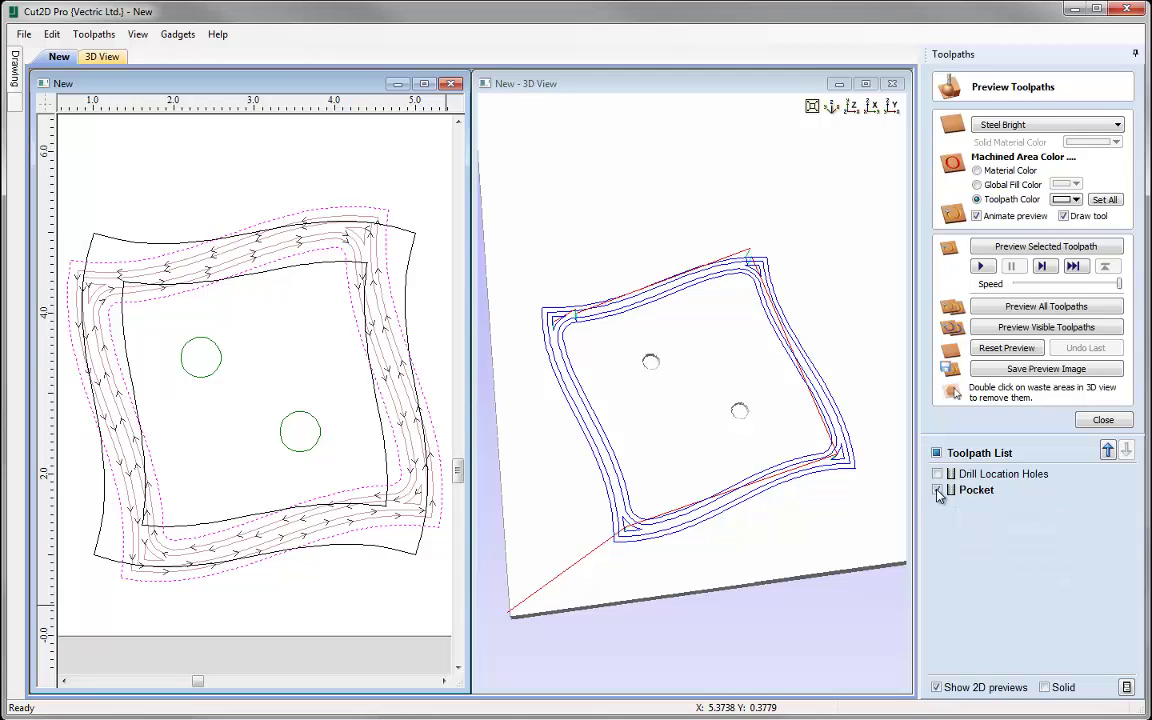
pyautogui.click(1044, 688)
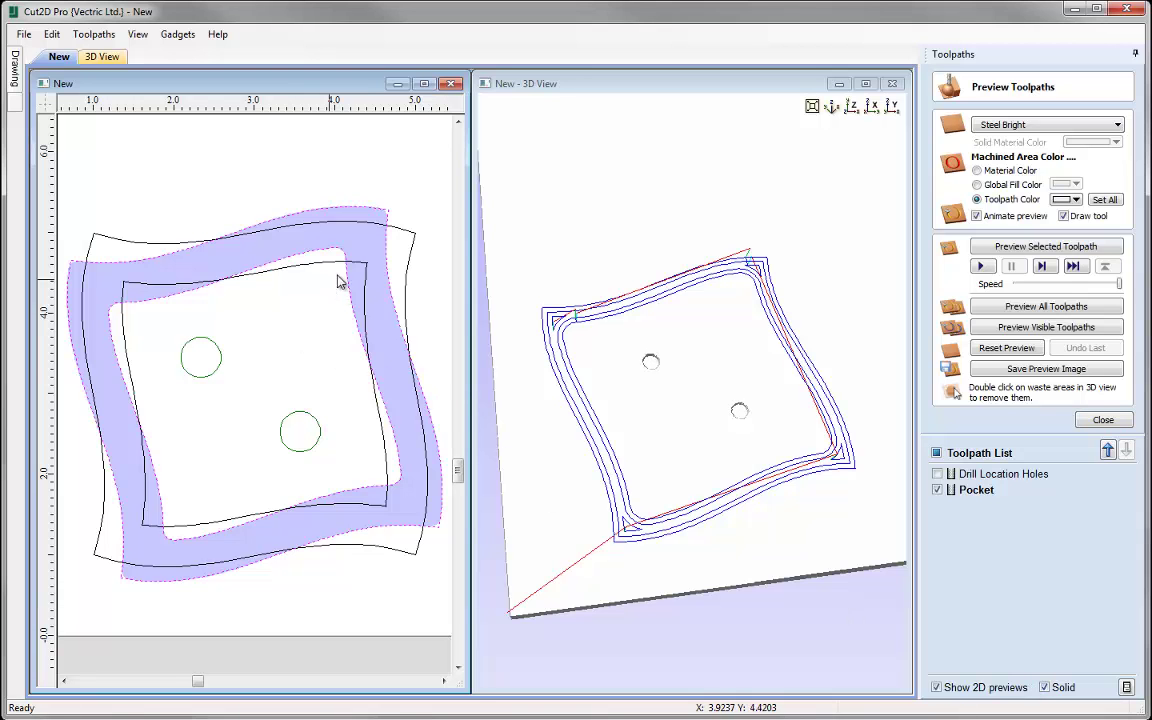
pyautogui.click(367, 445)
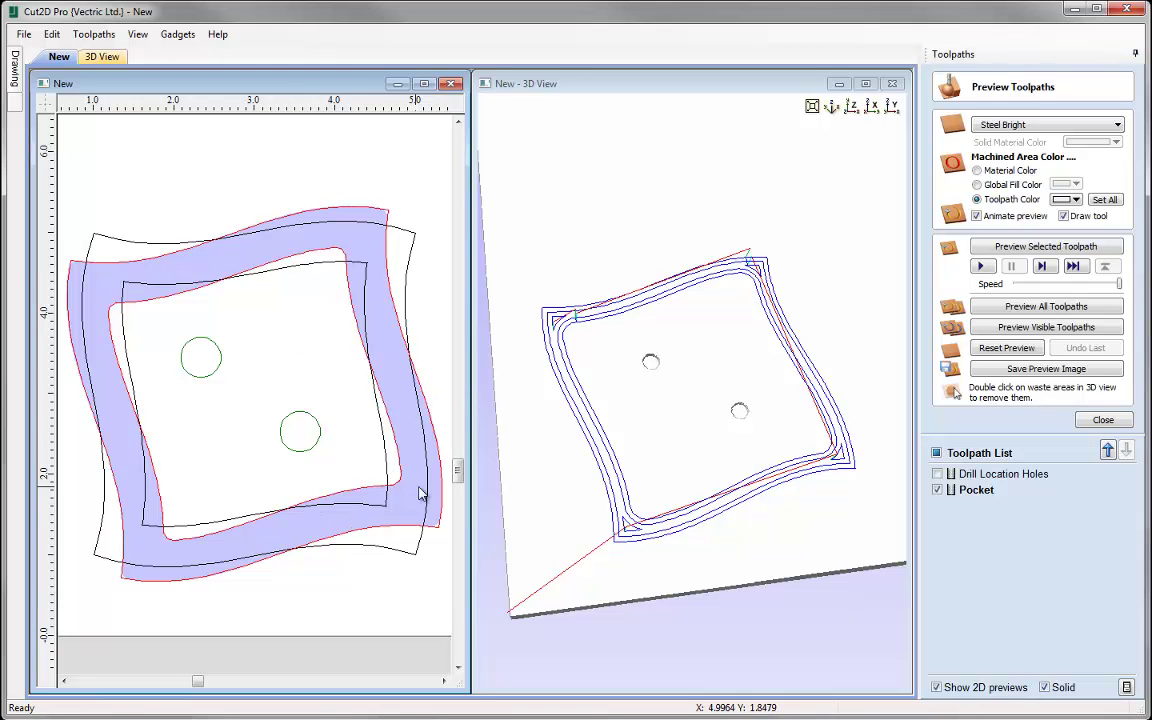
# Examine how the solid pocket preview follows the inner and outer outlines at their corners in the 2D drawing.
pyautogui.scroll(5, 420, 493)
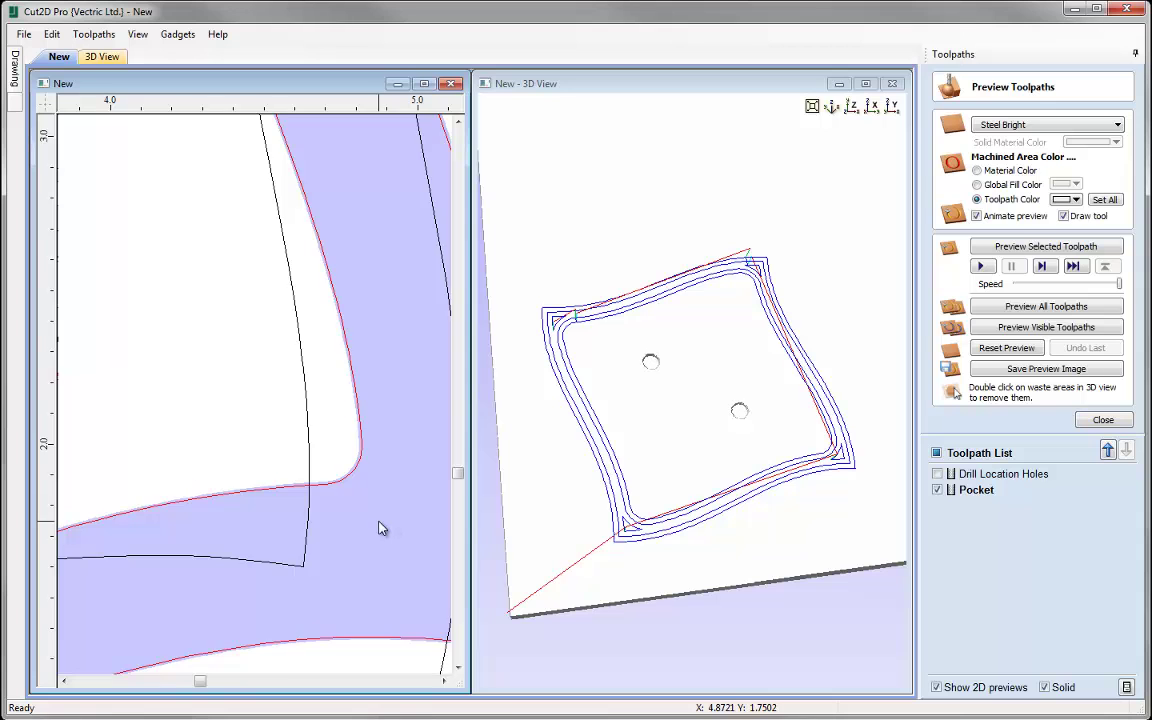
pyautogui.scroll(4, 380, 528)
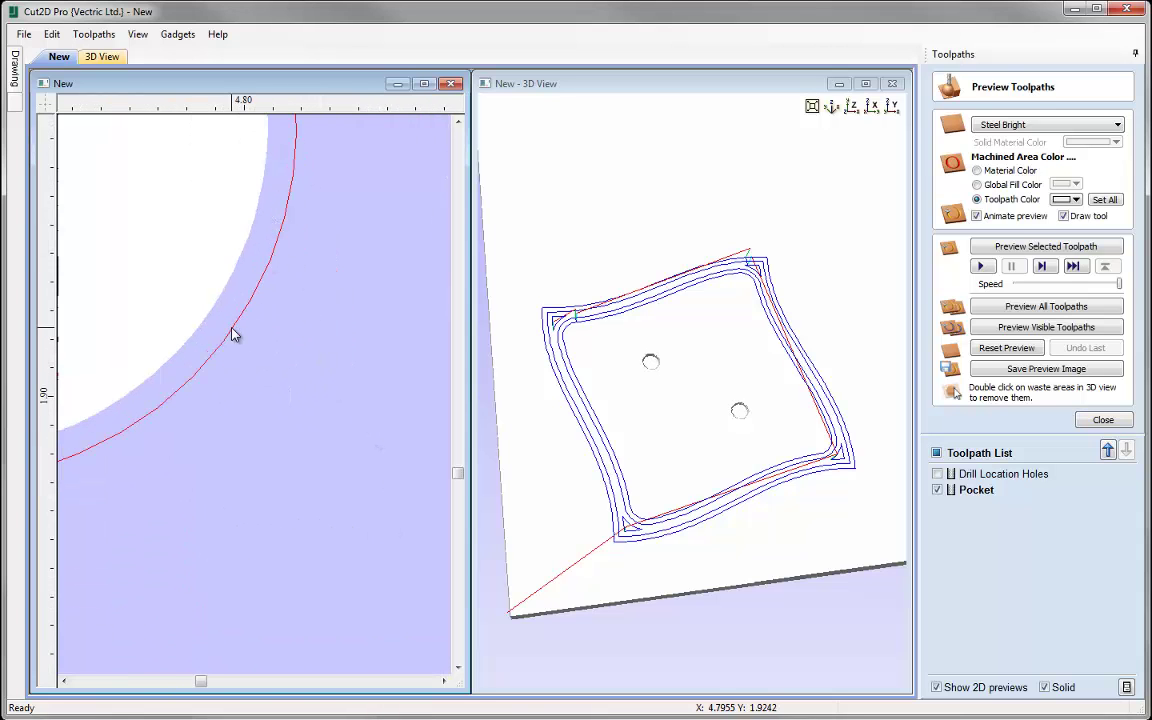
pyautogui.scroll(-2, 193, 340)
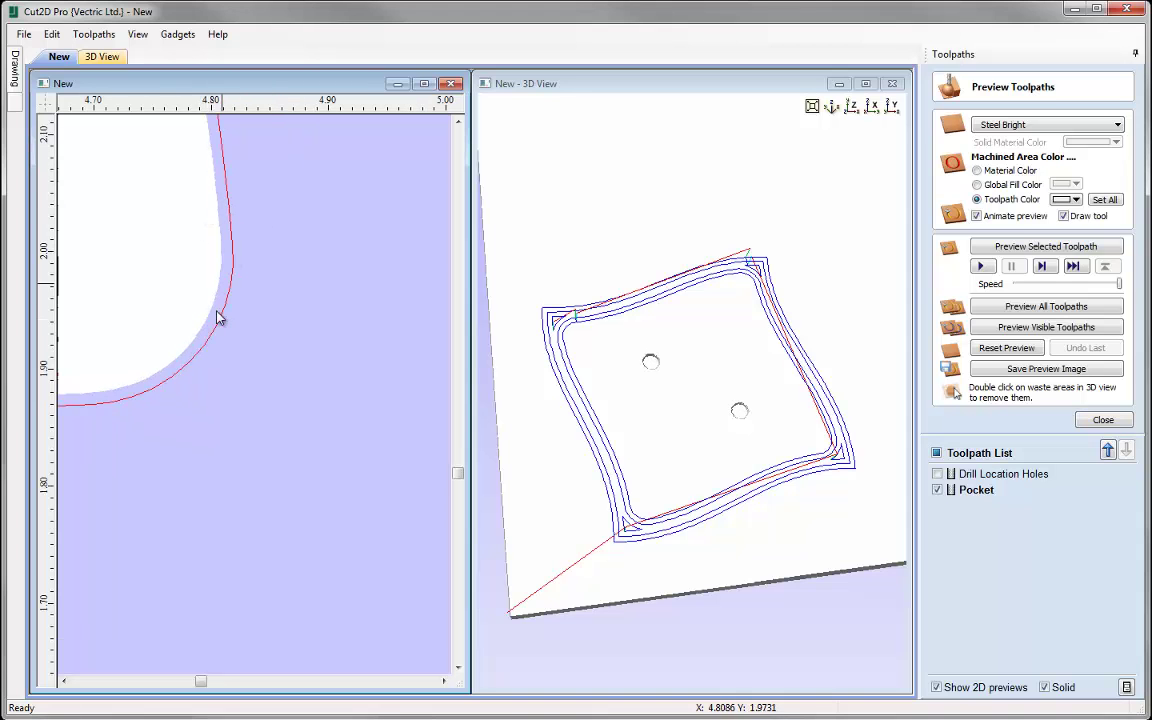
pyautogui.scroll(-1, 198, 340)
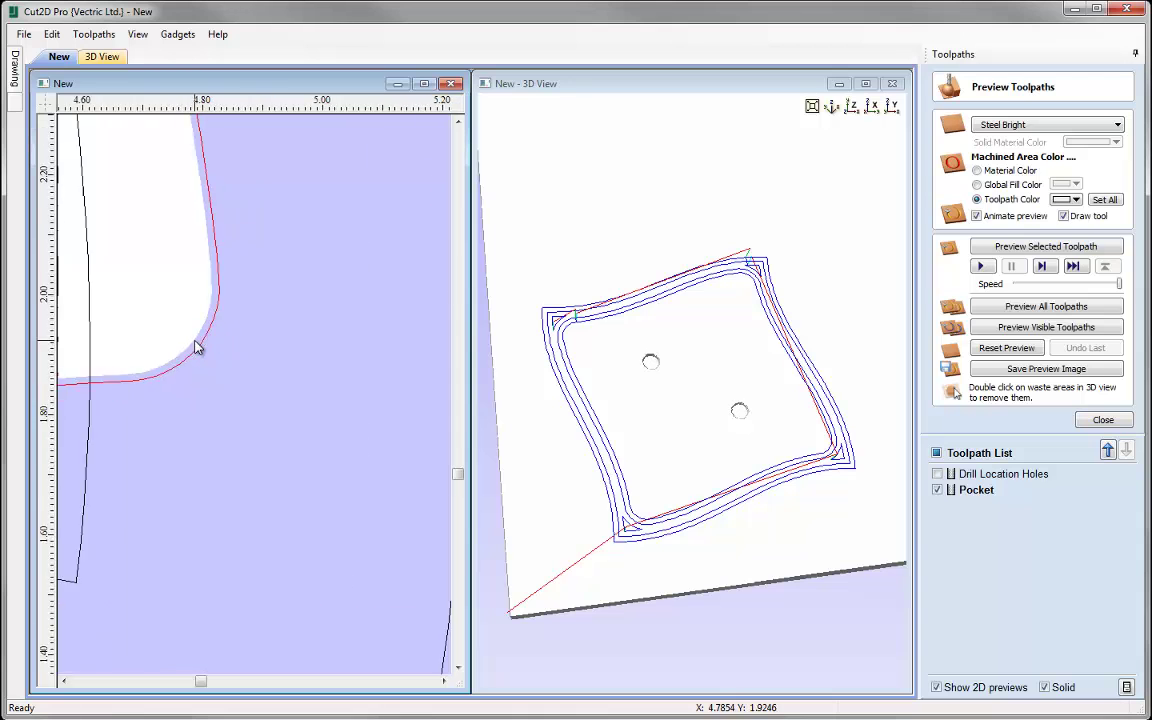
pyautogui.scroll(4, 206, 352)
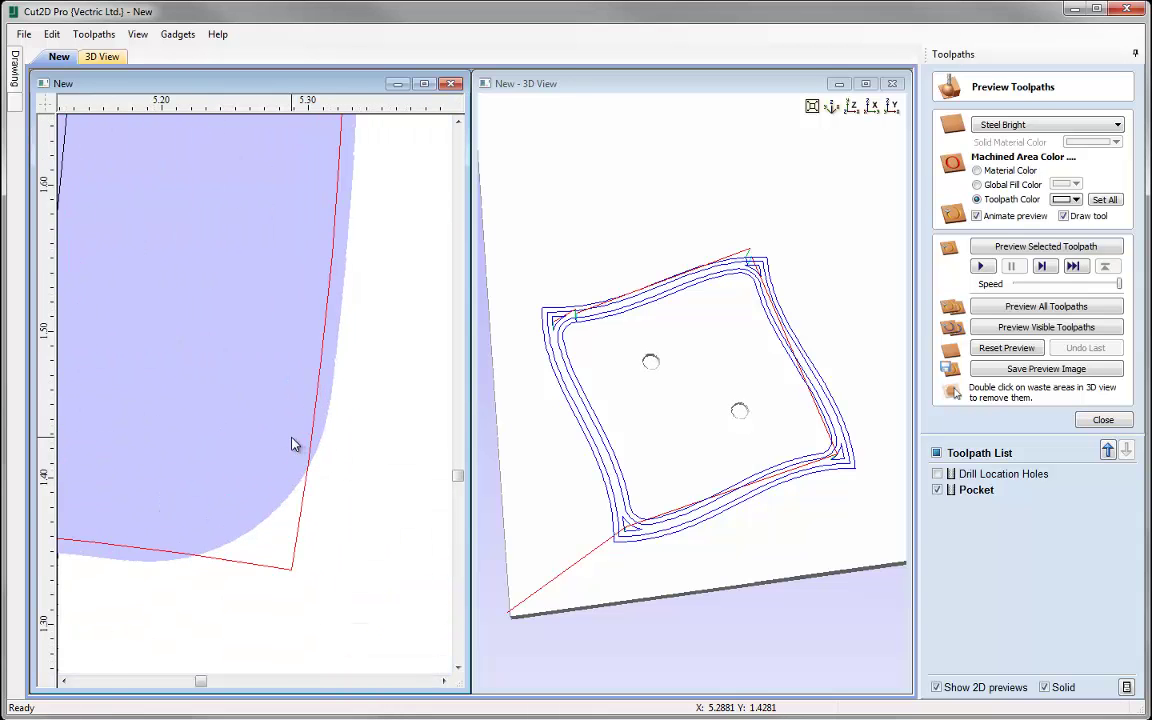
pyautogui.scroll(1, 292, 444)
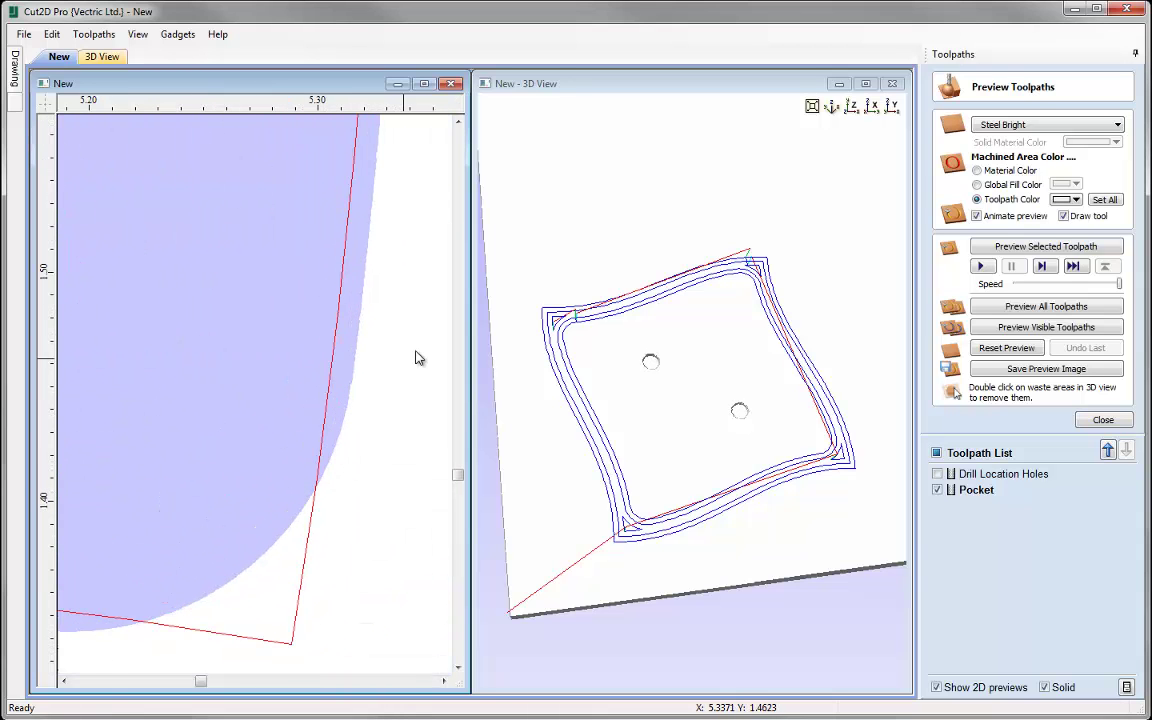
pyautogui.press('F3')
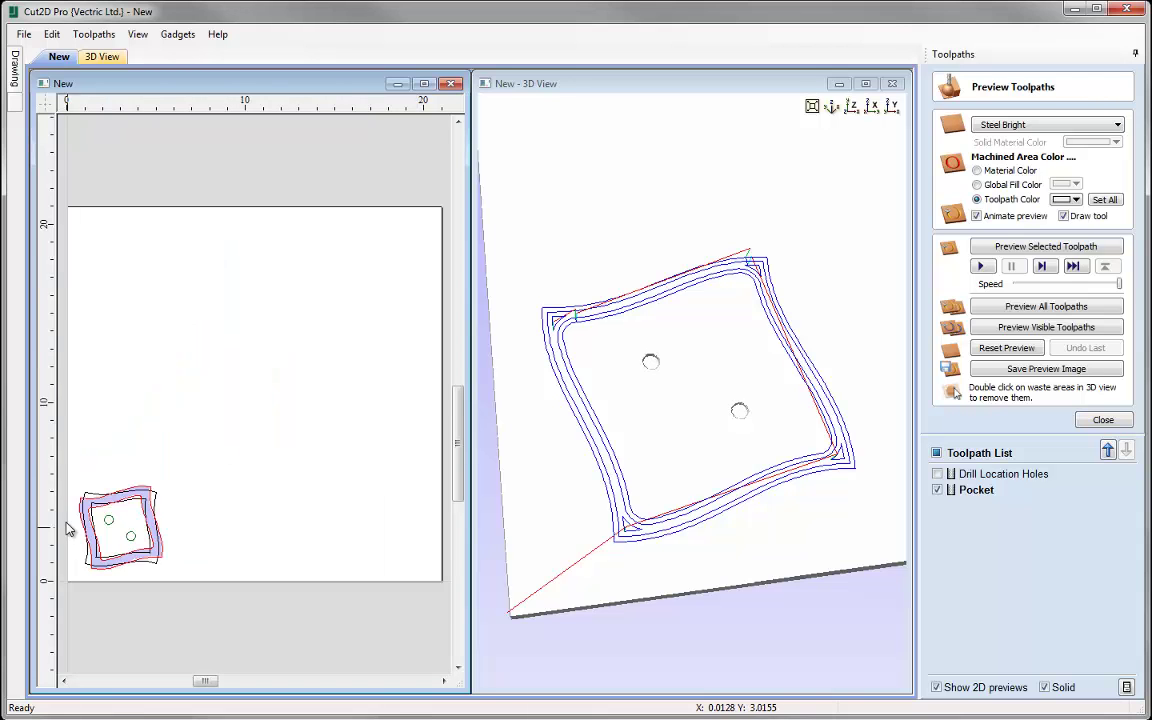
pyautogui.scroll(5, 68, 528)
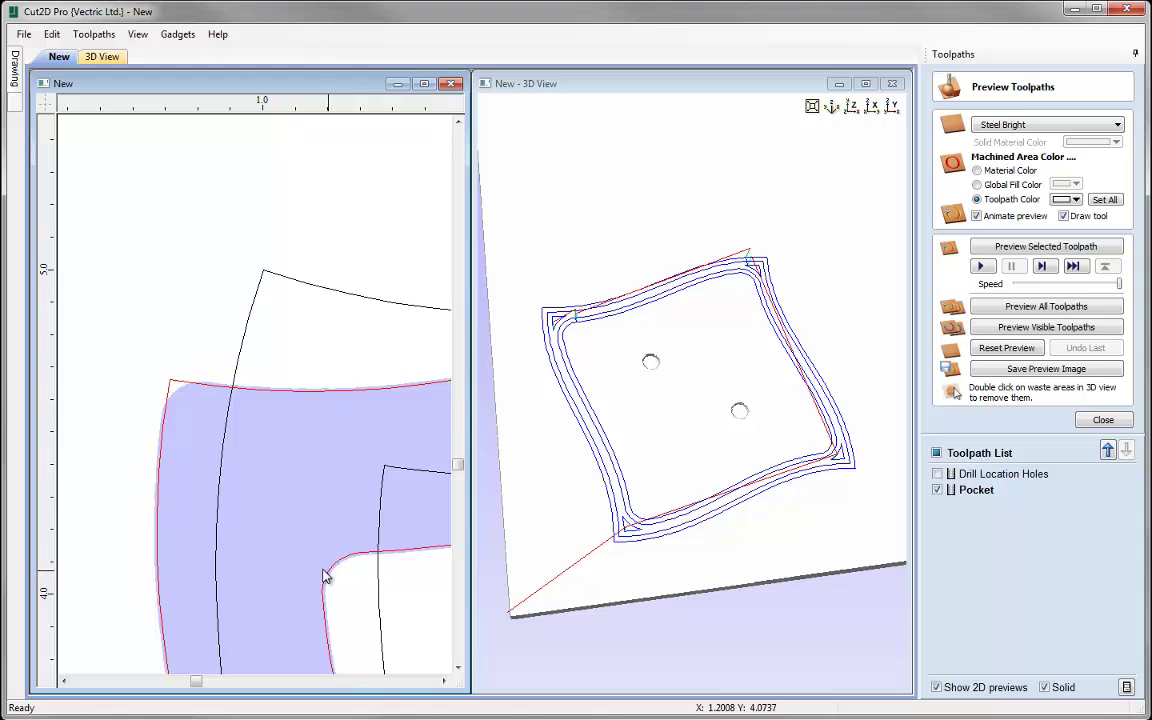
pyautogui.press('F3')
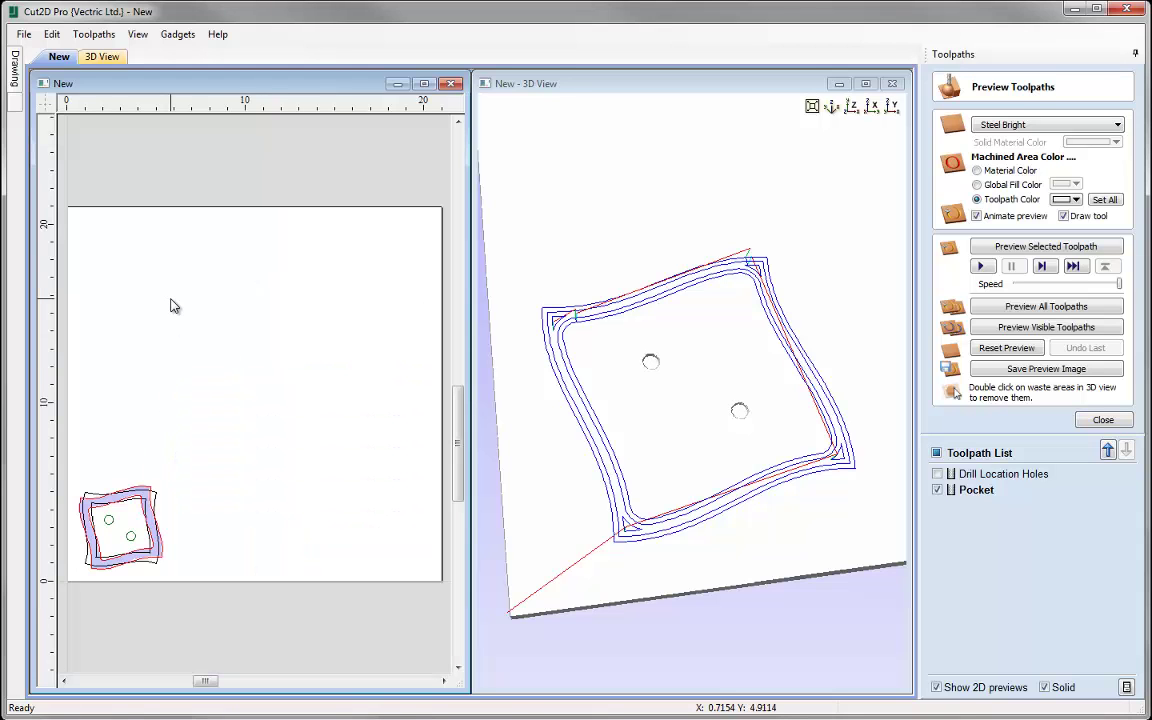
# Close the toolpath preview and start a 2D profile toolpath with a cut depth of 0.3543 inches.
pyautogui.click(1100, 420)
pyautogui.click(941, 168)
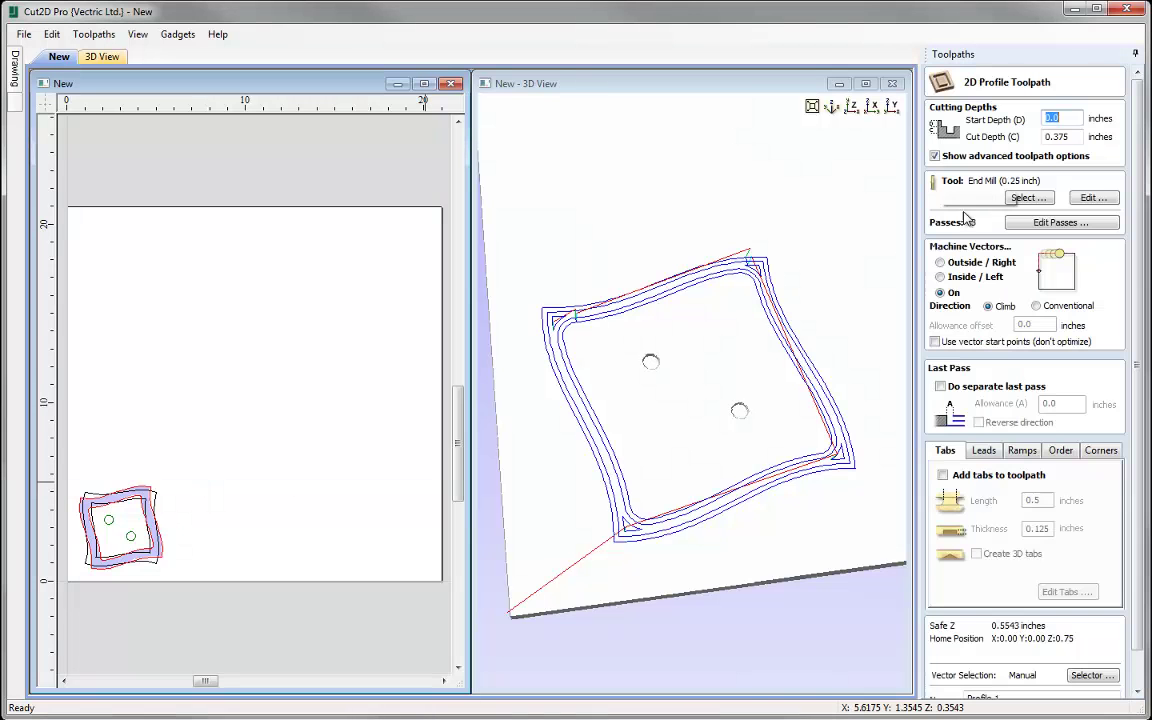
pyautogui.moveTo(1075, 138); pyautogui.dragTo(1046, 143)
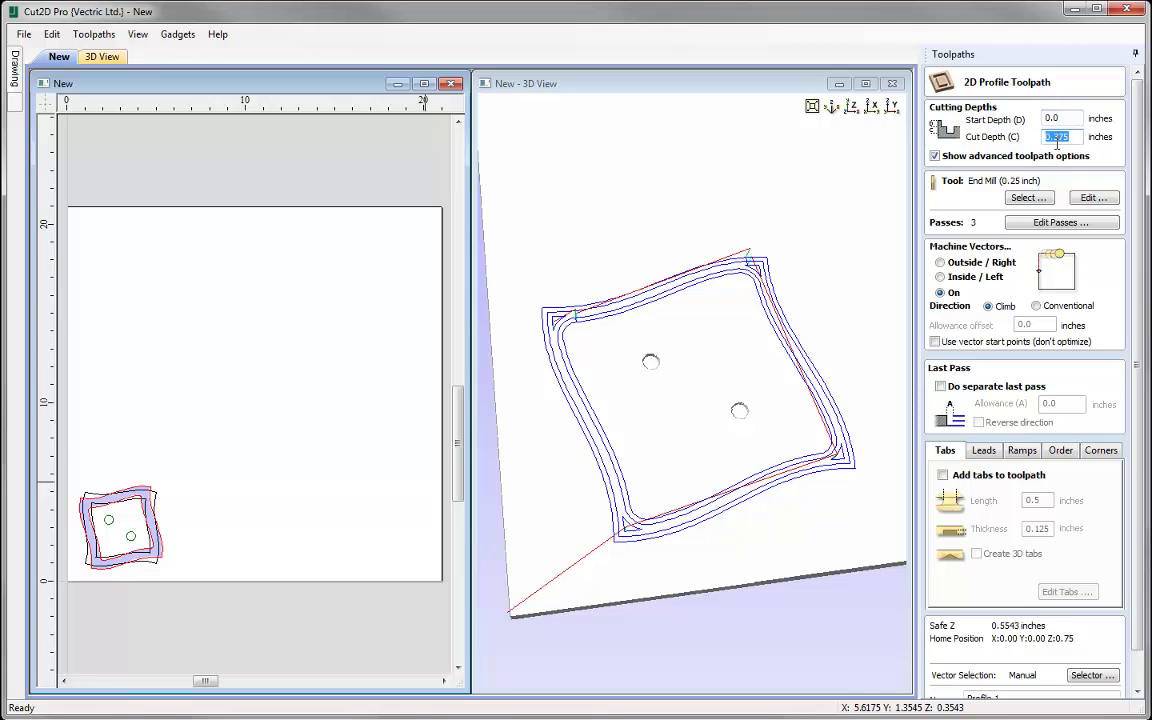
pyautogui.write('2')
# Set the pass depth of the profile toolpath's 0.25 inch end mill to 0.25 inches.
pyautogui.click(1093, 197)
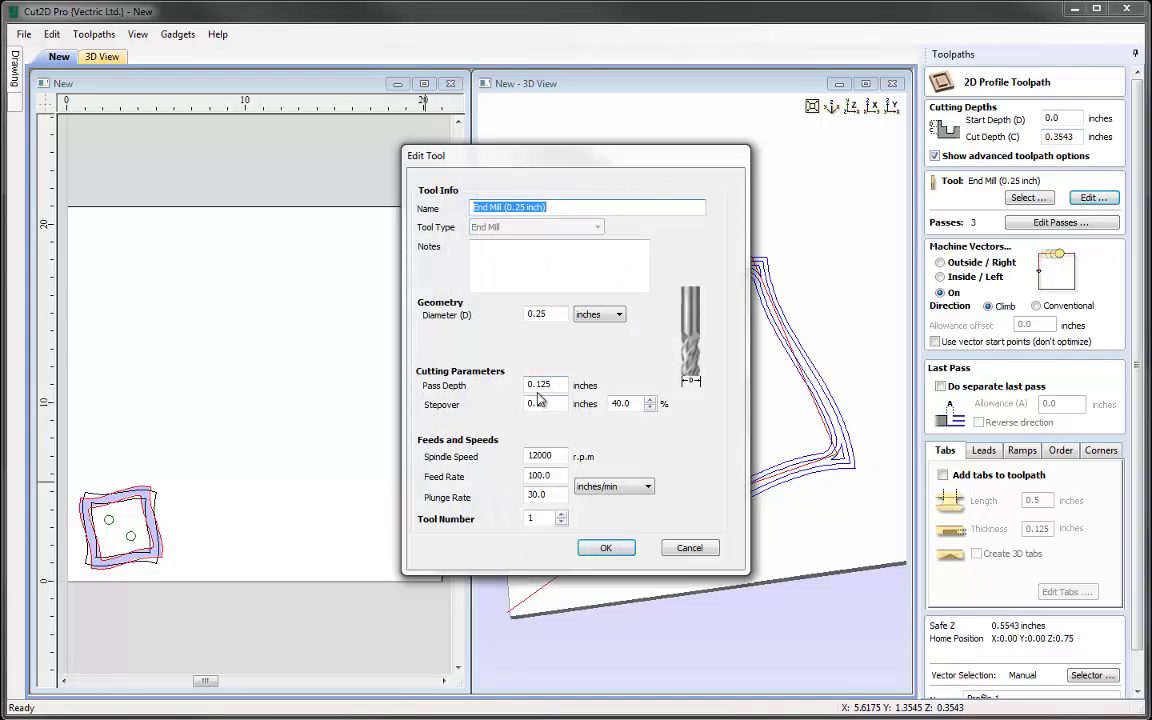
pyautogui.moveTo(533, 385); pyautogui.dragTo(568, 384)
pyautogui.press('BackSpace')
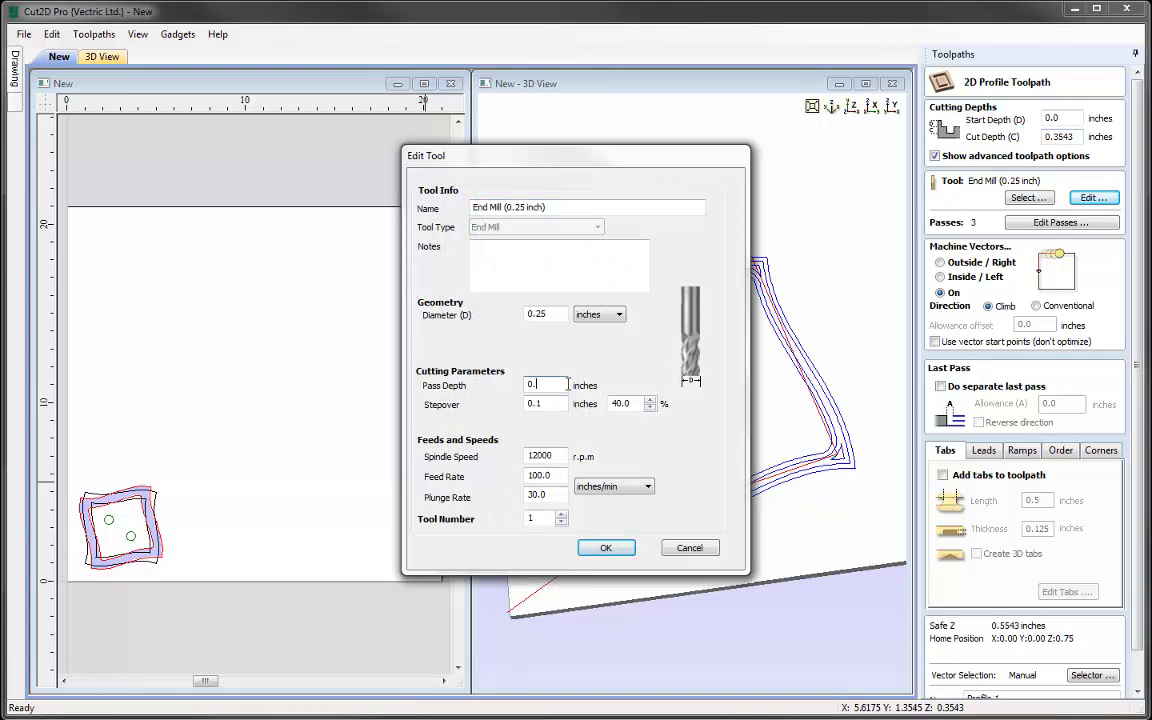
pyautogui.write('25')
pyautogui.click(609, 549)
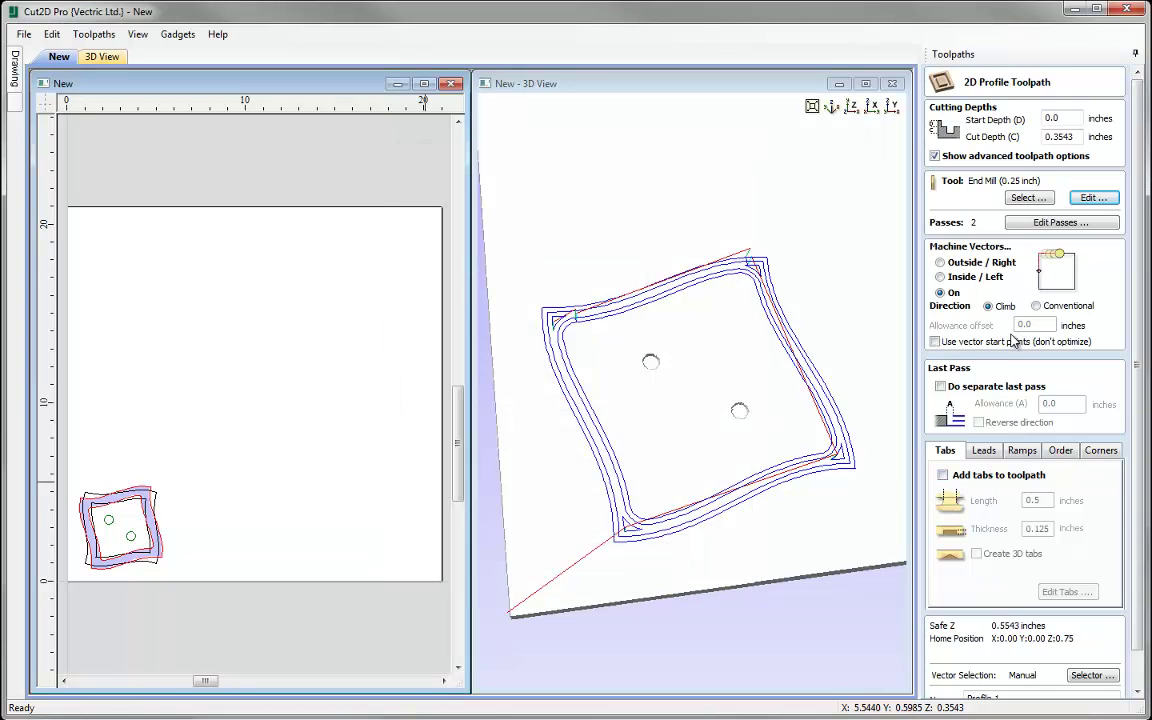
# Set the first pass depth of the profile toolpath to 0.26 inches.
pyautogui.click(1020, 224)
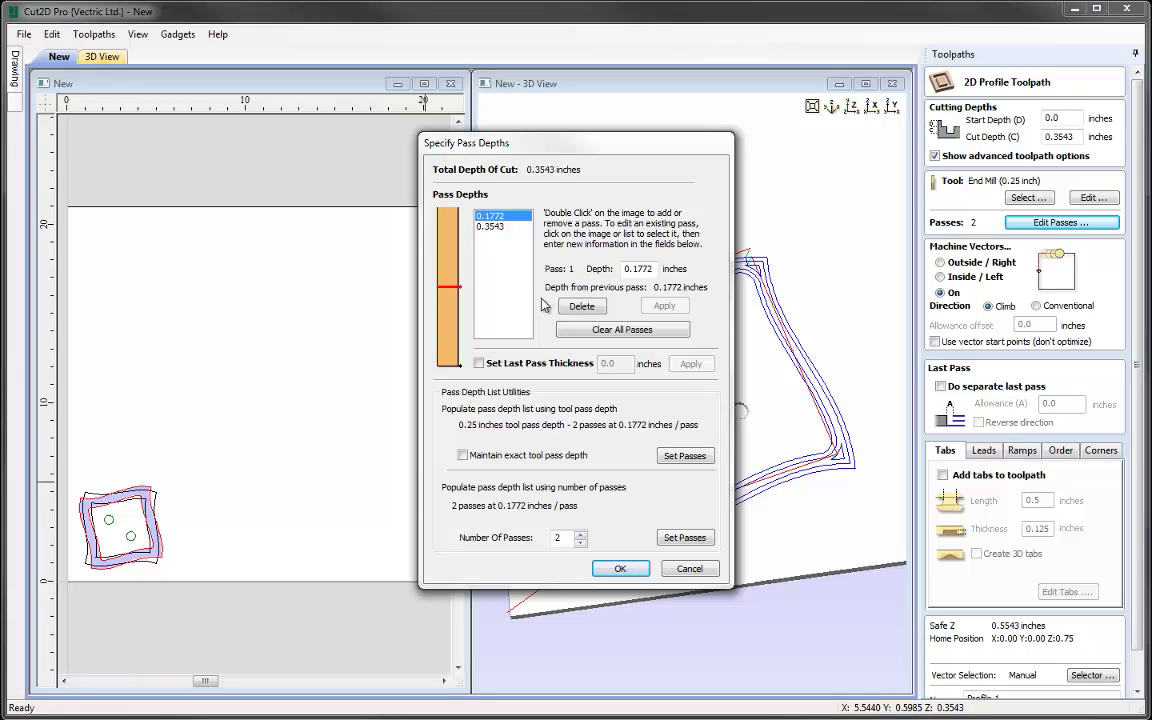
pyautogui.moveTo(631, 268); pyautogui.dragTo(669, 271)
pyautogui.write('26')
pyautogui.click(664, 306)
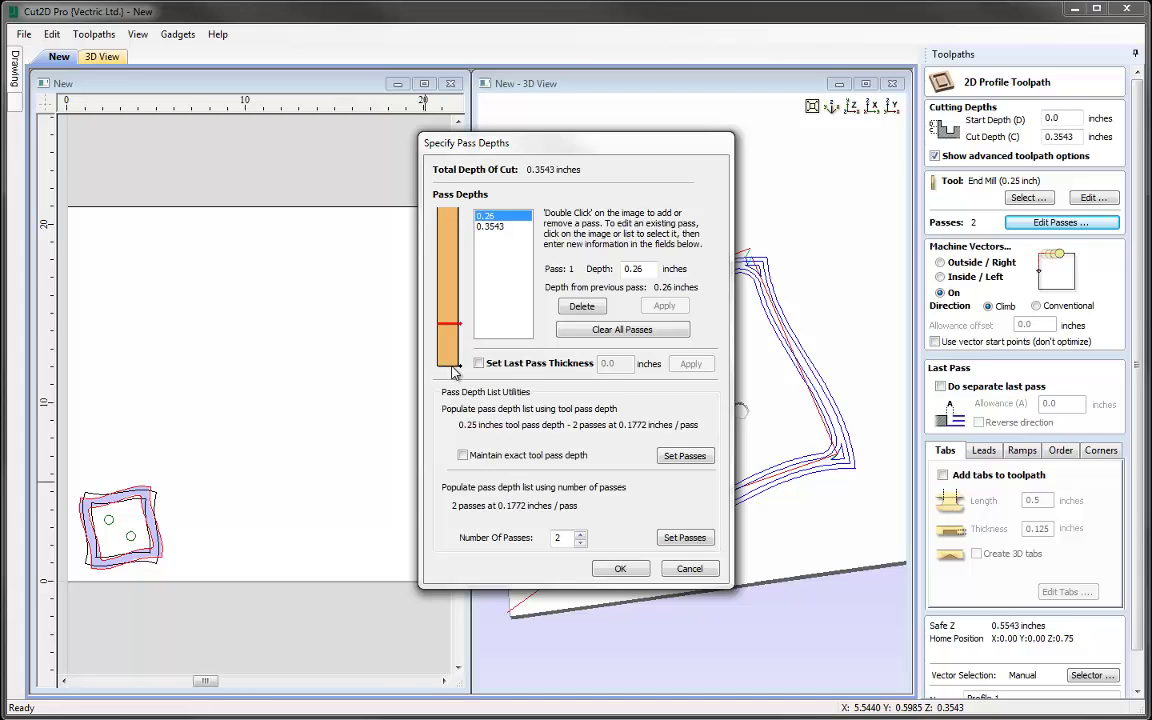
pyautogui.click(621, 569)
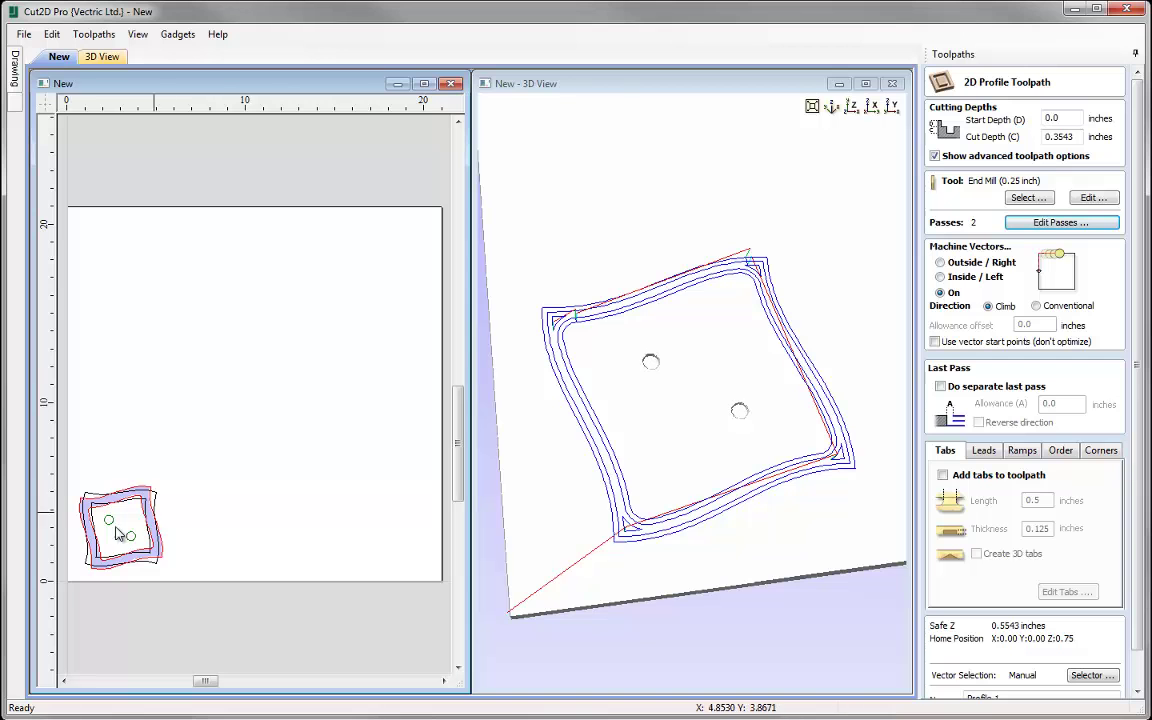
# Associate all closed vectors on only the Cutout layer with the profile toolpath, and name it Profile Cutout.
pyautogui.scroll(6, 66, 575)
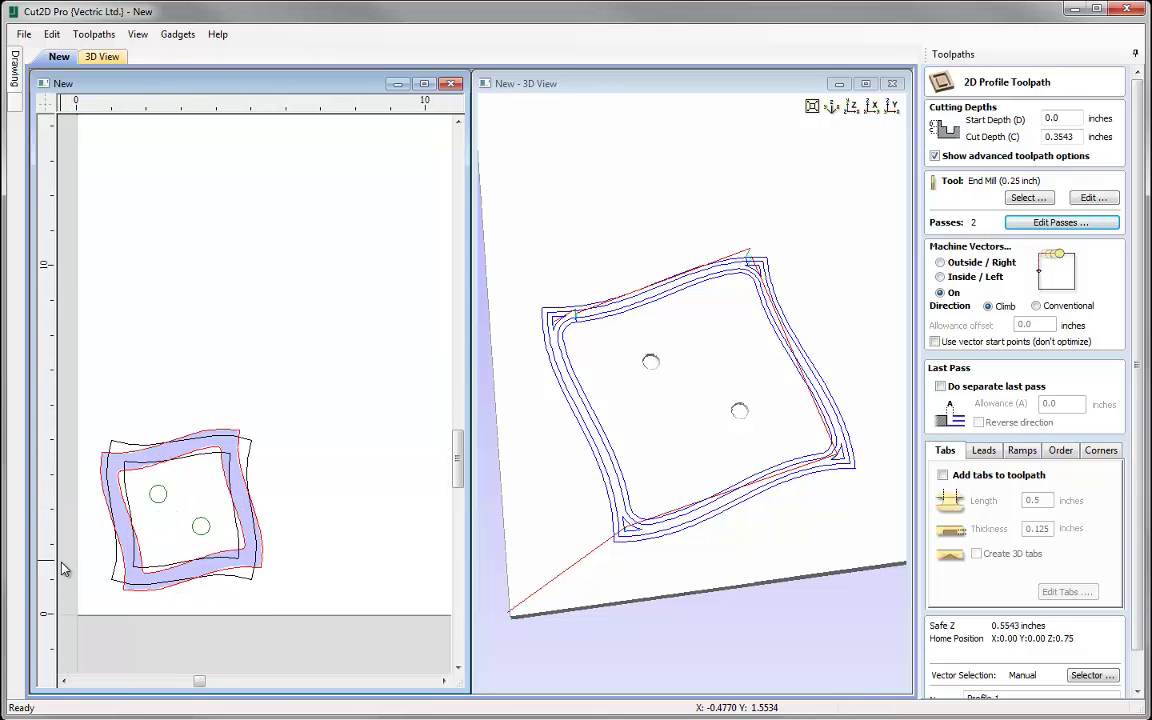
pyautogui.scroll(-1, 203, 582)
pyautogui.scroll(1, 245, 585)
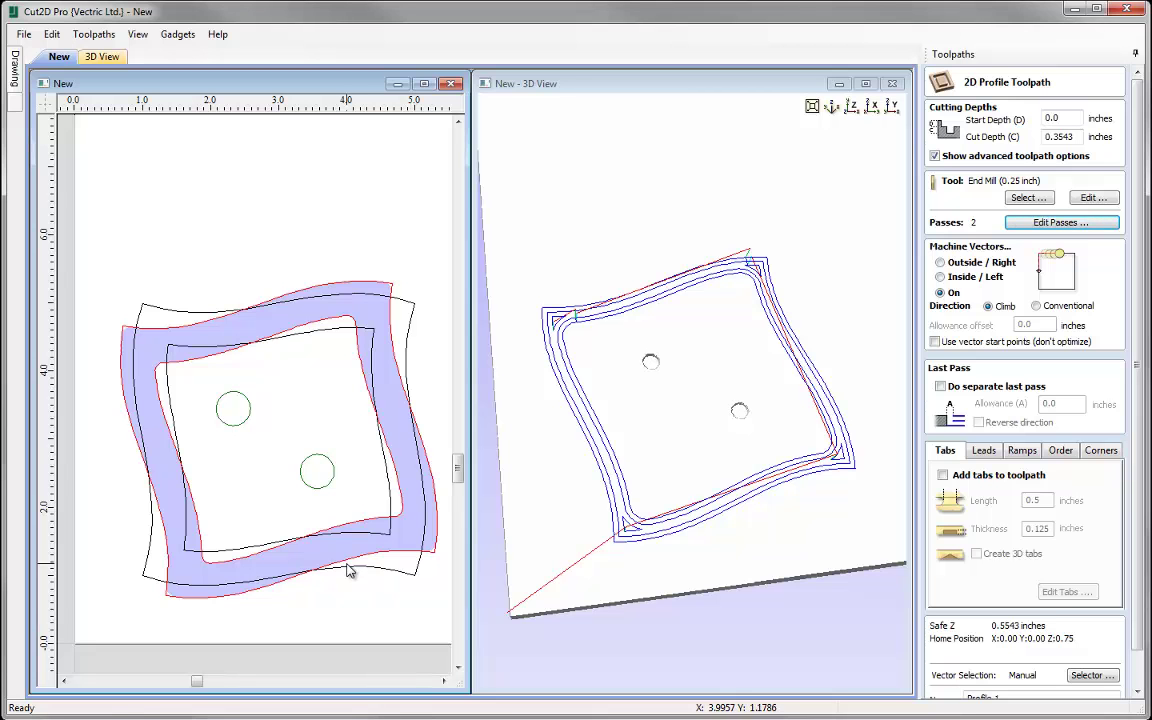
pyautogui.scroll(-1, 1143, 532)
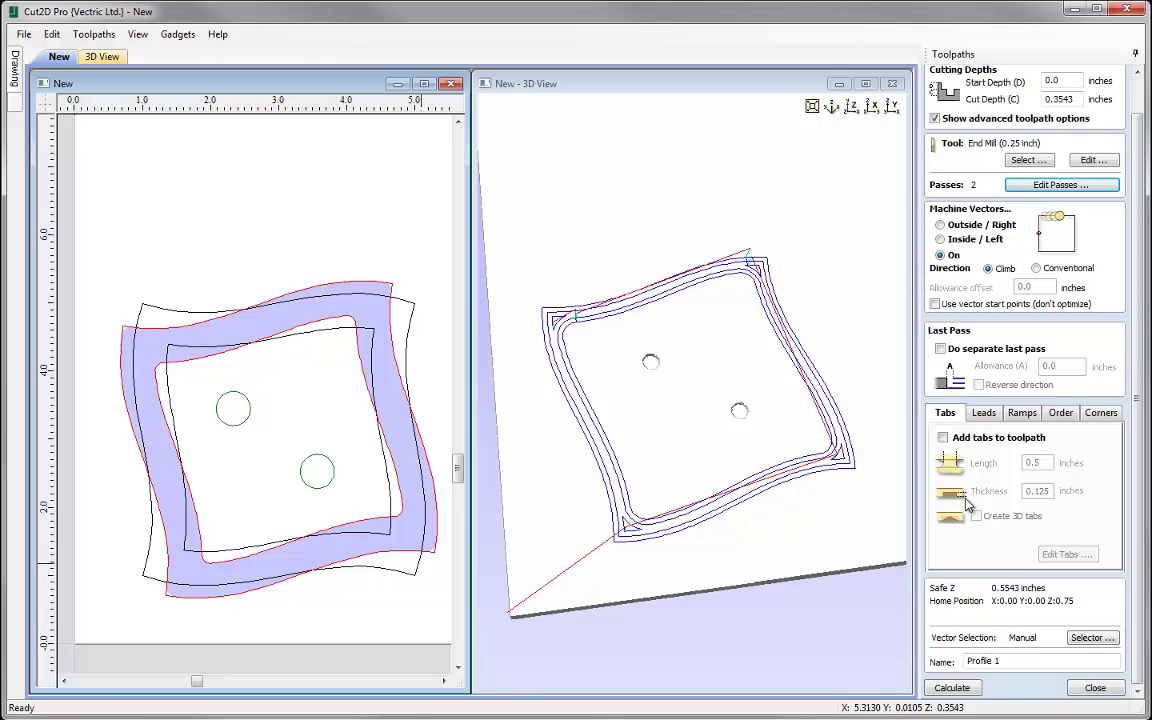
pyautogui.click(1083, 640)
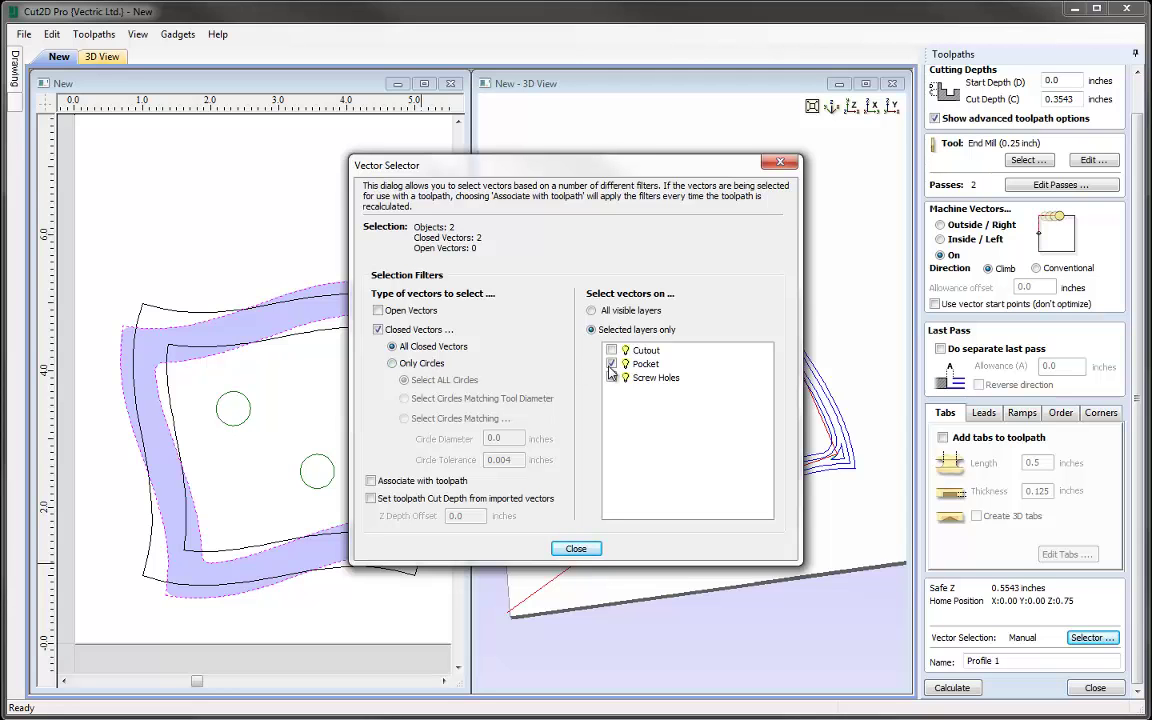
pyautogui.click(611, 350)
pyautogui.click(611, 364)
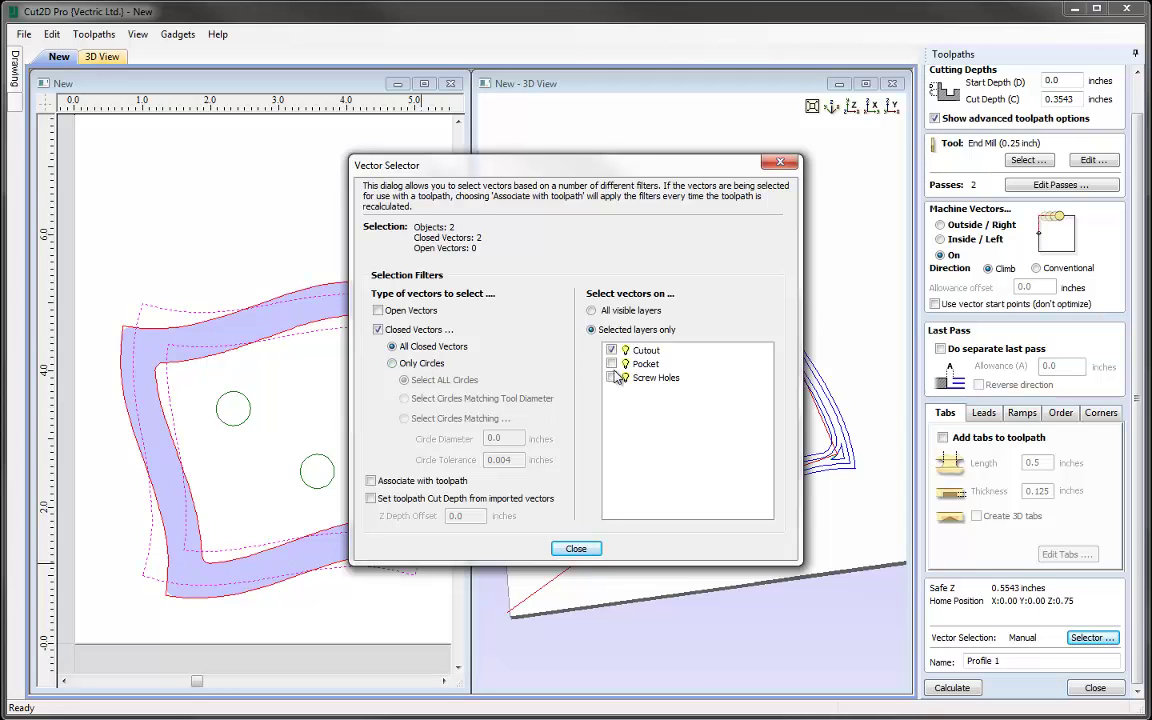
pyautogui.click(371, 481)
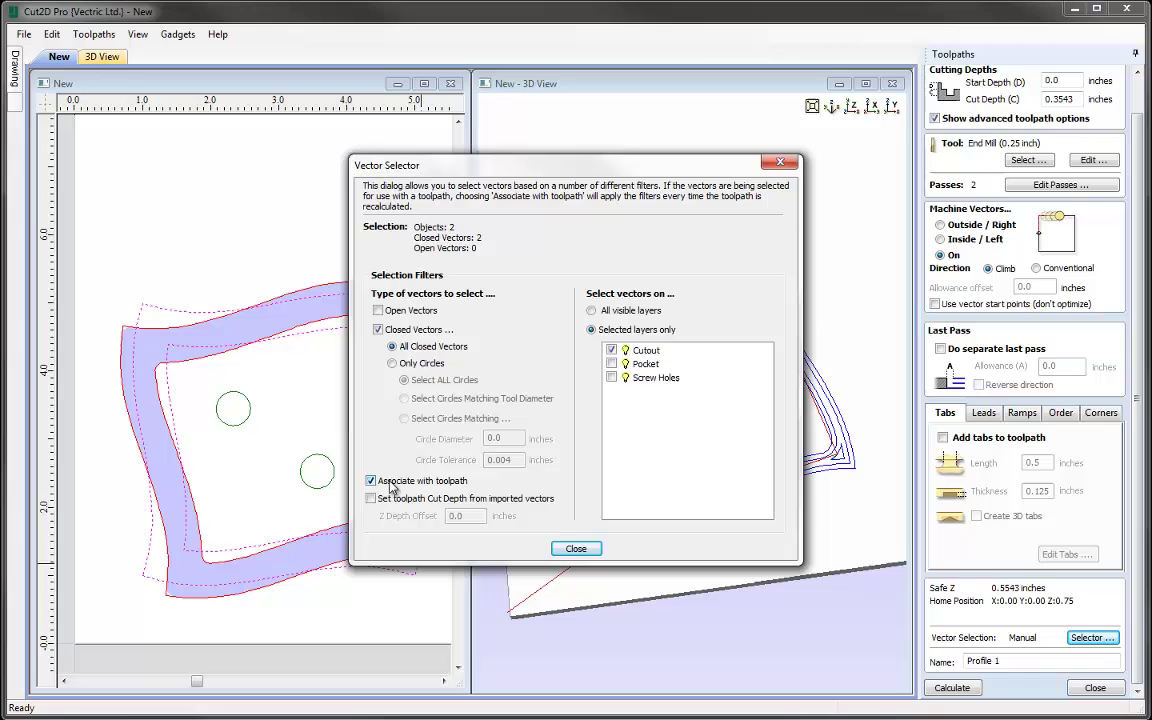
pyautogui.click(576, 549)
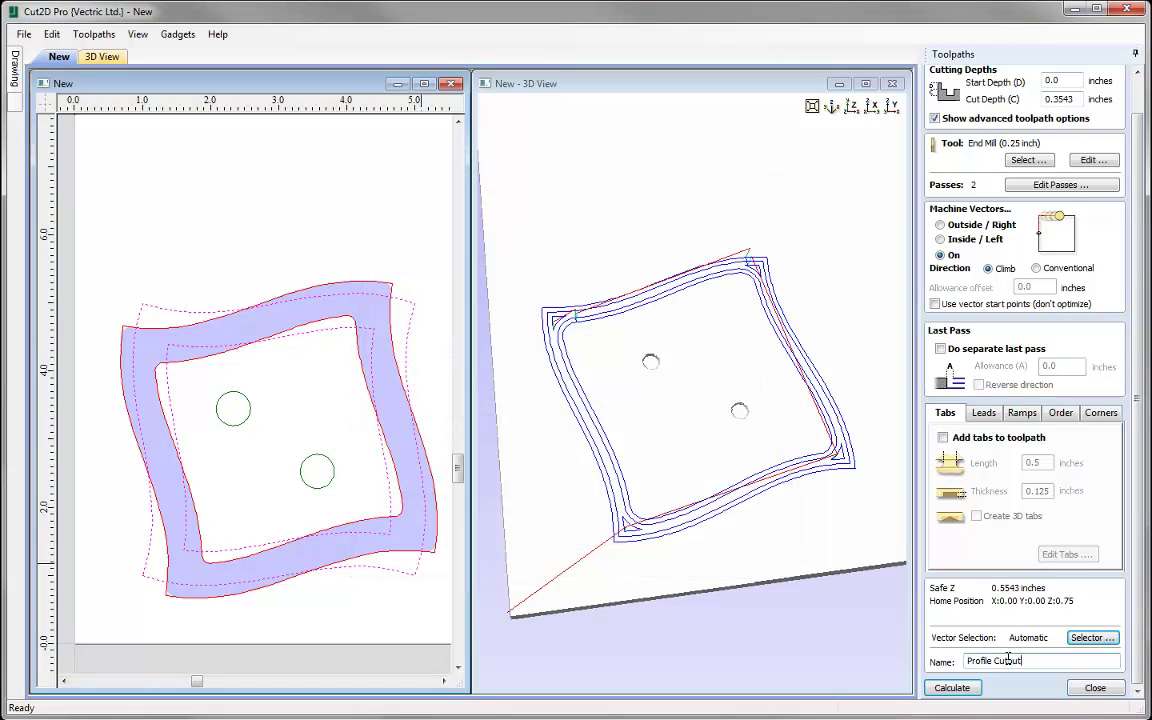
# Enable tabs, place one on the left and one on the right side of the outer cutout outline, and calculate the profile toolpath.
pyautogui.click(943, 439)
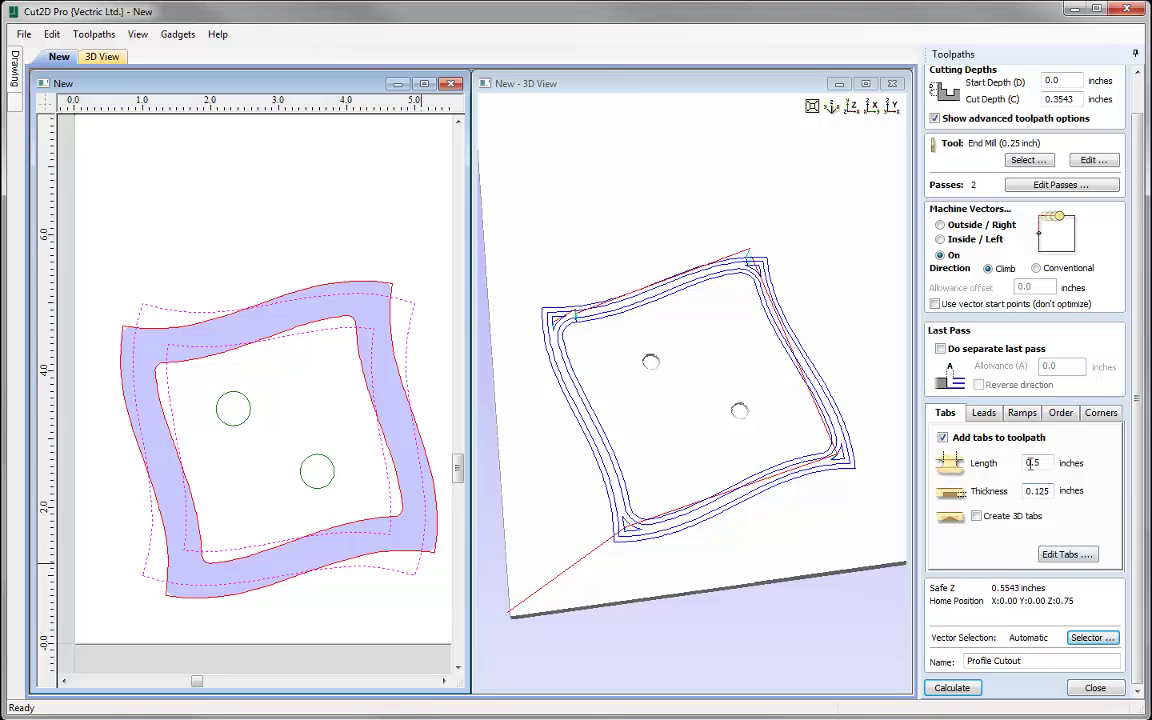
pyautogui.click(1067, 554)
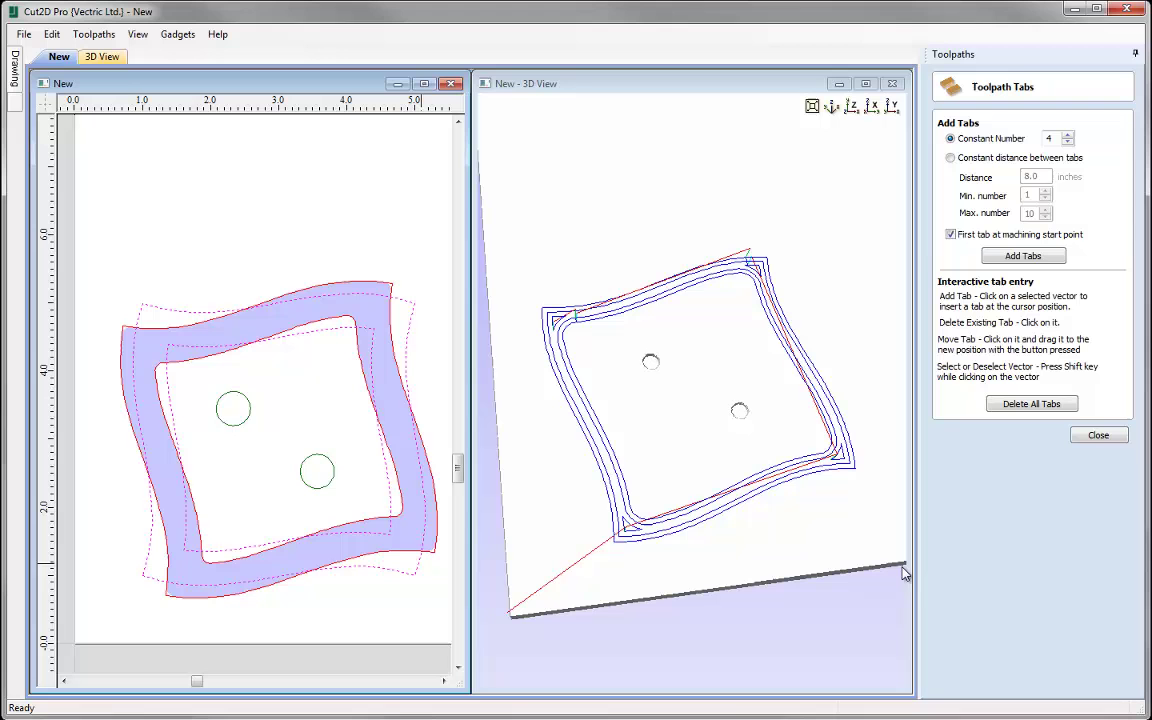
pyautogui.click(132, 366)
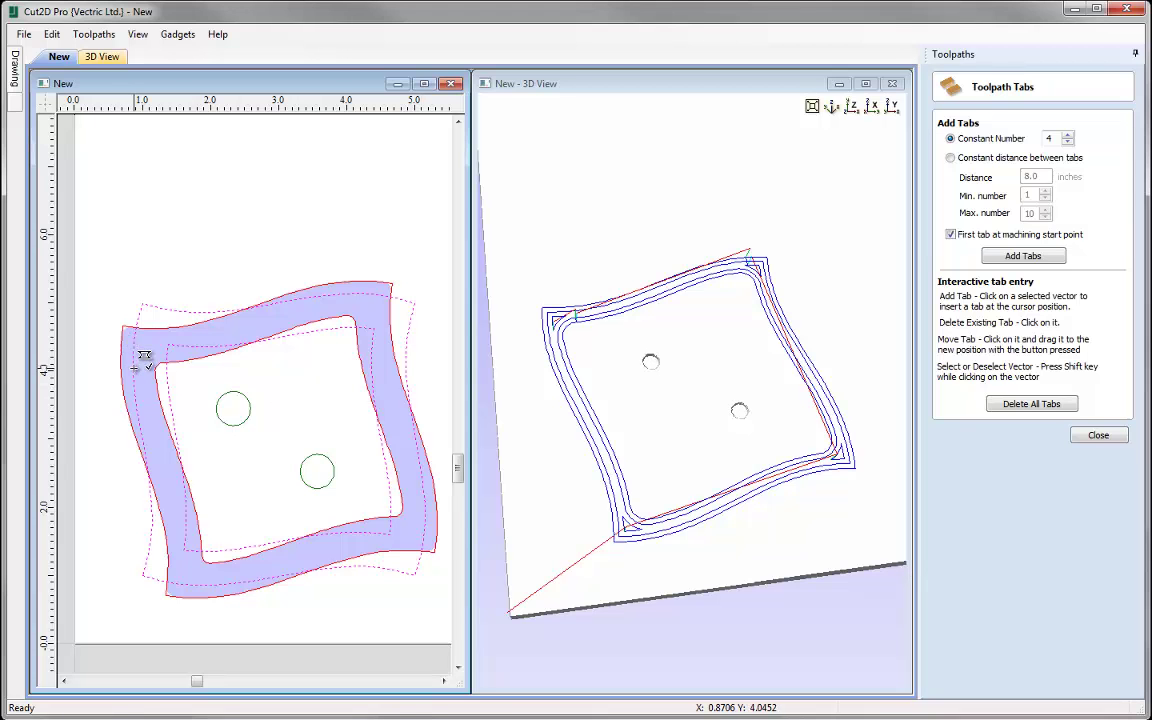
pyautogui.click(425, 509)
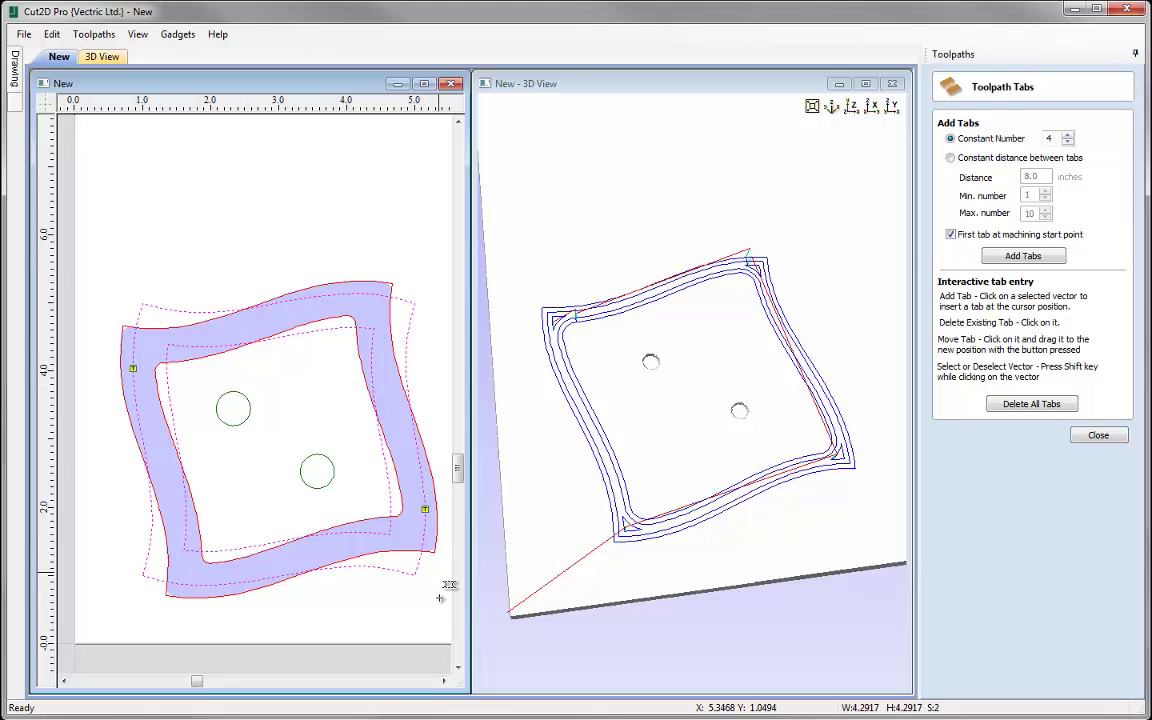
pyautogui.click(1100, 434)
pyautogui.scroll(-2, 1060, 590)
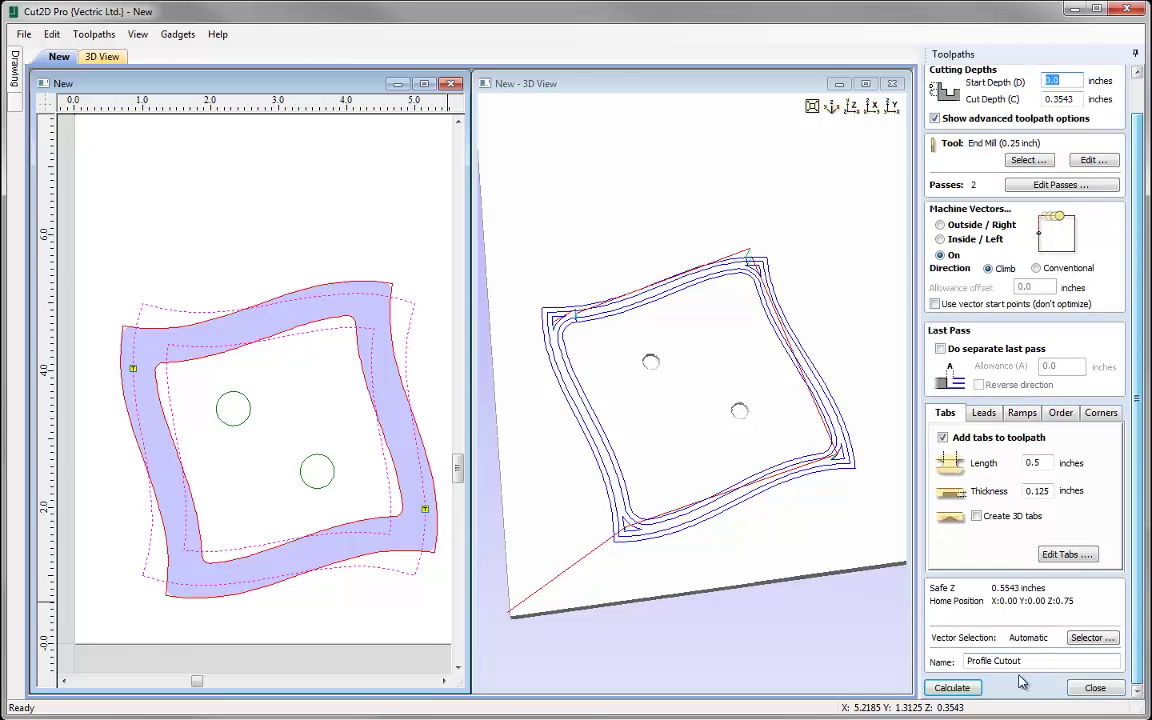
pyautogui.click(950, 688)
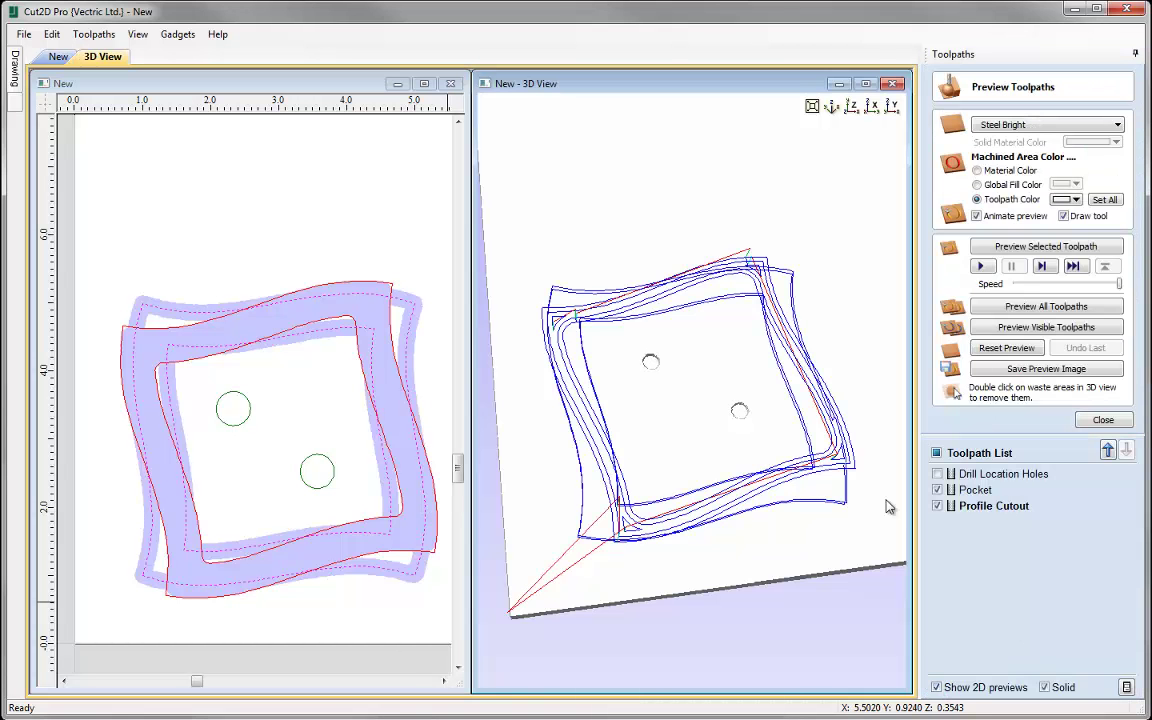
# Preview the Pocket toolpath in the 3D view and set its toolpath color to red.
pyautogui.click(975, 489)
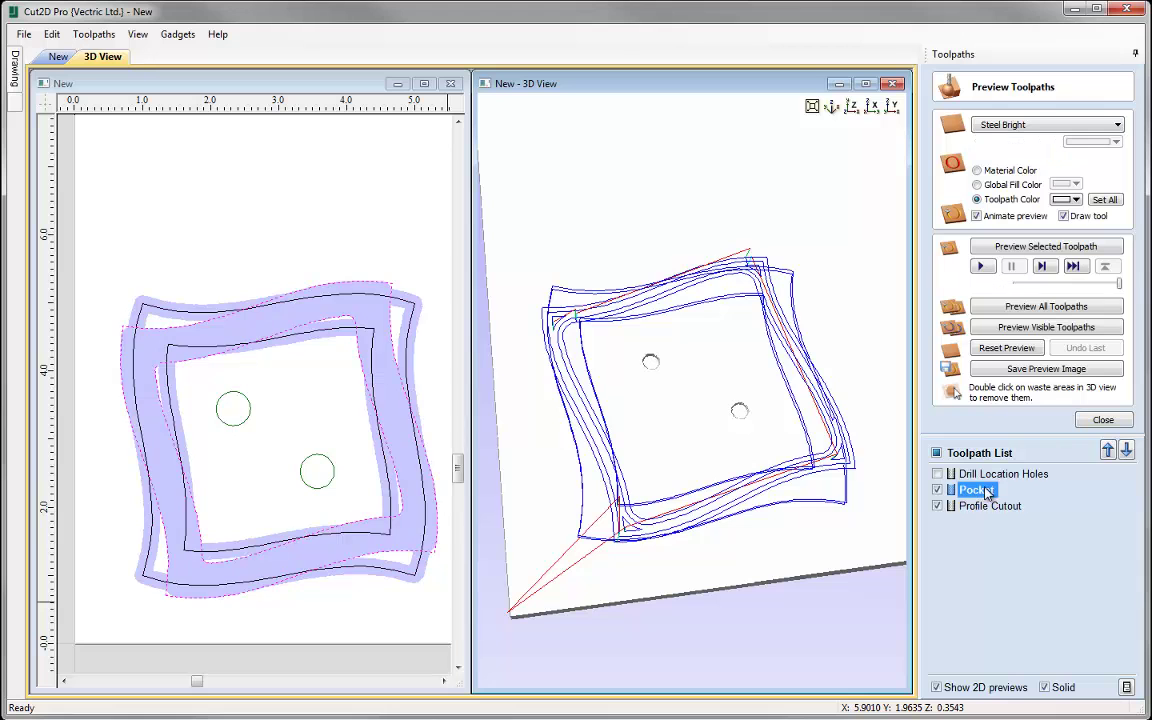
pyautogui.click(1035, 247)
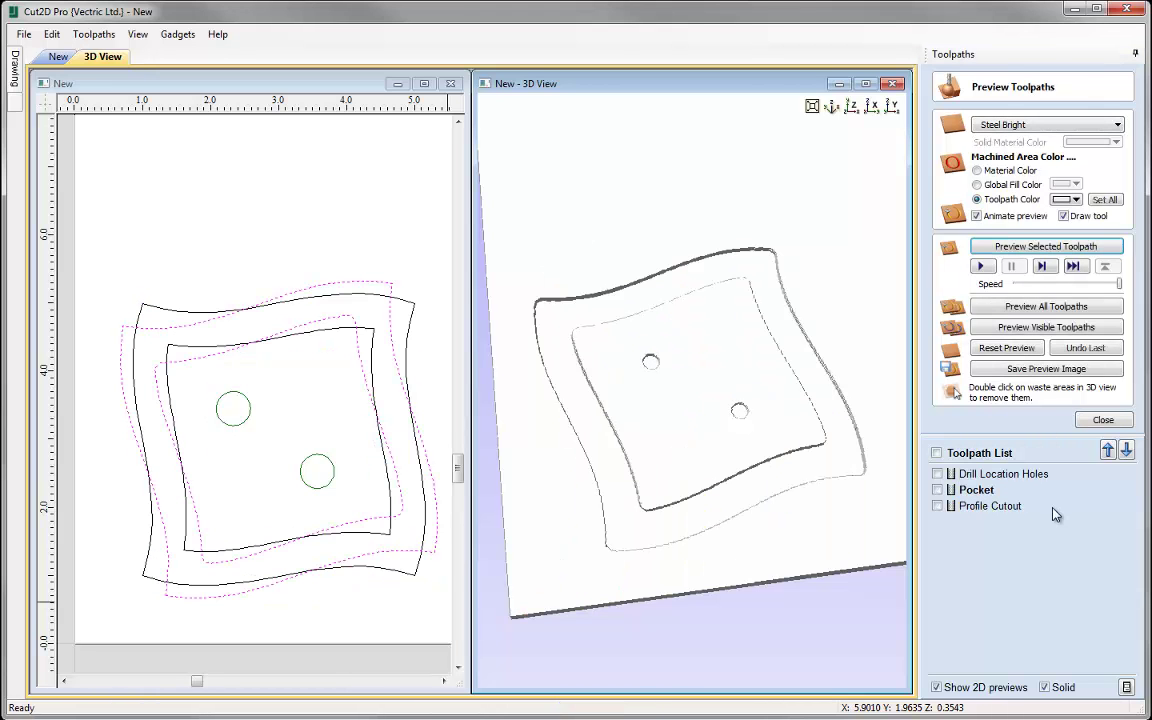
pyautogui.click(1068, 506)
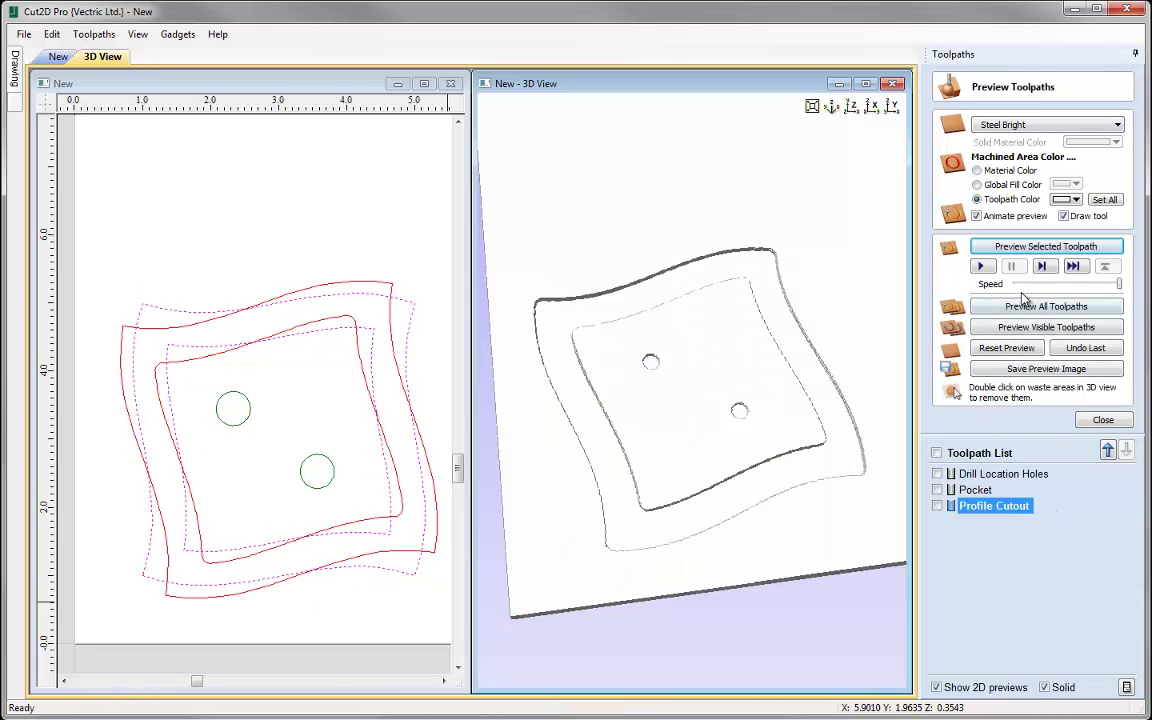
pyautogui.click(976, 490)
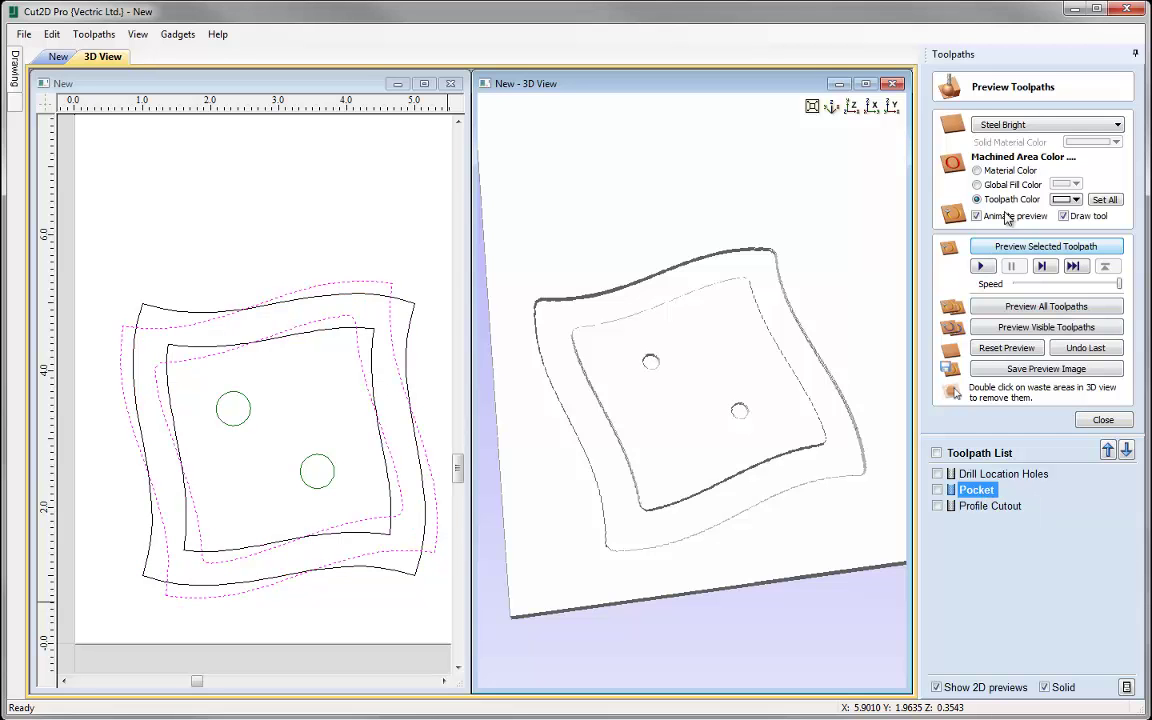
pyautogui.click(1065, 199)
pyautogui.click(932, 238)
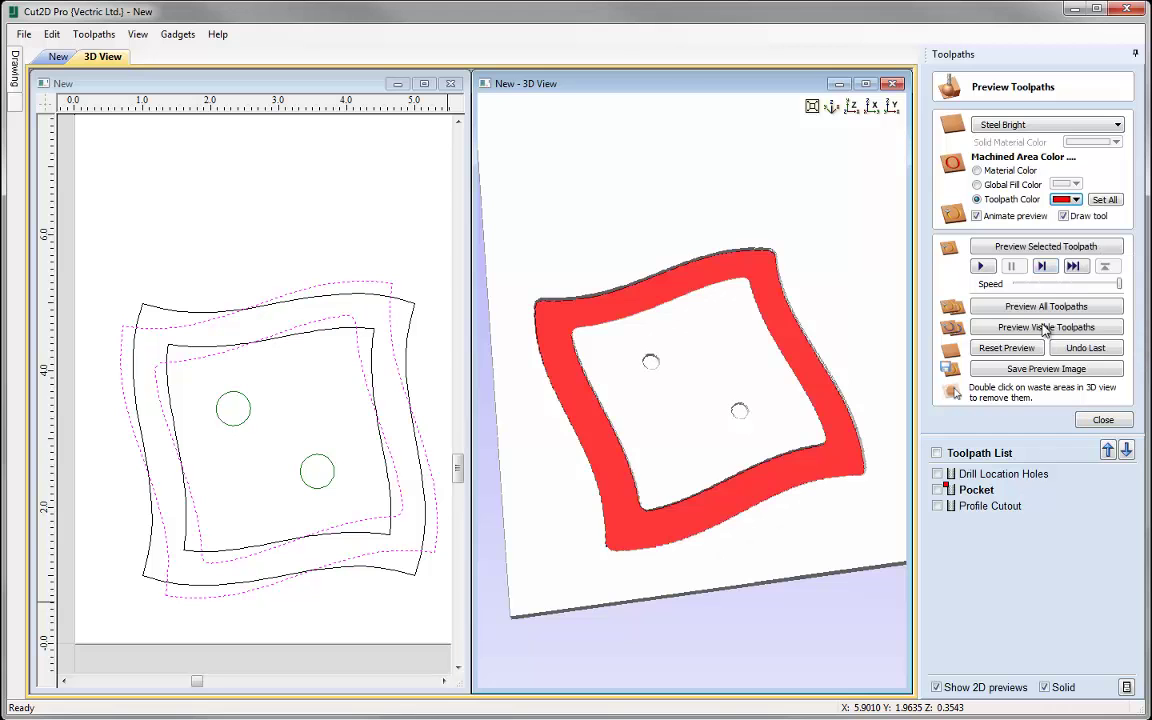
# Preview the Profile Cutout toolpath in 3D to inspect its tabs and cut against the pocket, and close the preview.
pyautogui.click(993, 506)
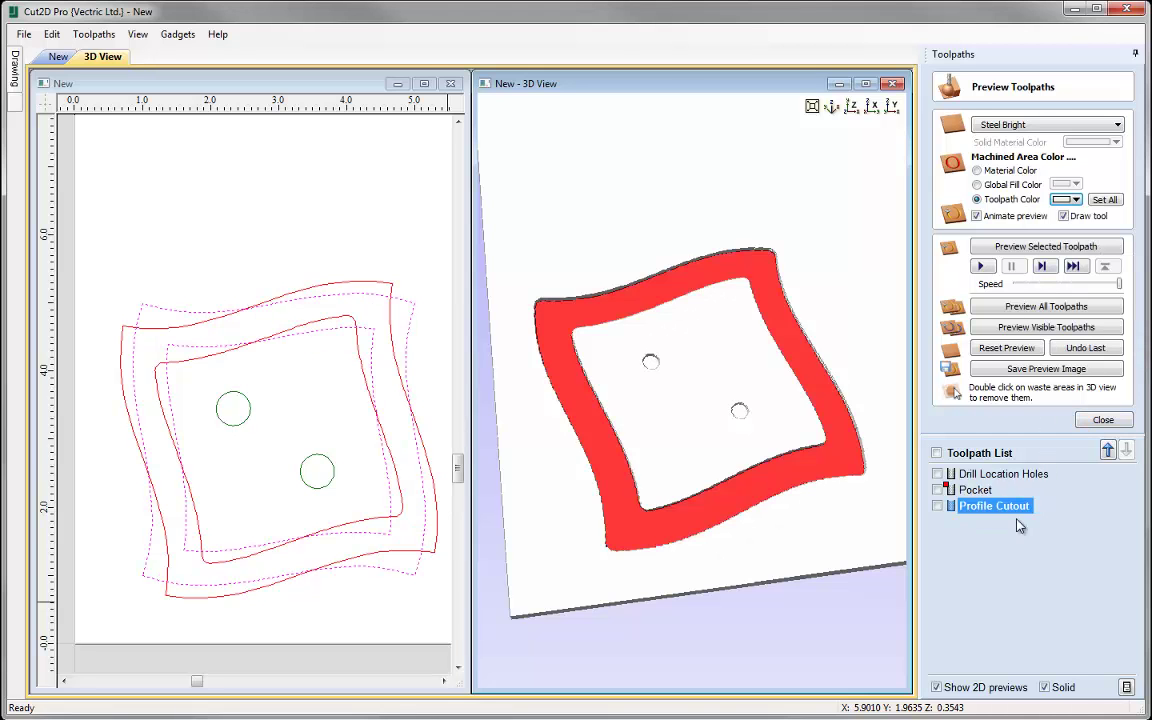
pyautogui.click(1001, 248)
pyautogui.moveTo(673, 444)
pyautogui.mouseDown()
pyautogui.moveTo(666, 514)
pyautogui.moveTo(674, 427)
pyautogui.moveTo(673, 443)
pyautogui.mouseUp()
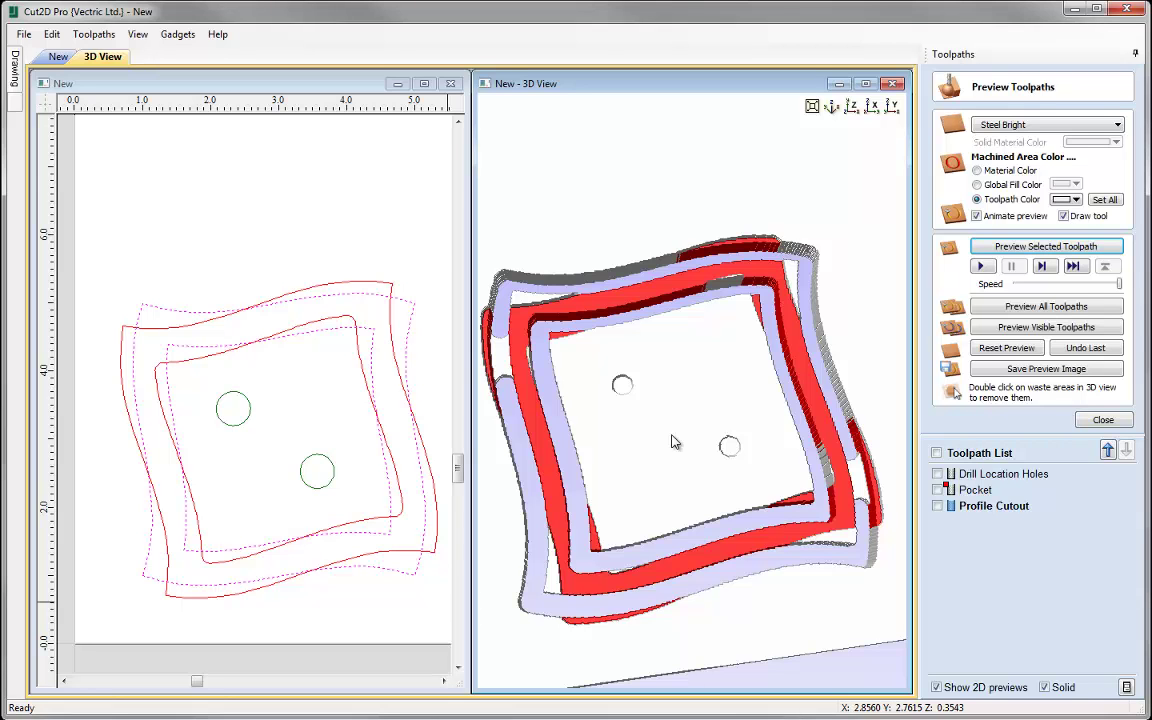
pyautogui.click(1103, 421)
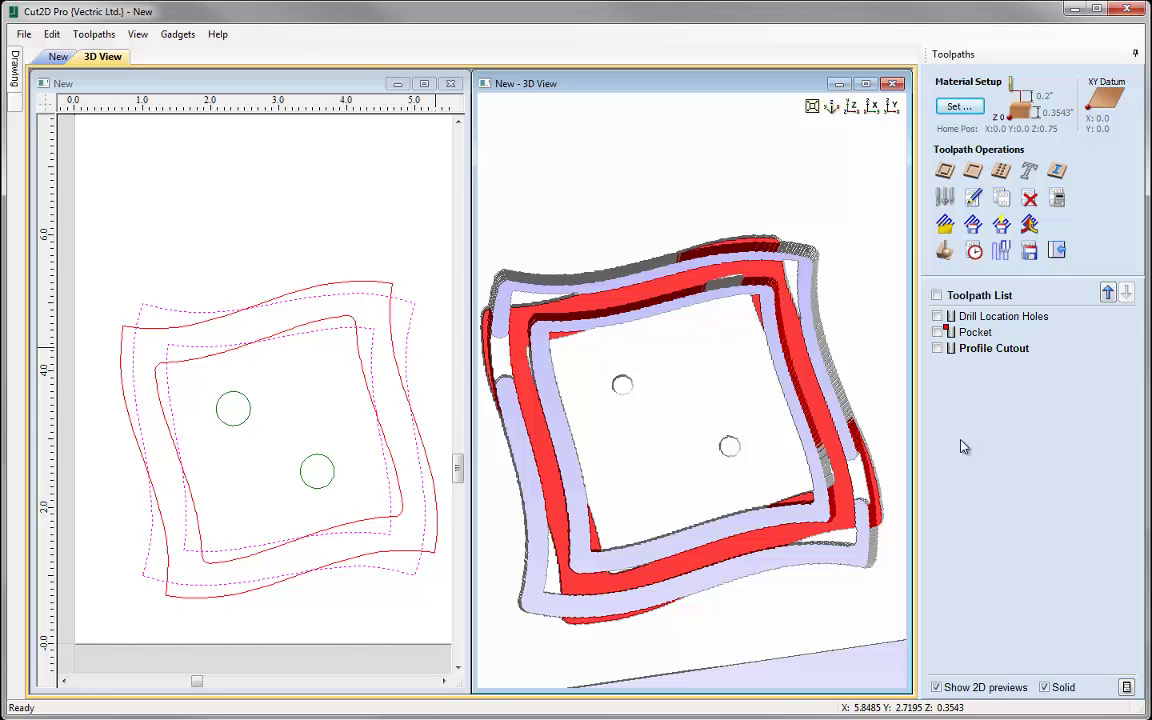
# Recalculate the Profile Cutout toolpath to machine Outside / Right of its vectors, and preview all toolpaths on a reset block.
pyautogui.doubleClick(976, 350)
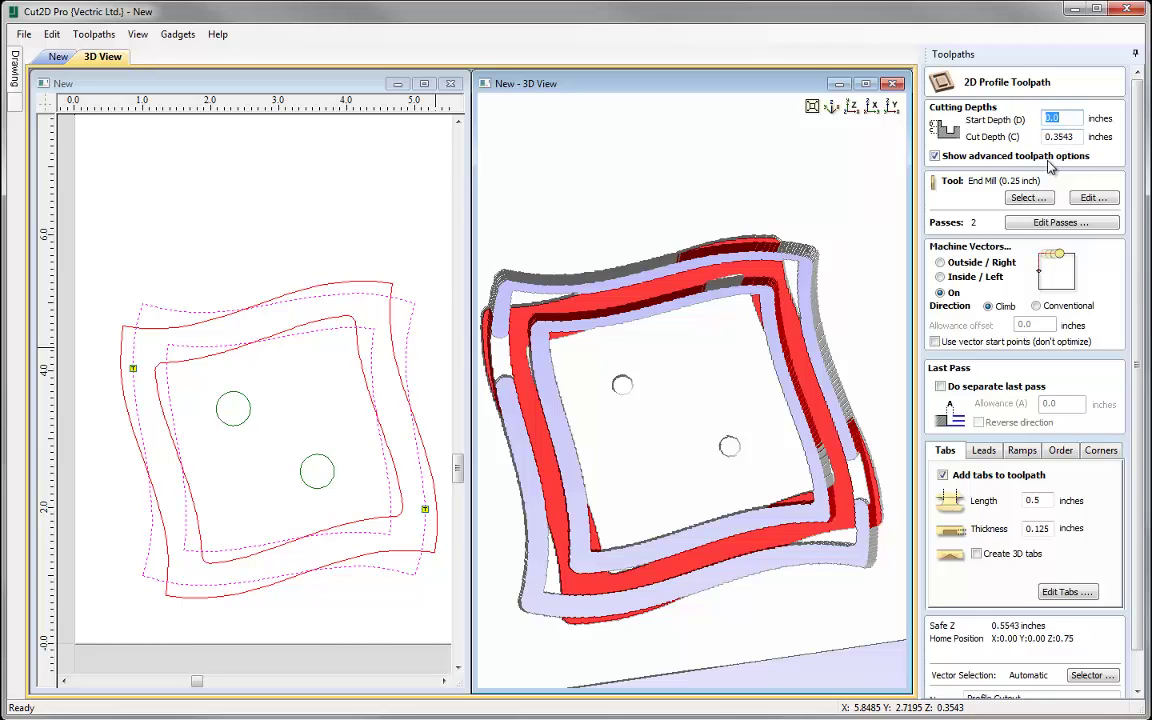
pyautogui.click(978, 262)
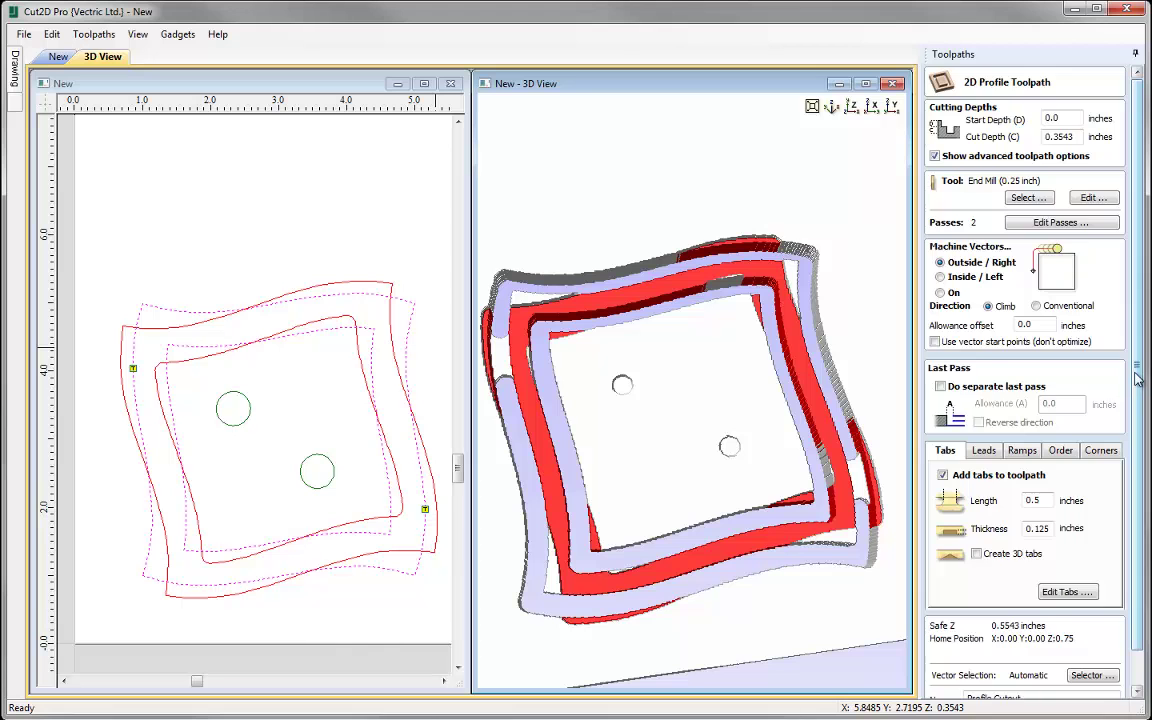
pyautogui.moveTo(1136, 386); pyautogui.dragTo(1136, 420)
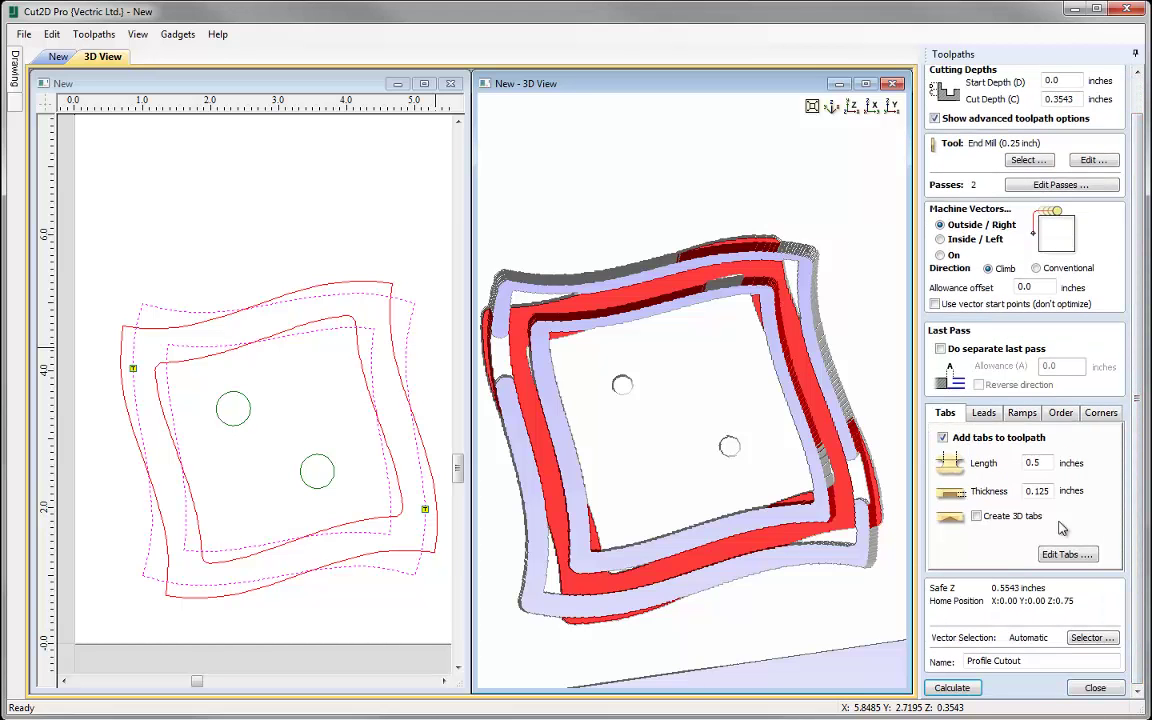
pyautogui.click(950, 688)
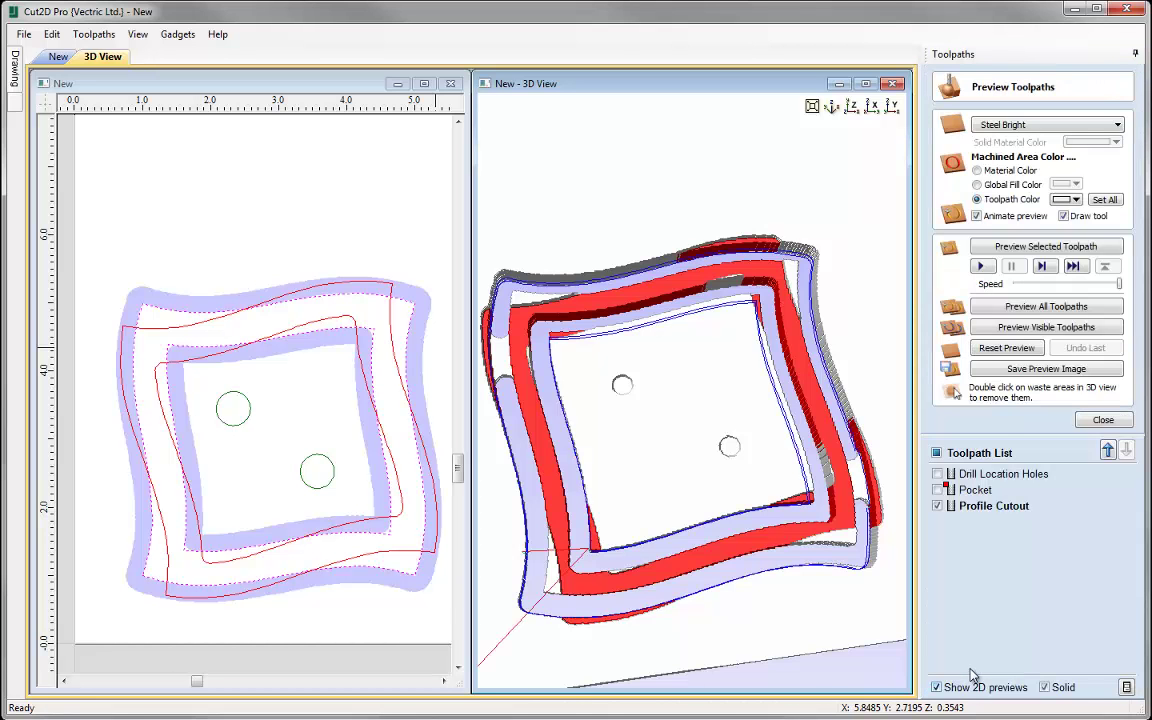
pyautogui.click(1007, 347)
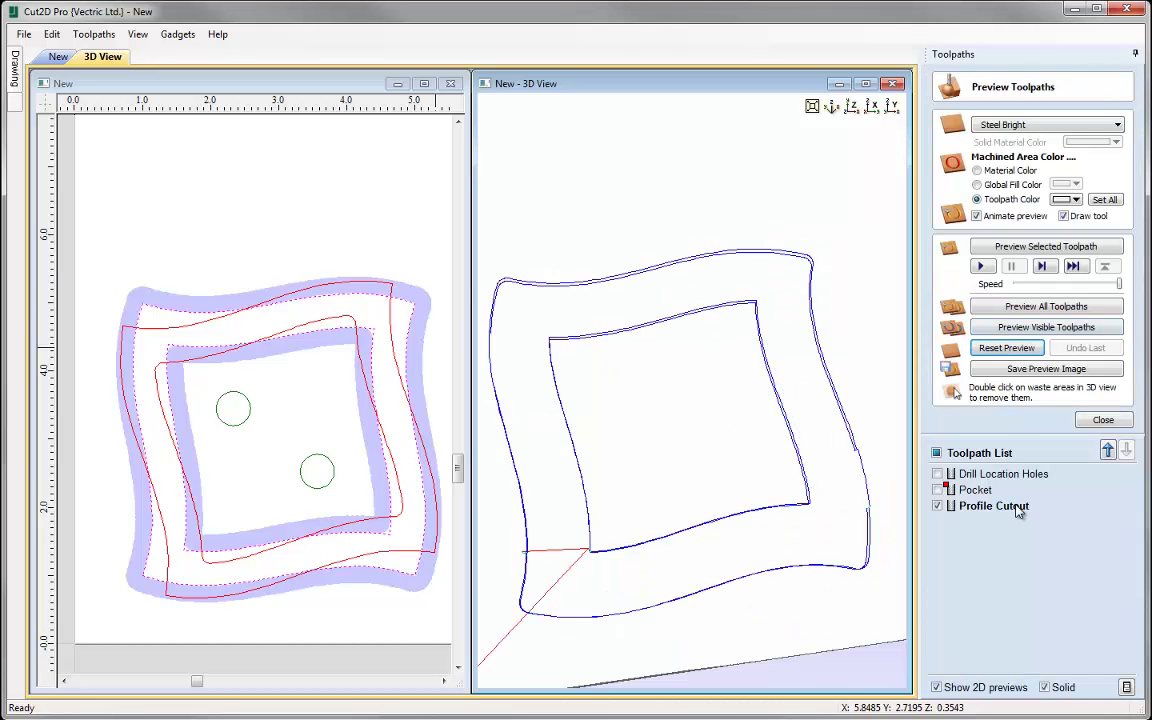
pyautogui.click(1024, 307)
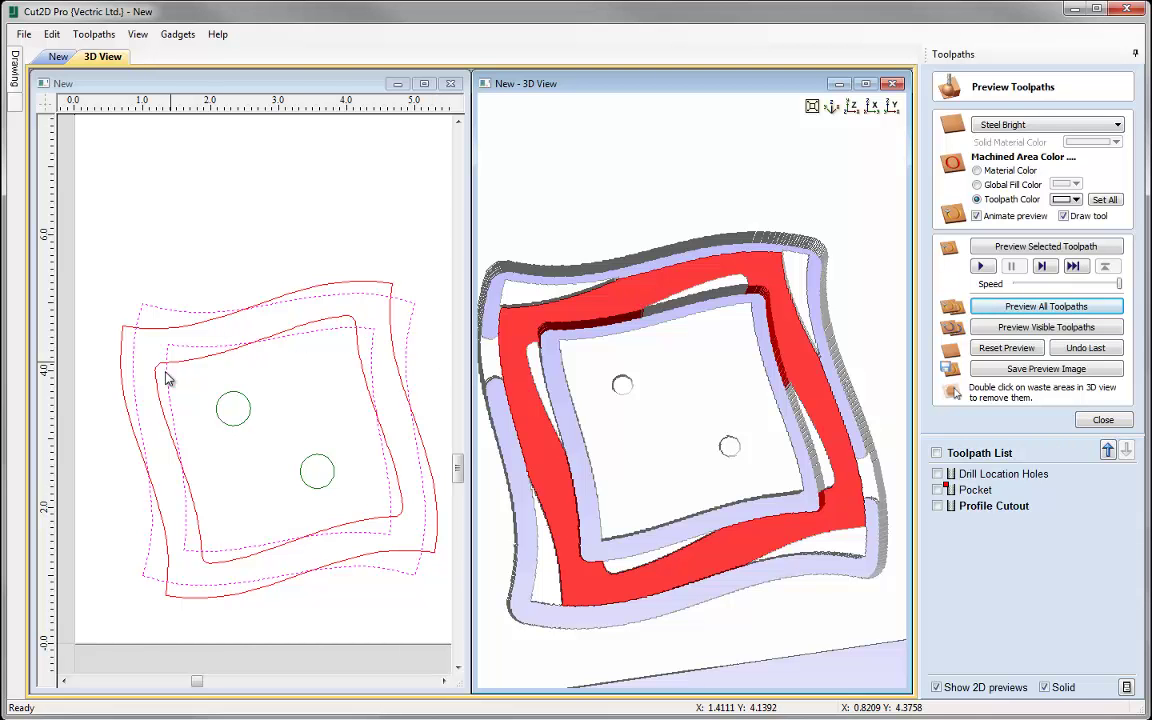
# Close the toolpath preview, return to the drawing tools, and maximize the 2D view with the whole job sheet shown.
pyautogui.moveTo(707, 467); pyautogui.dragTo(679, 459)
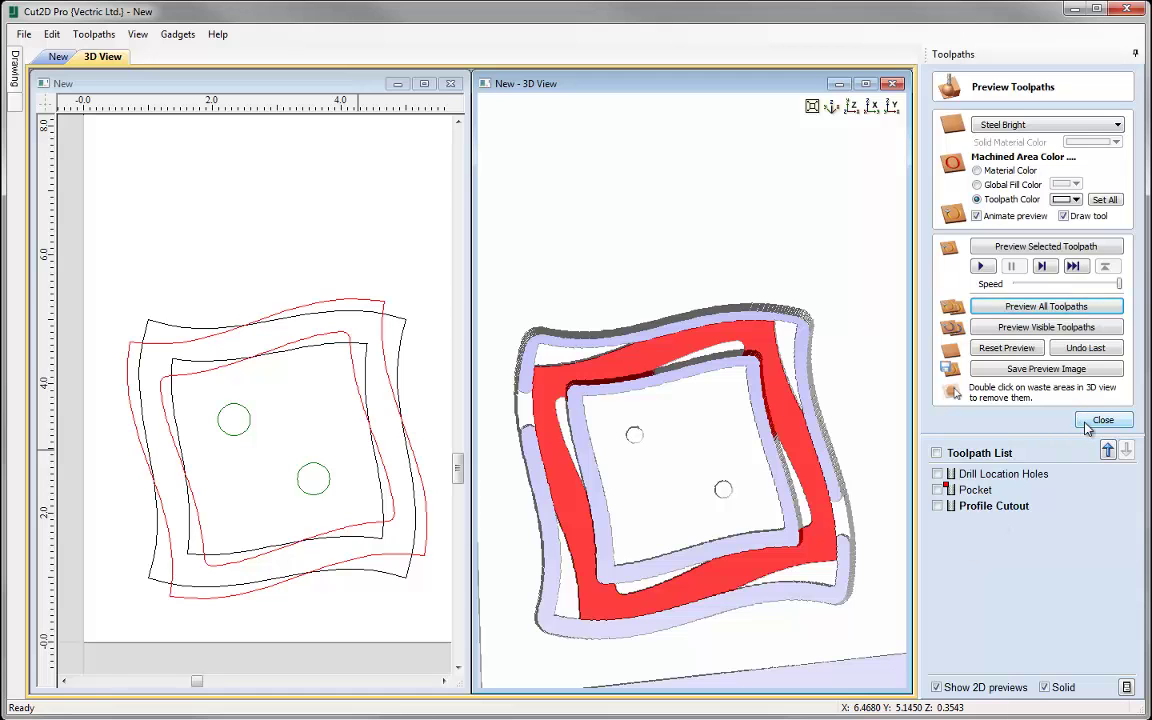
pyautogui.click(1090, 424)
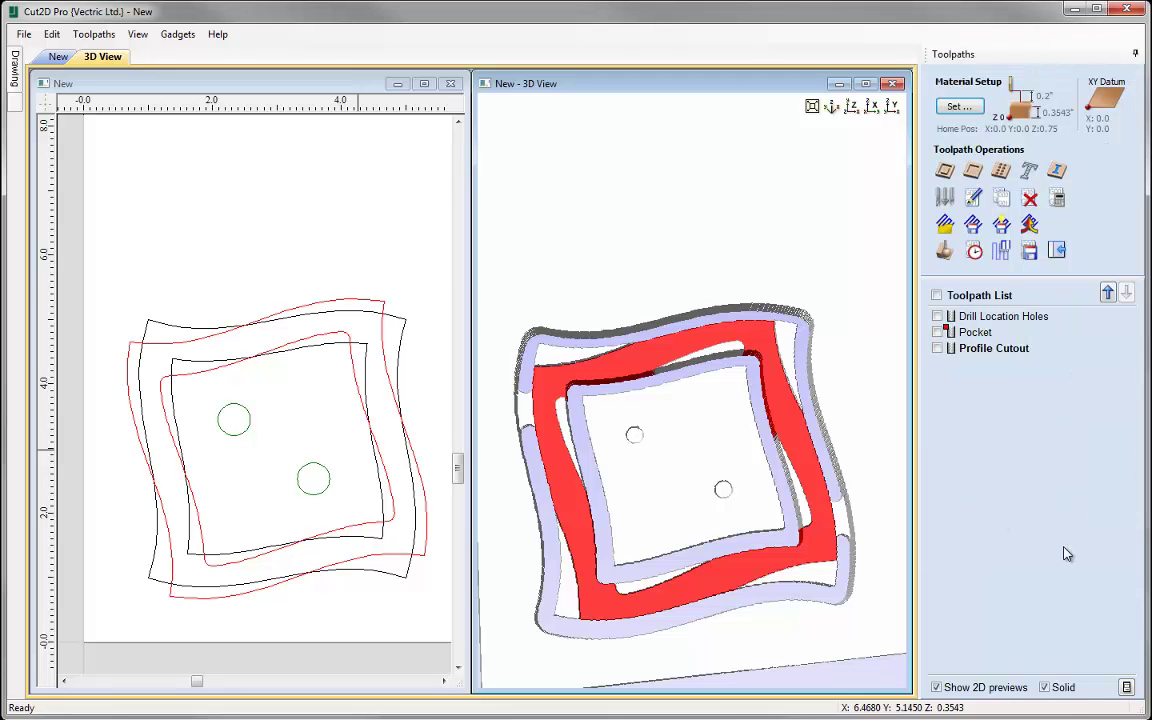
pyautogui.click(1059, 252)
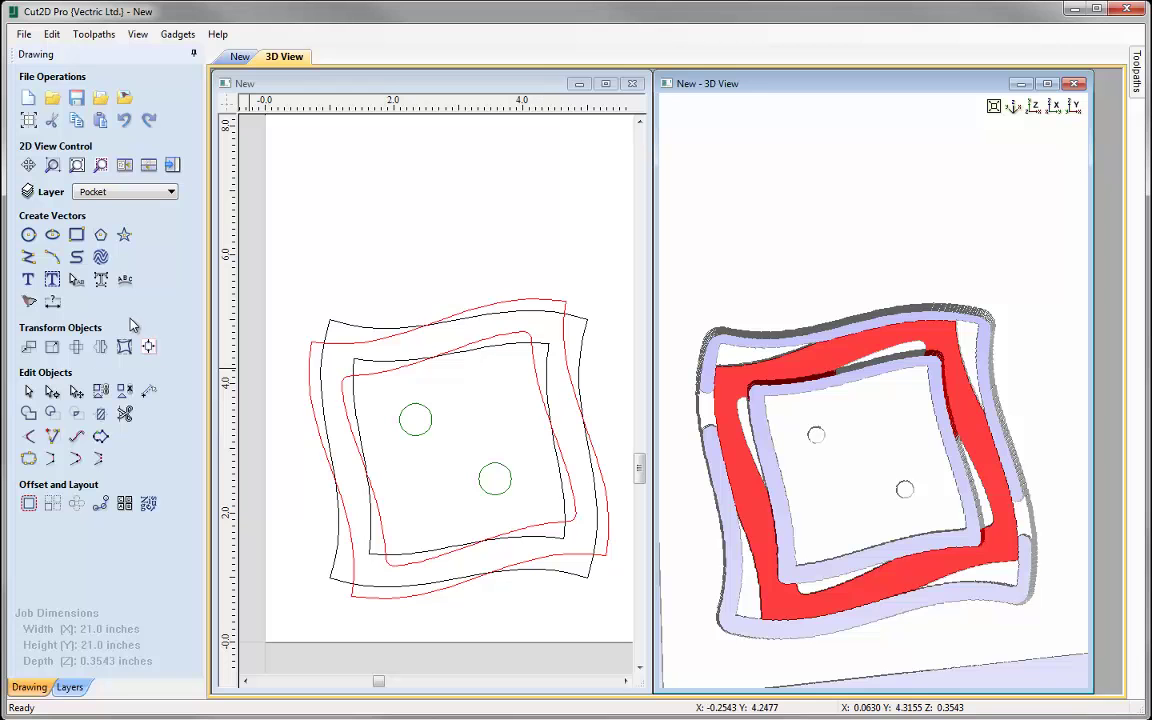
pyautogui.click(605, 85)
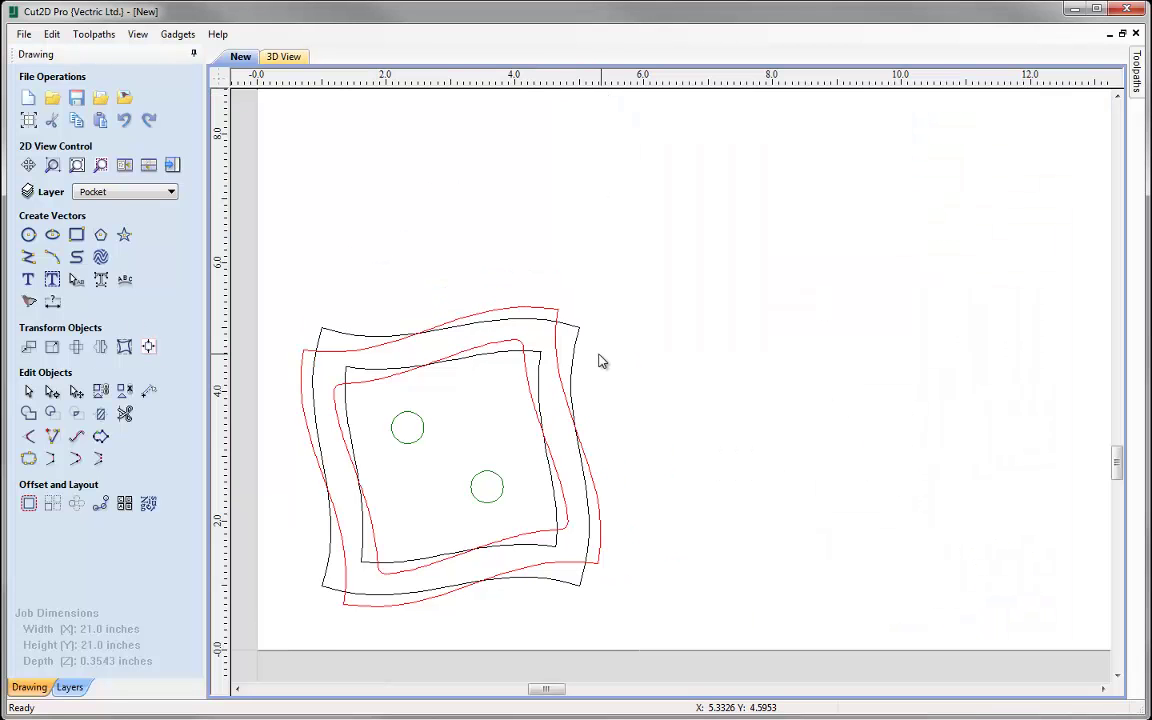
pyautogui.click(100, 165)
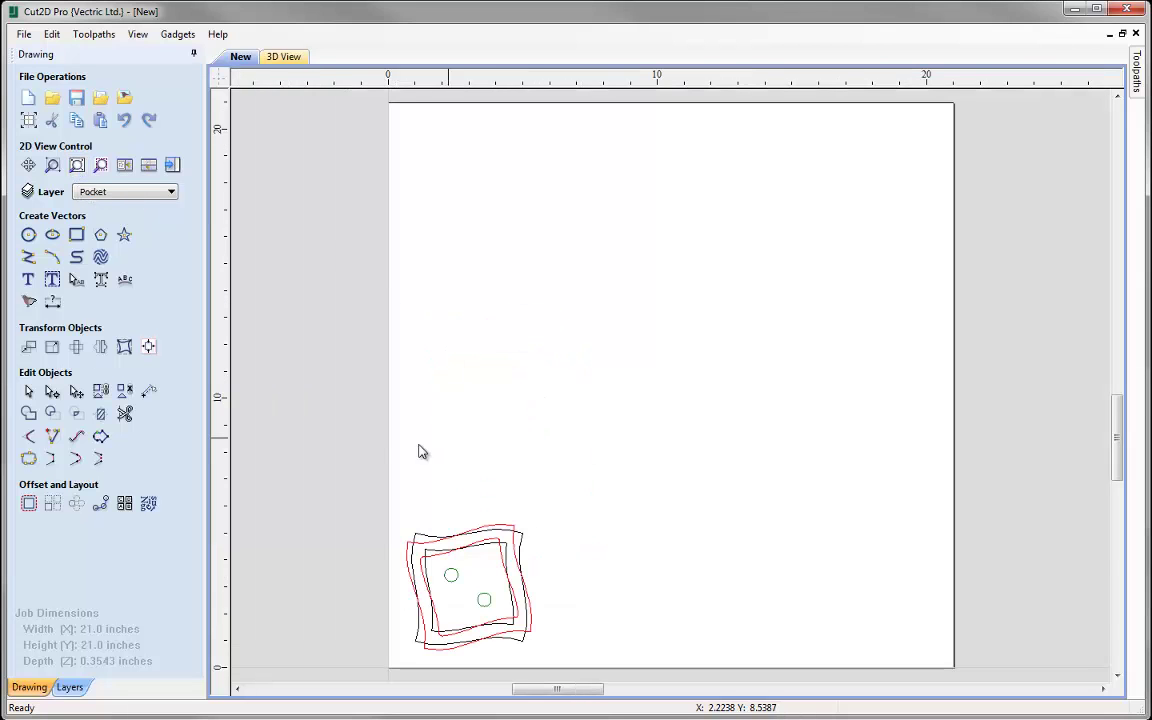
# Select all vectors of the tile design and set up an array copy with 4 rows and 4 columns.
pyautogui.moveTo(350, 453); pyautogui.dragTo(610, 677)
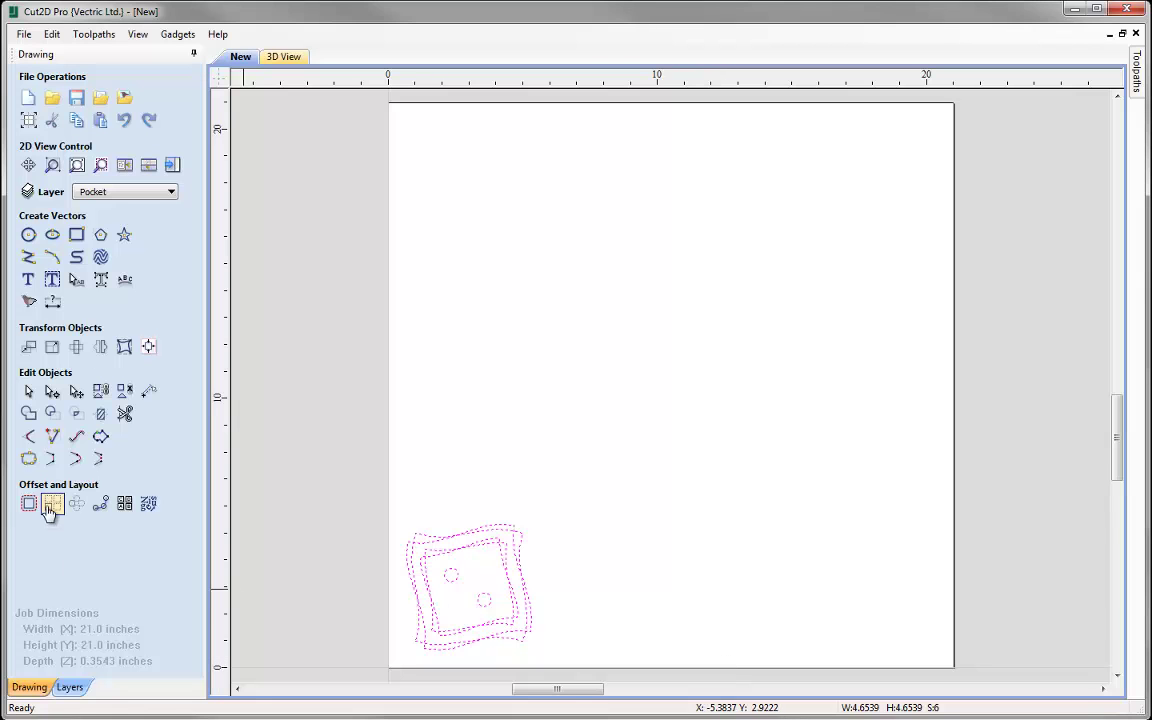
pyautogui.moveTo(350, 478); pyautogui.dragTo(609, 680)
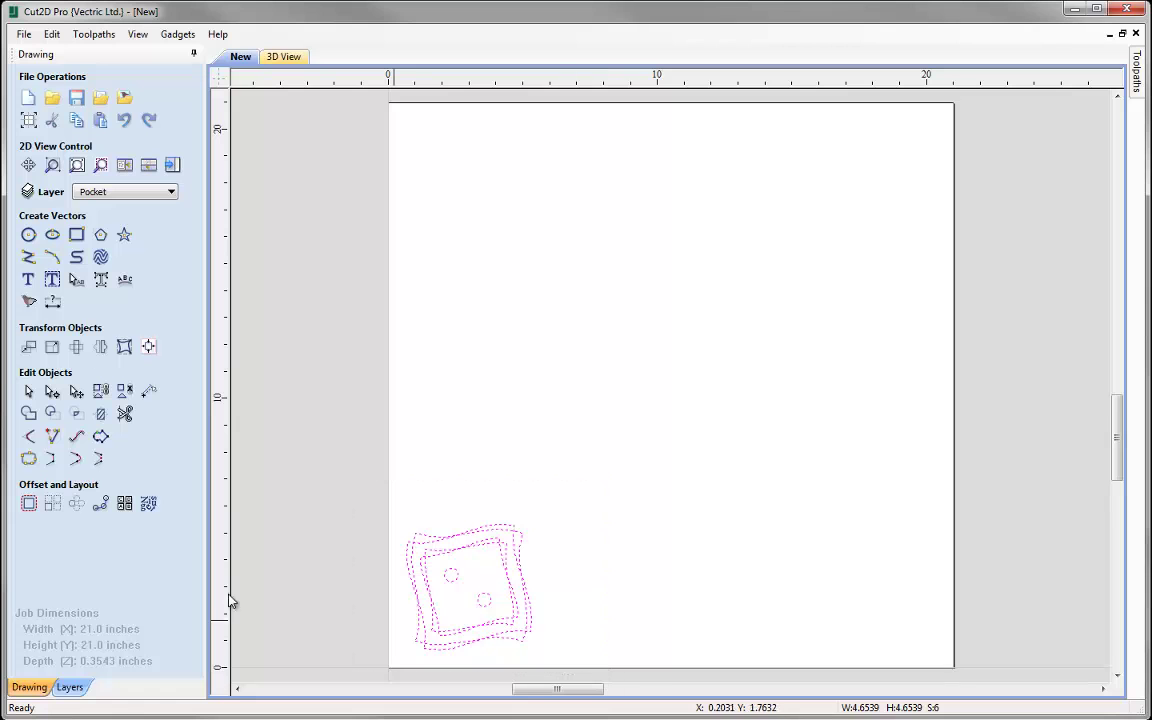
pyautogui.click(53, 505)
pyautogui.moveTo(129, 176); pyautogui.dragTo(117, 180)
pyautogui.write('4')
pyautogui.press('Tab')
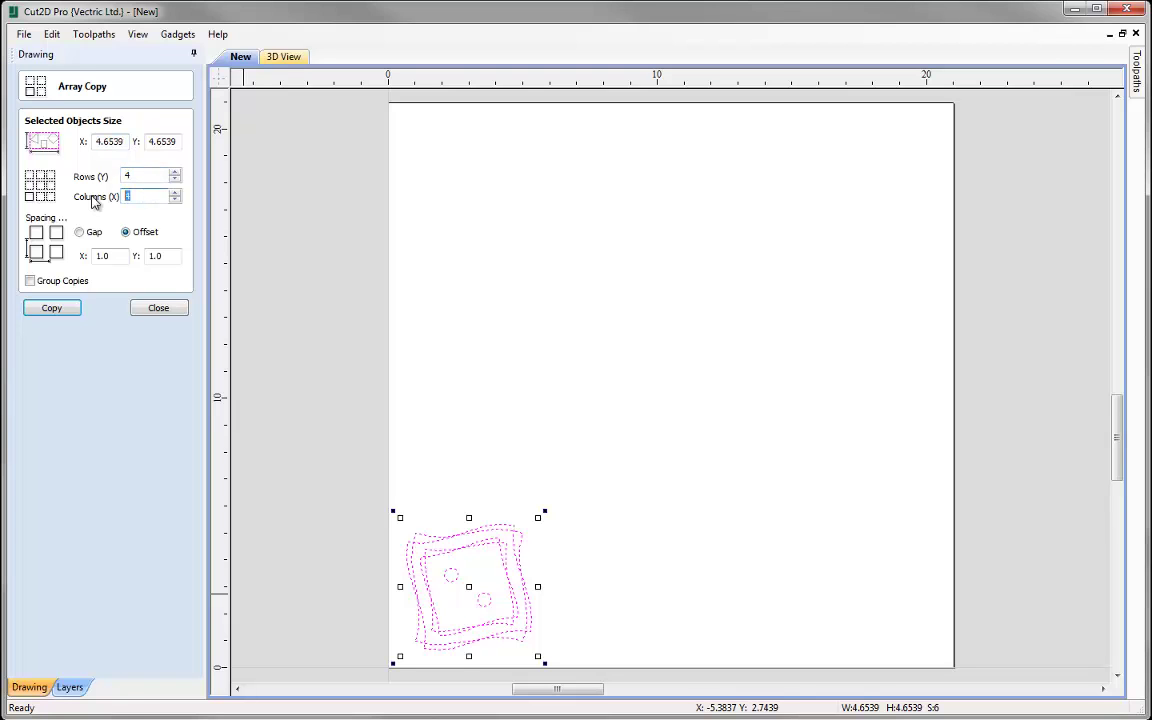
# Set the array spacing to an offset of 5 inches in X and Y, create the copies, and clear the selection.
pyautogui.click(125, 232)
pyautogui.moveTo(126, 256); pyautogui.dragTo(98, 257)
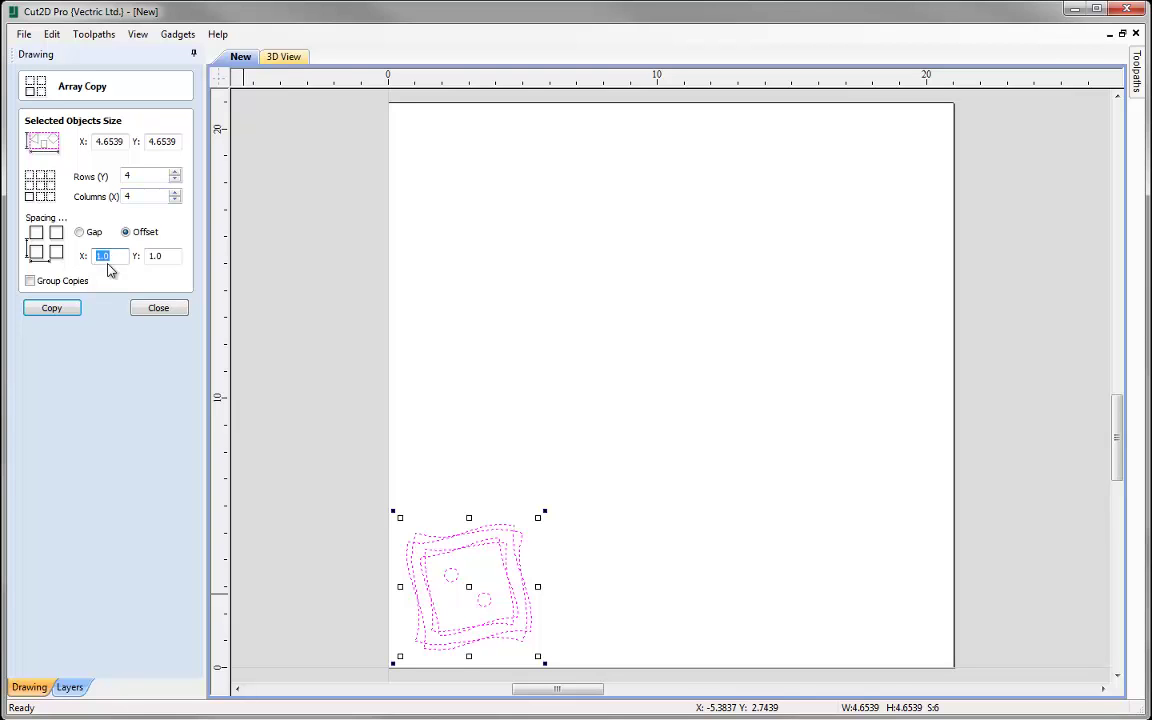
pyautogui.write('5')
pyautogui.doubleClick(168, 257)
pyautogui.write('5')
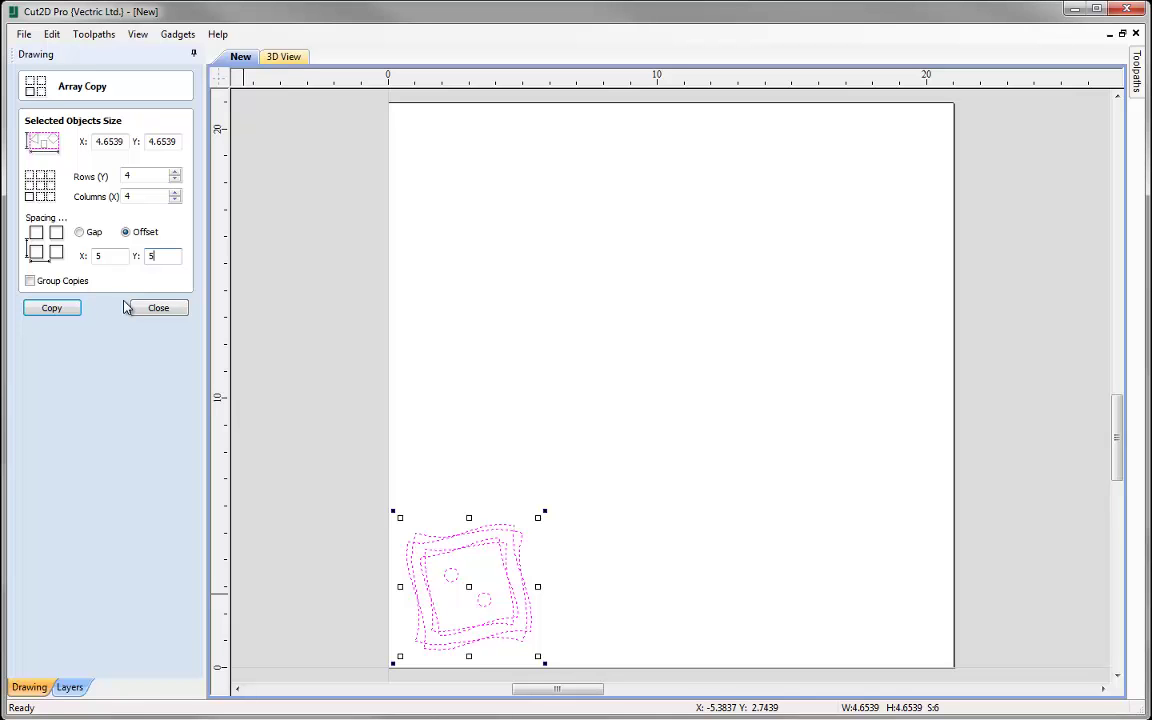
pyautogui.click(72, 311)
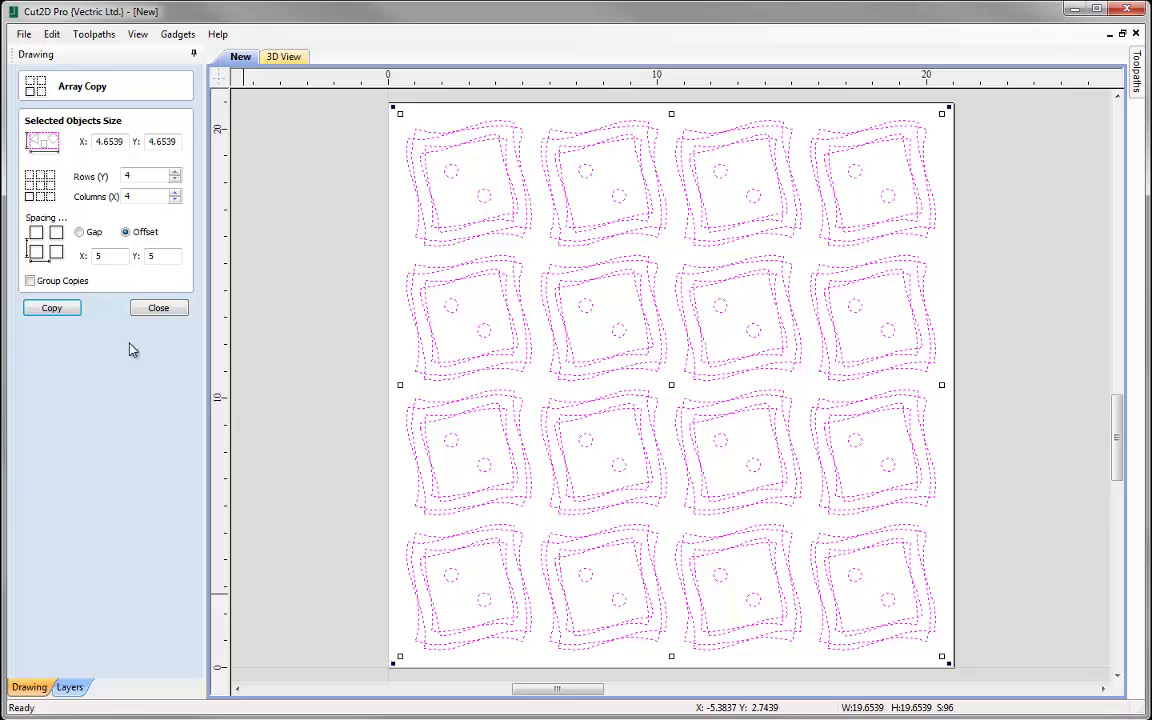
pyautogui.click(158, 310)
pyautogui.click(295, 370)
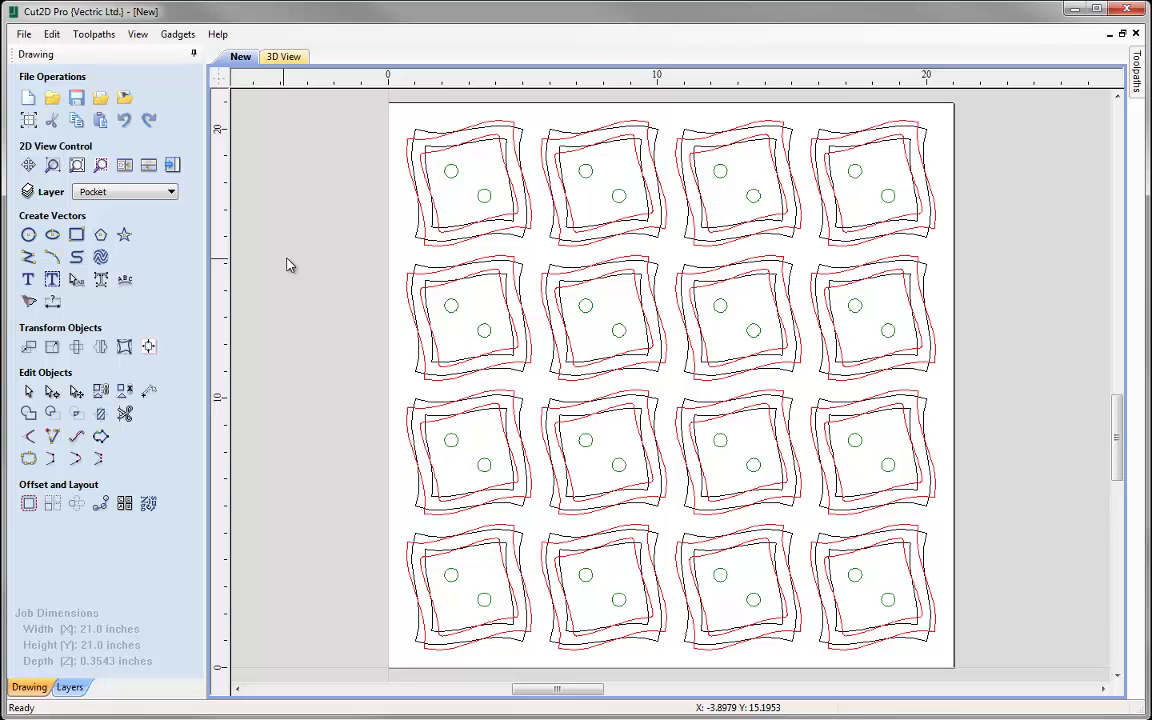
pyautogui.click(424, 148)
pyautogui.click(427, 147)
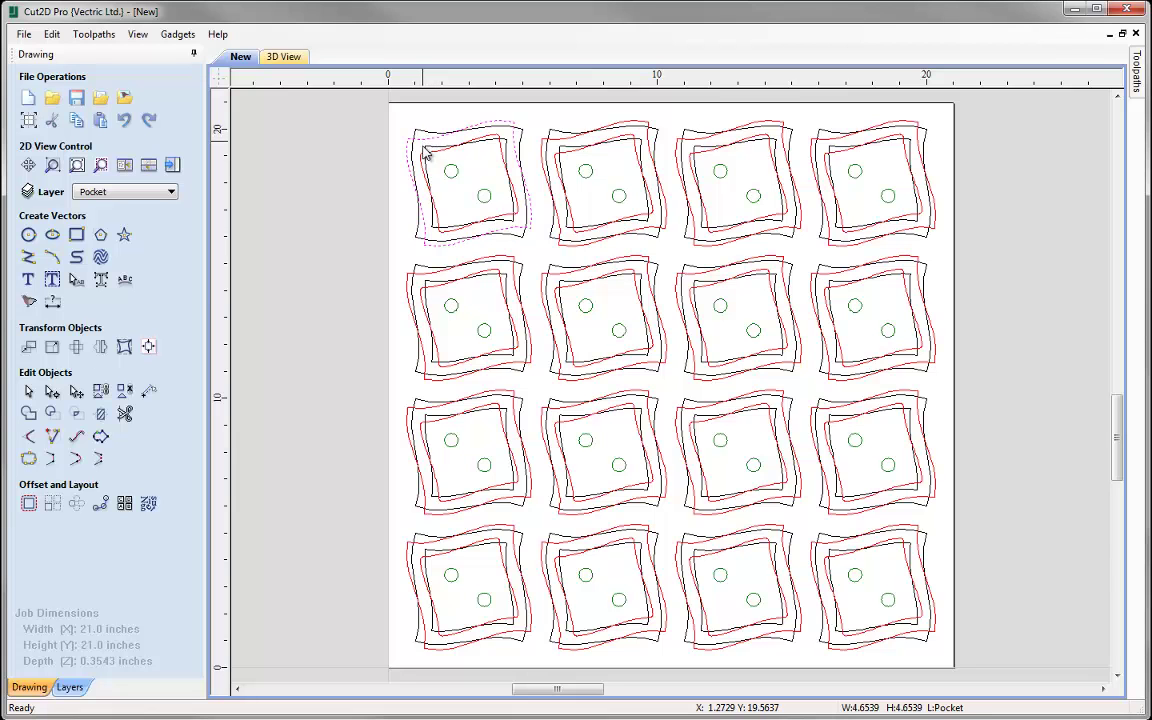
pyautogui.click(472, 173)
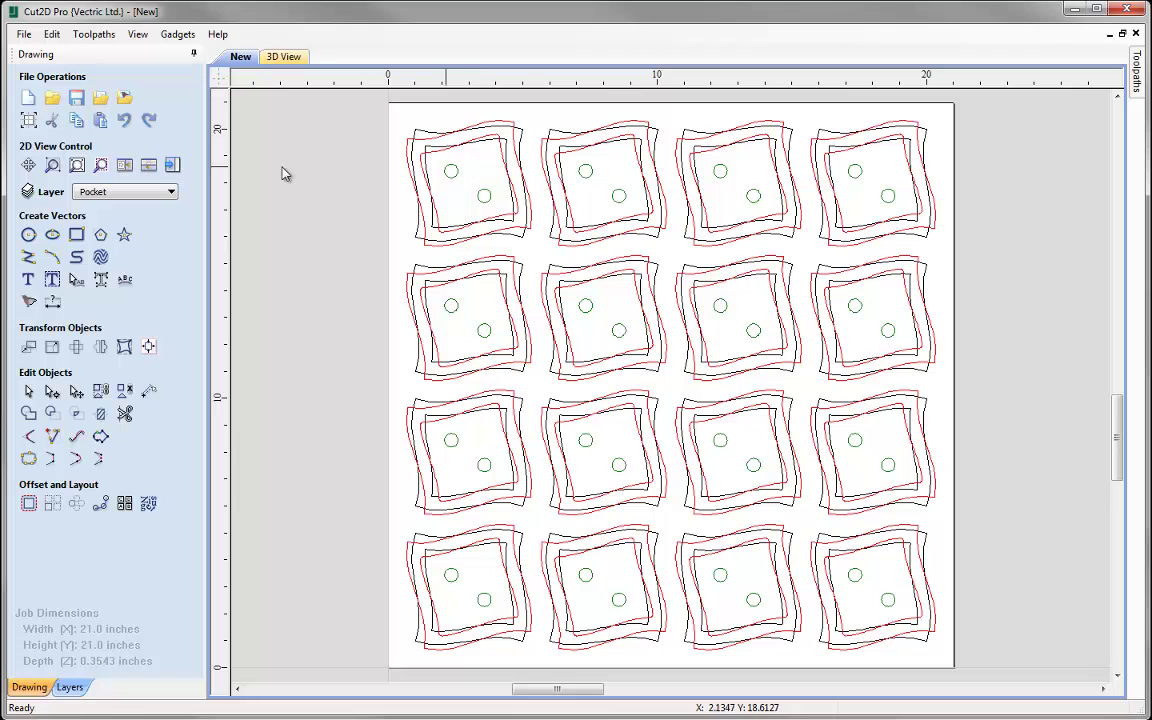
# Recalculate all toolpaths for the arrayed tile vectors.
pyautogui.click(173, 166)
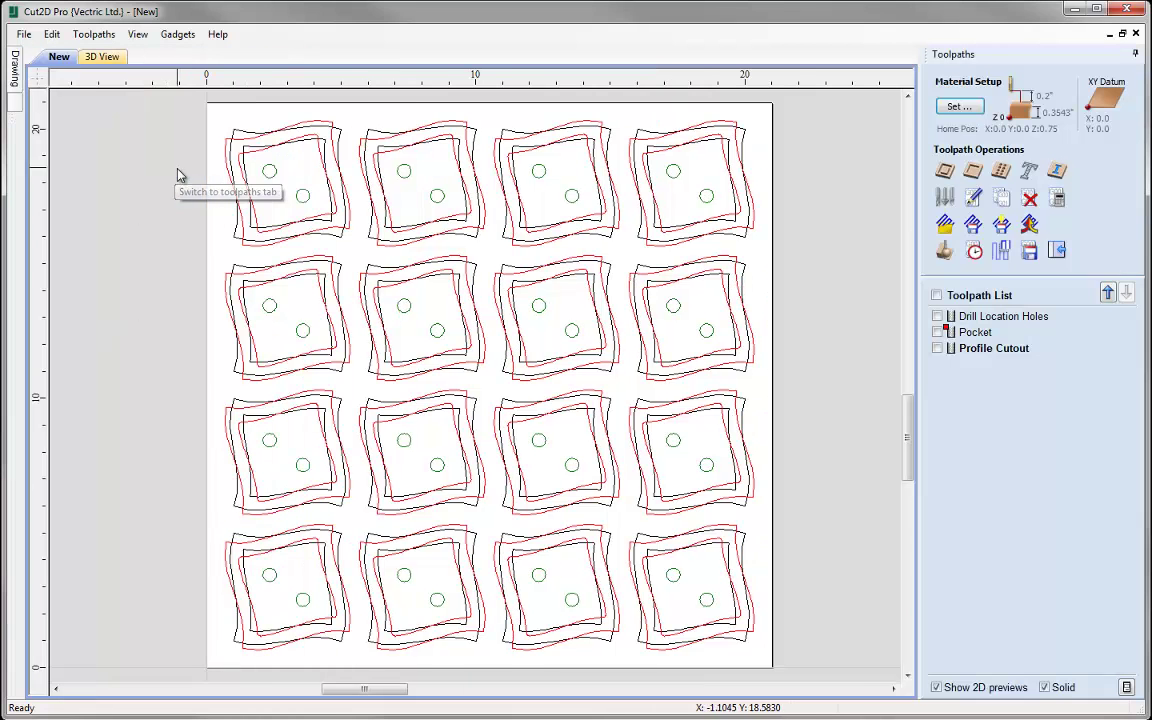
pyautogui.click(1059, 200)
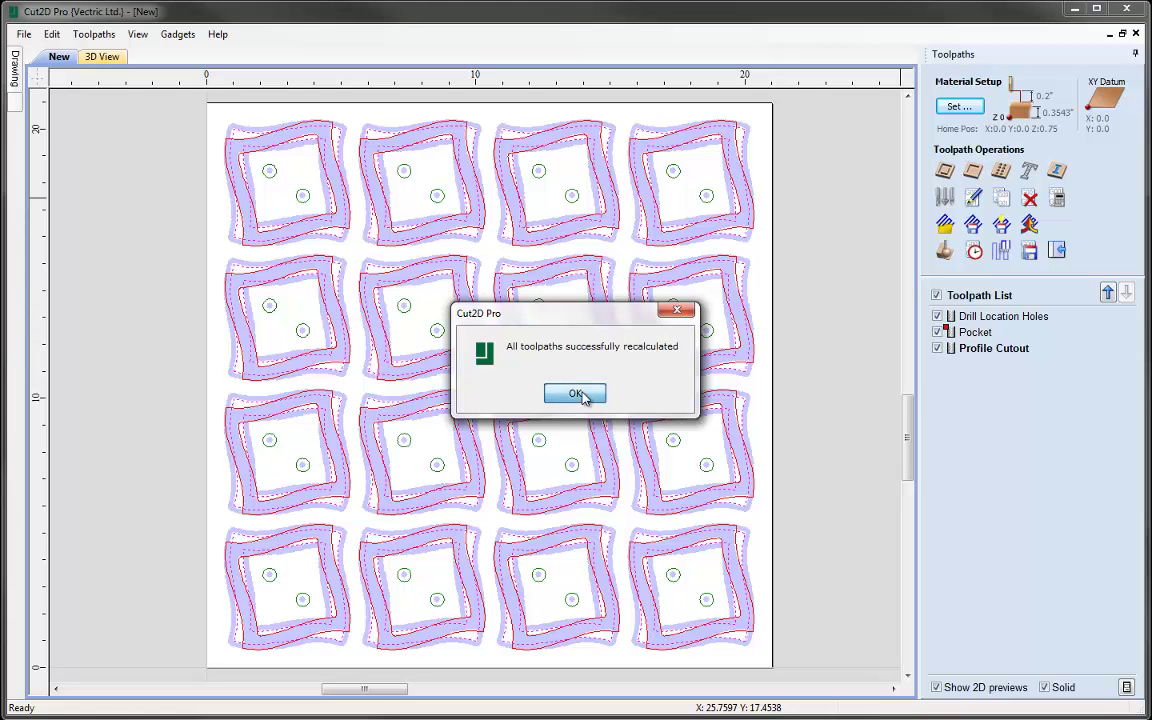
pyautogui.click(575, 394)
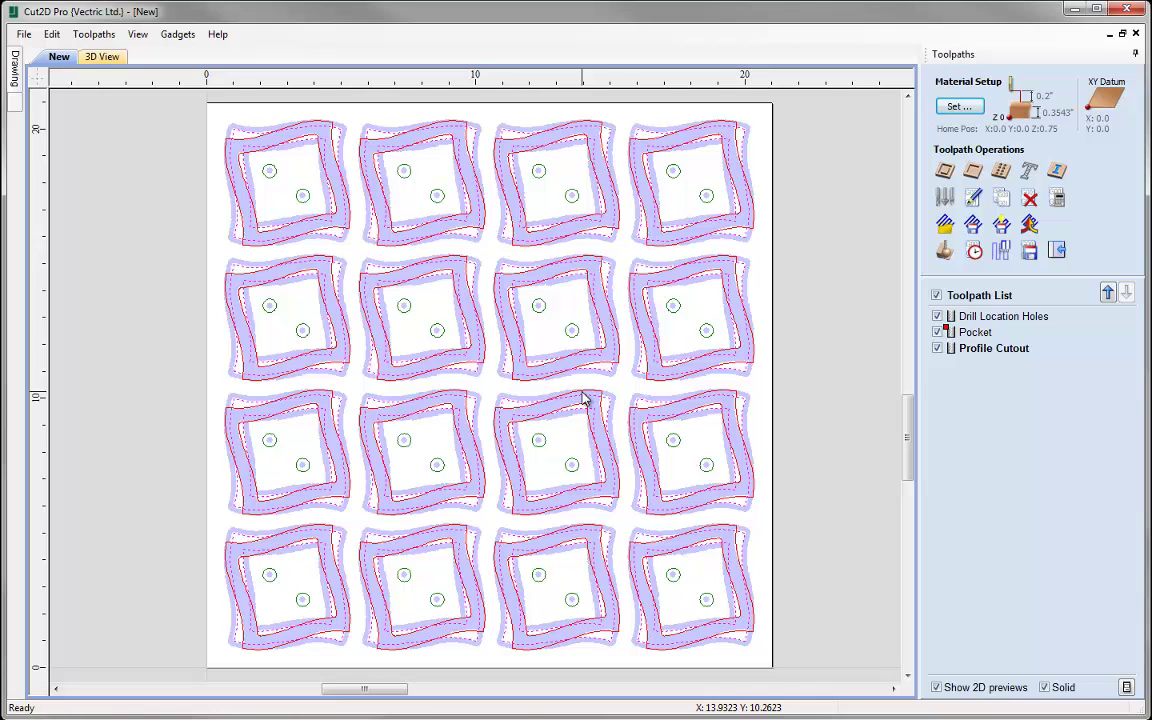
# Preview all toolpaths on a reset block in the isometric 3D view, inspect the machined tiles, and close the preview.
pyautogui.click(102, 57)
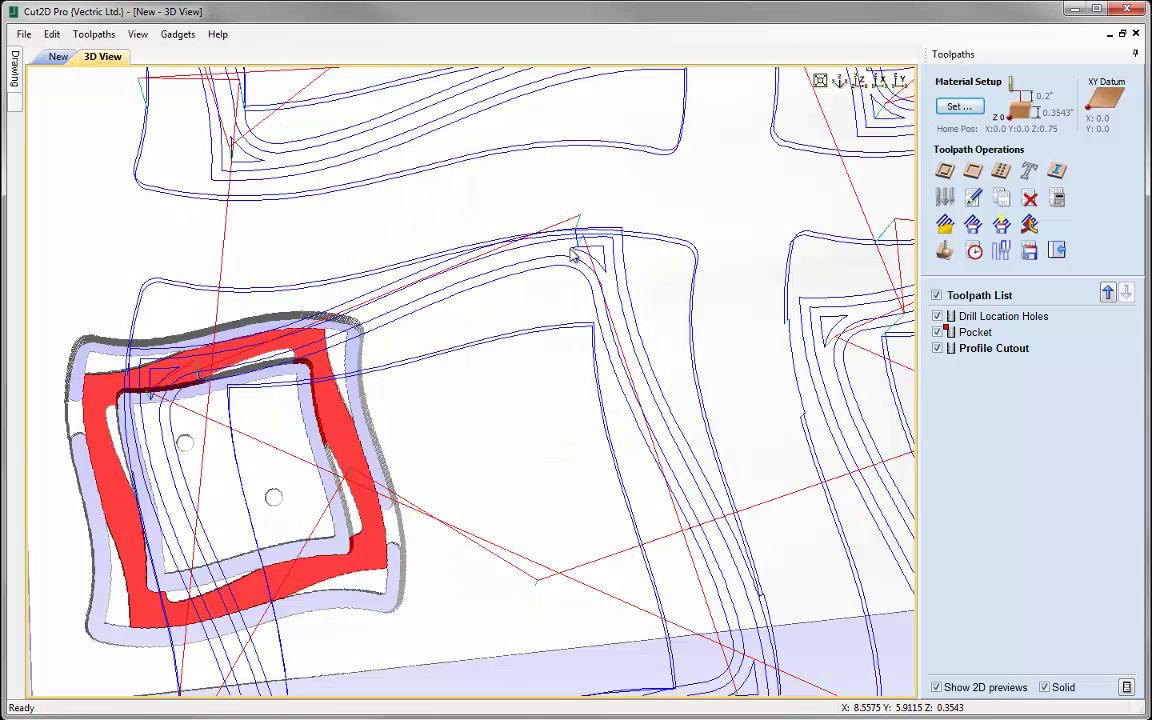
pyautogui.click(860, 80)
pyautogui.click(840, 80)
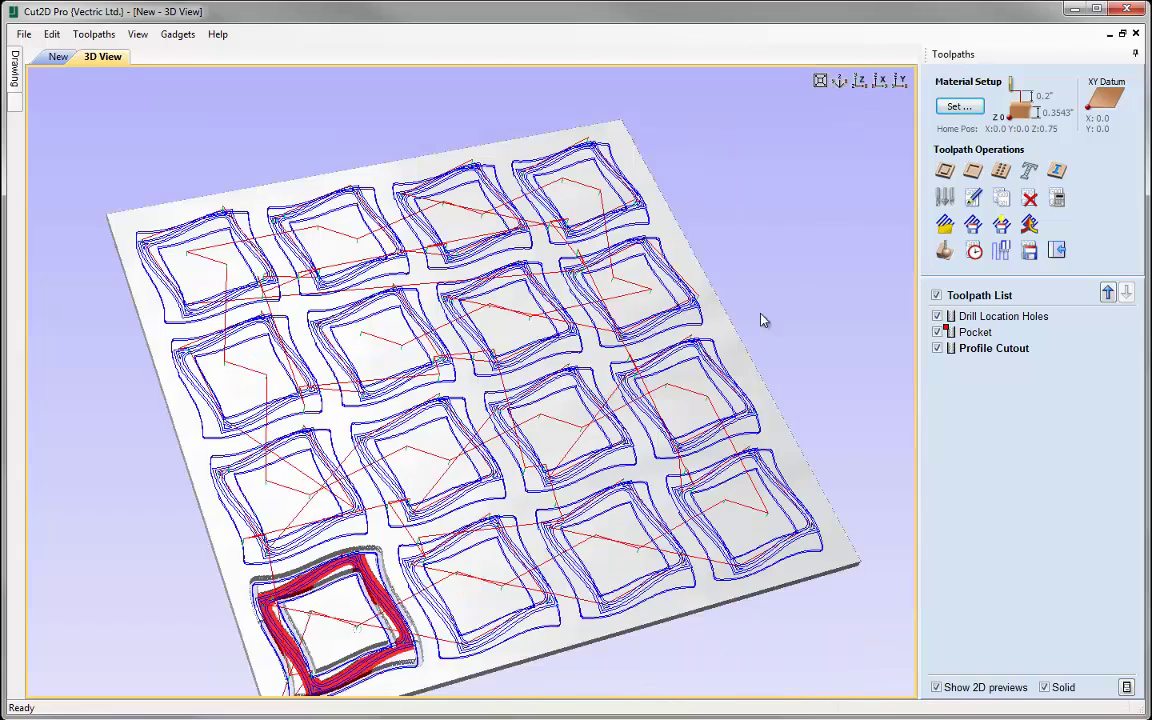
pyautogui.moveTo(656, 288); pyautogui.dragTo(913, 226)
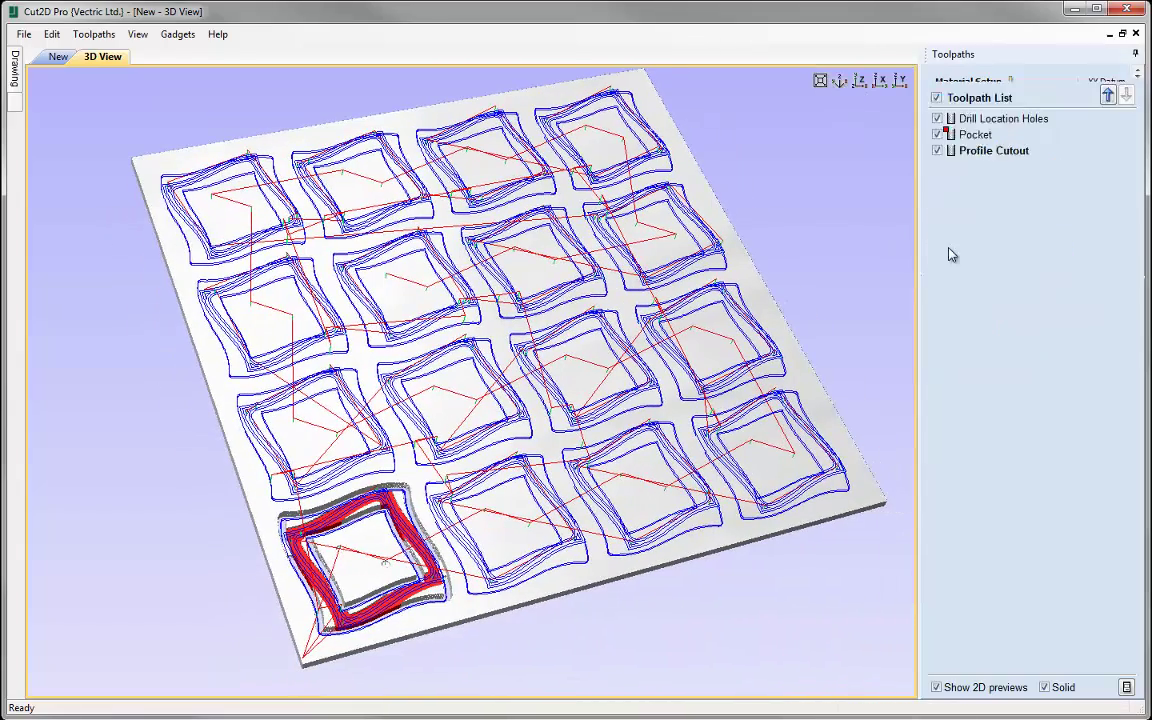
pyautogui.click(1000, 347)
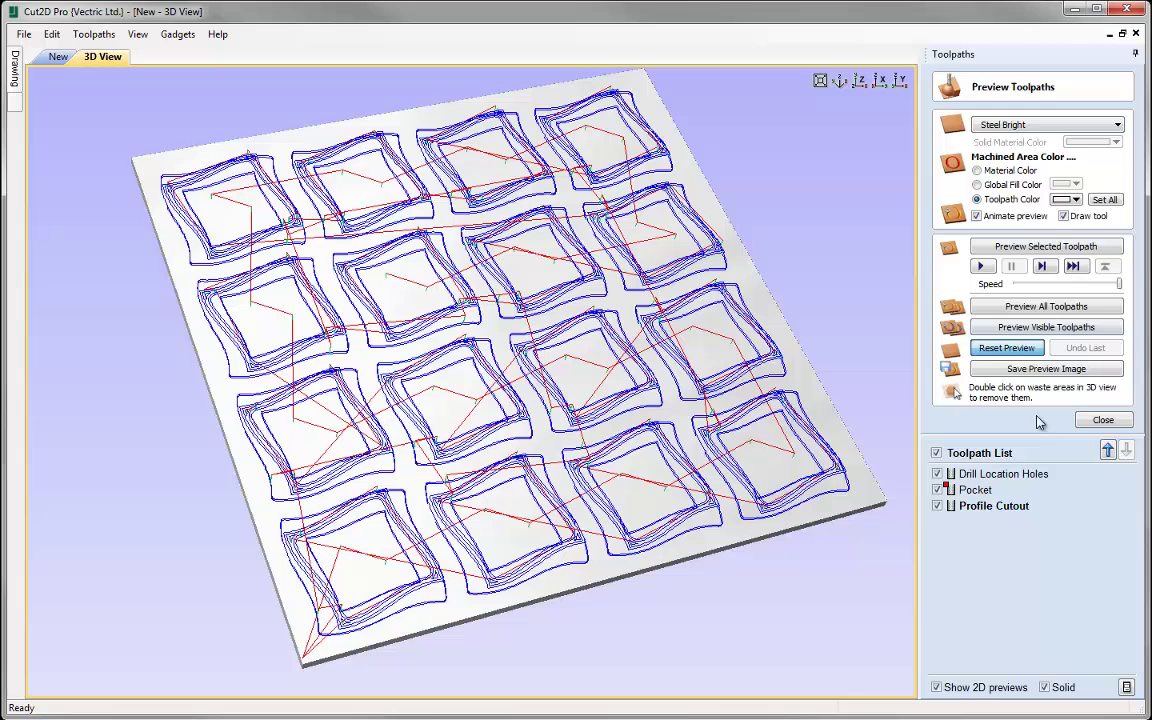
pyautogui.click(1035, 306)
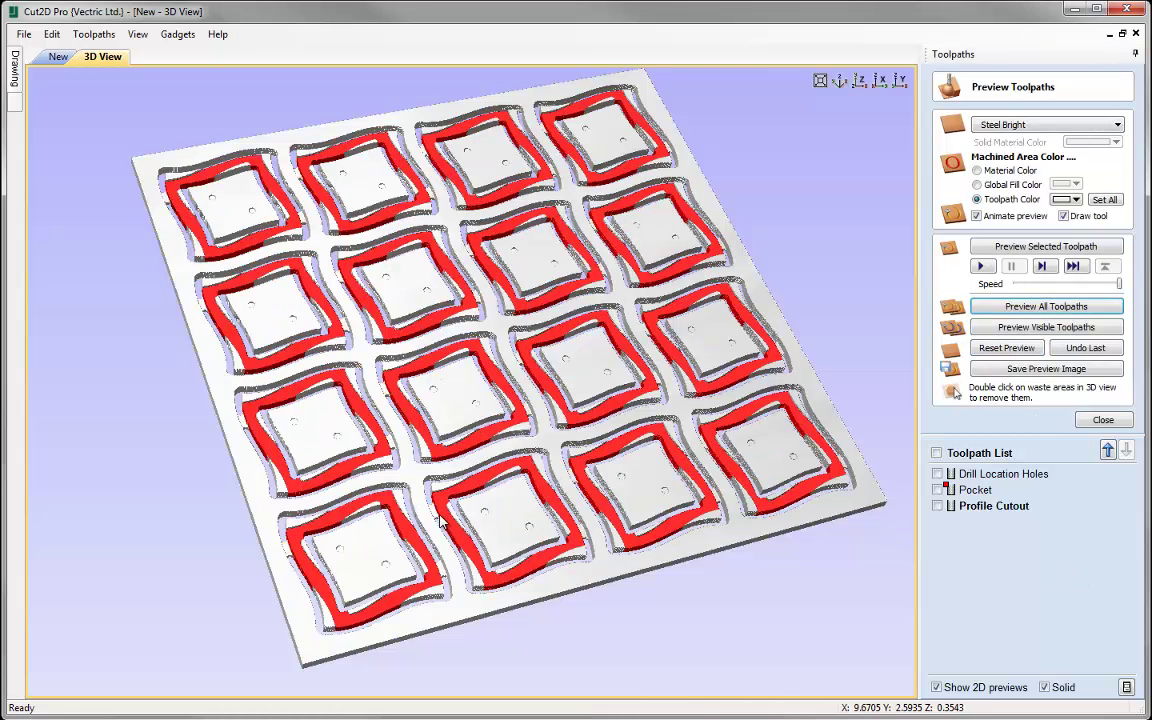
pyautogui.moveTo(427, 385); pyautogui.dragTo(525, 377)
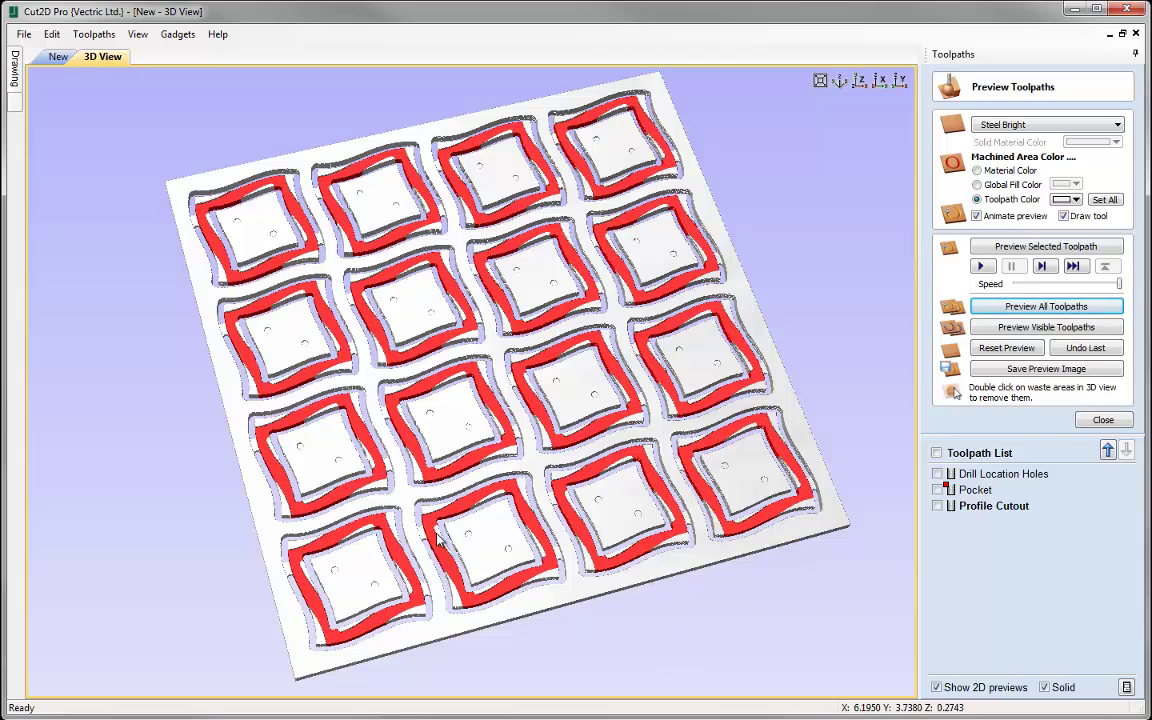
pyautogui.scroll(5, 430, 535)
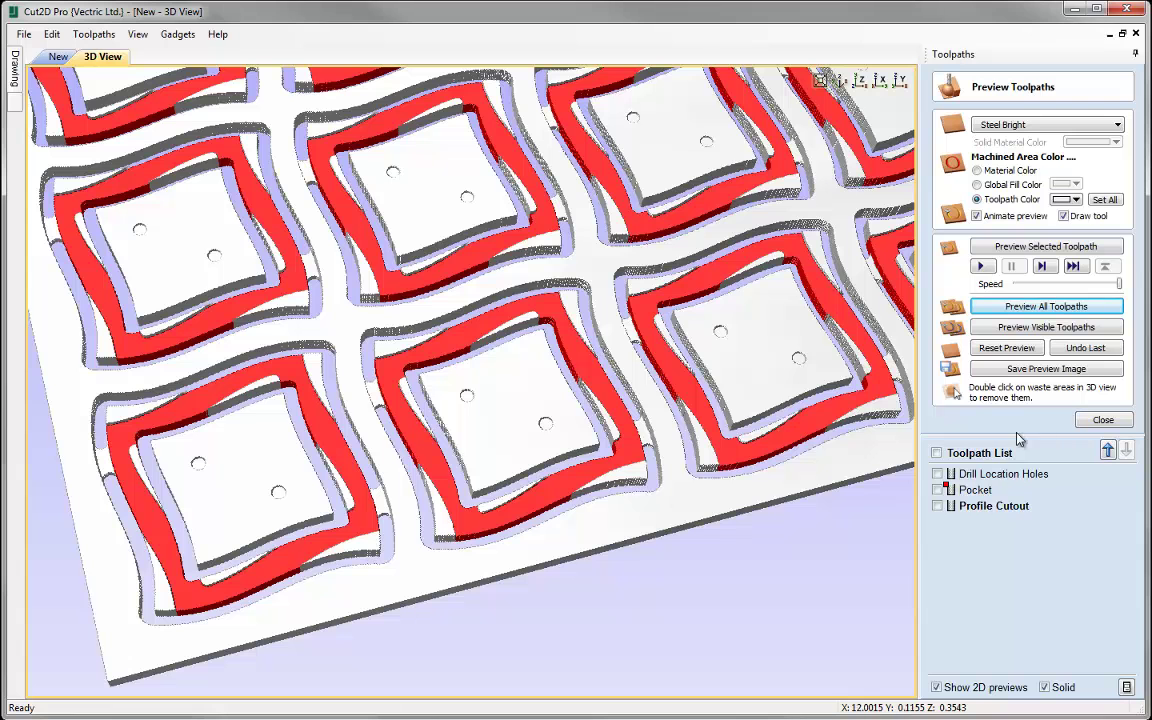
pyautogui.click(1096, 418)
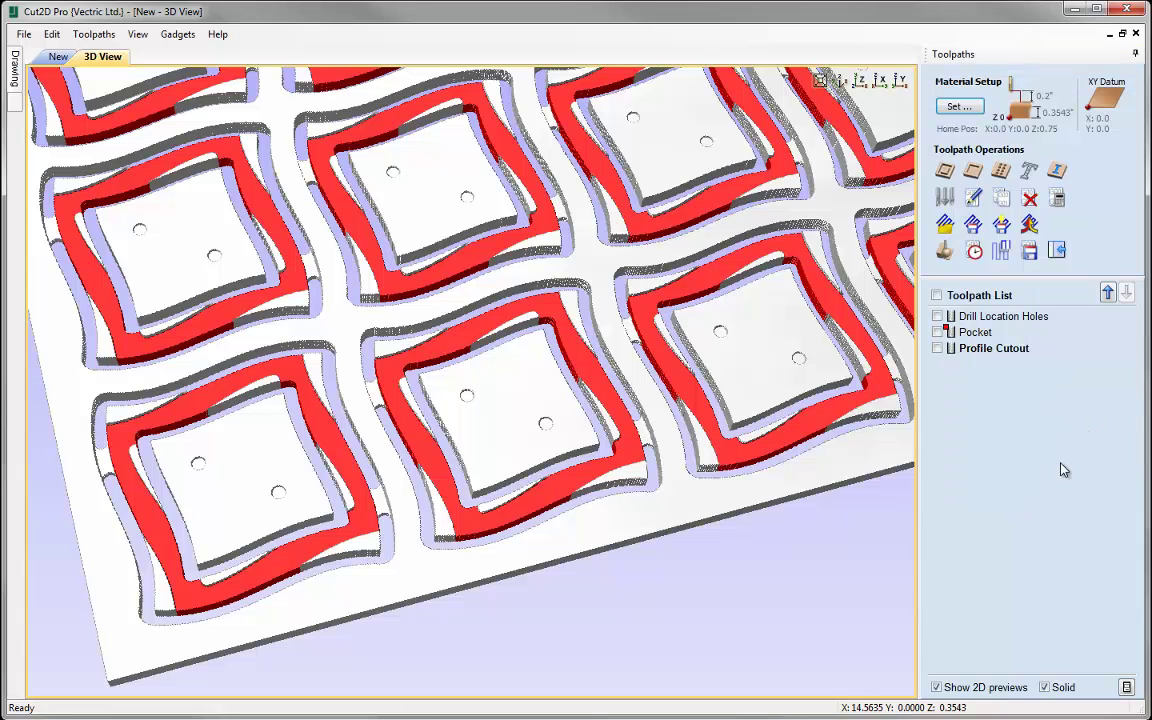
# Delete both pocket outlines, the inner cutout outline and the two hole circles of the lower-left tile in the 2D view.
pyautogui.click(1057, 252)
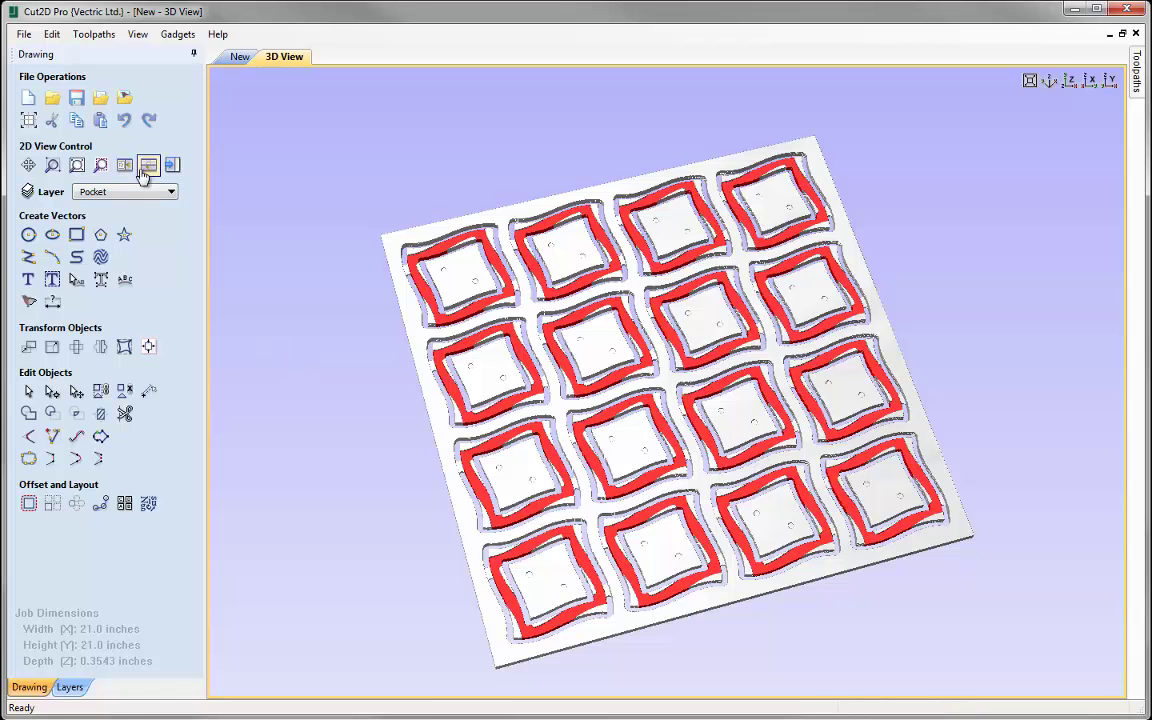
pyautogui.click(239, 56)
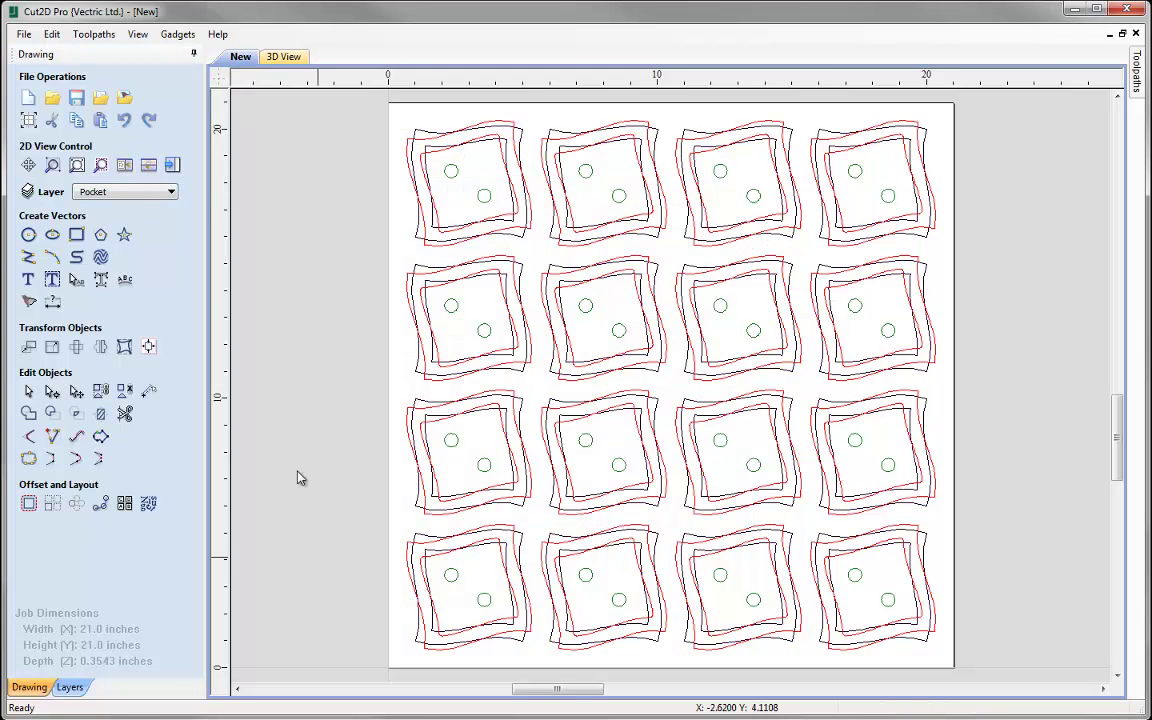
pyautogui.scroll(3, 425, 620)
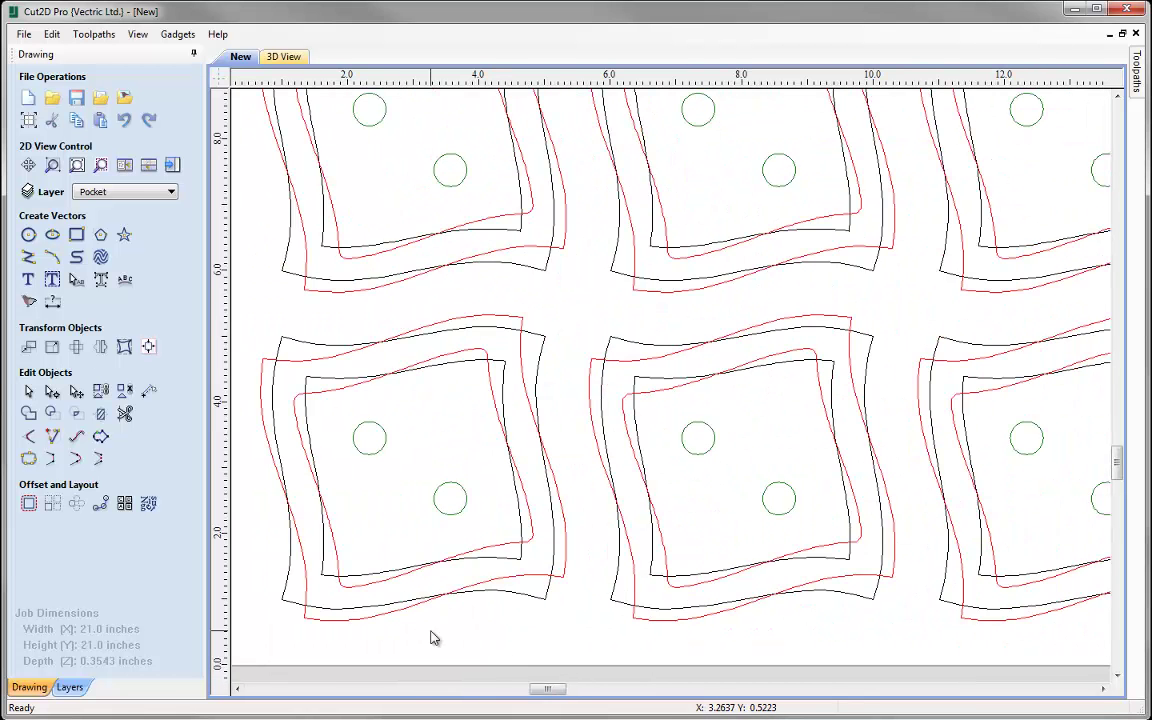
pyautogui.click(318, 364)
pyautogui.keyDown('shift'); pyautogui.click(316, 394); pyautogui.keyUp('shift')
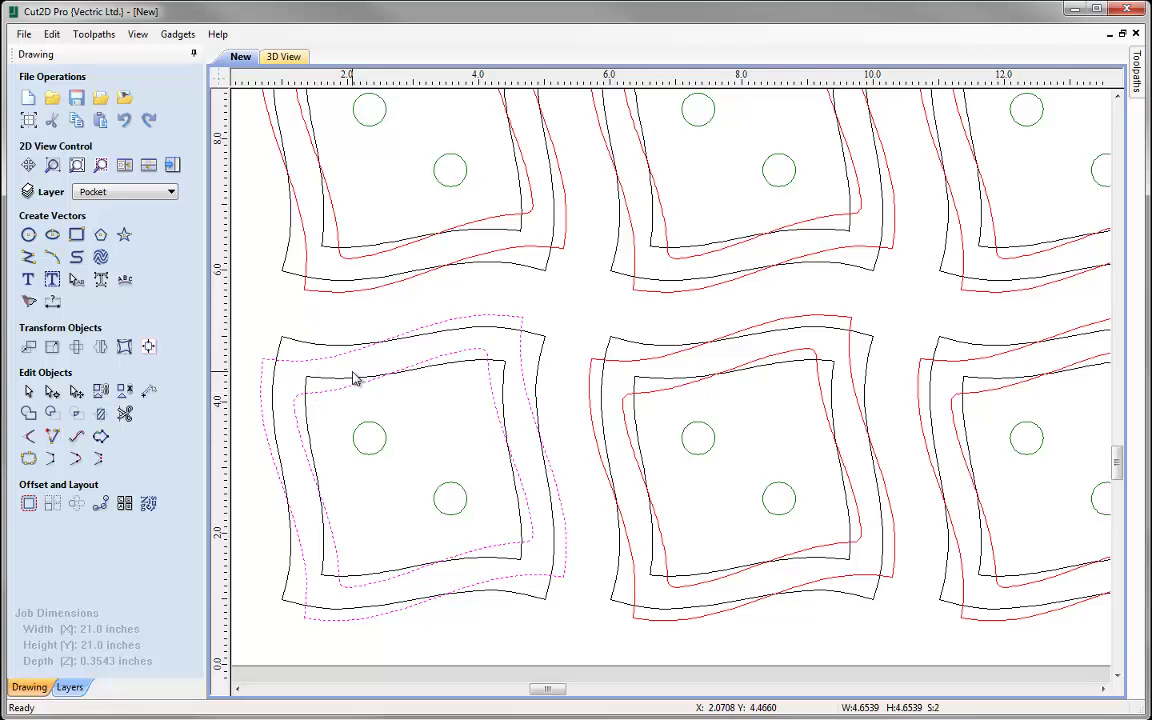
pyautogui.keyDown('shift'); pyautogui.click(334, 453); pyautogui.keyUp('shift')
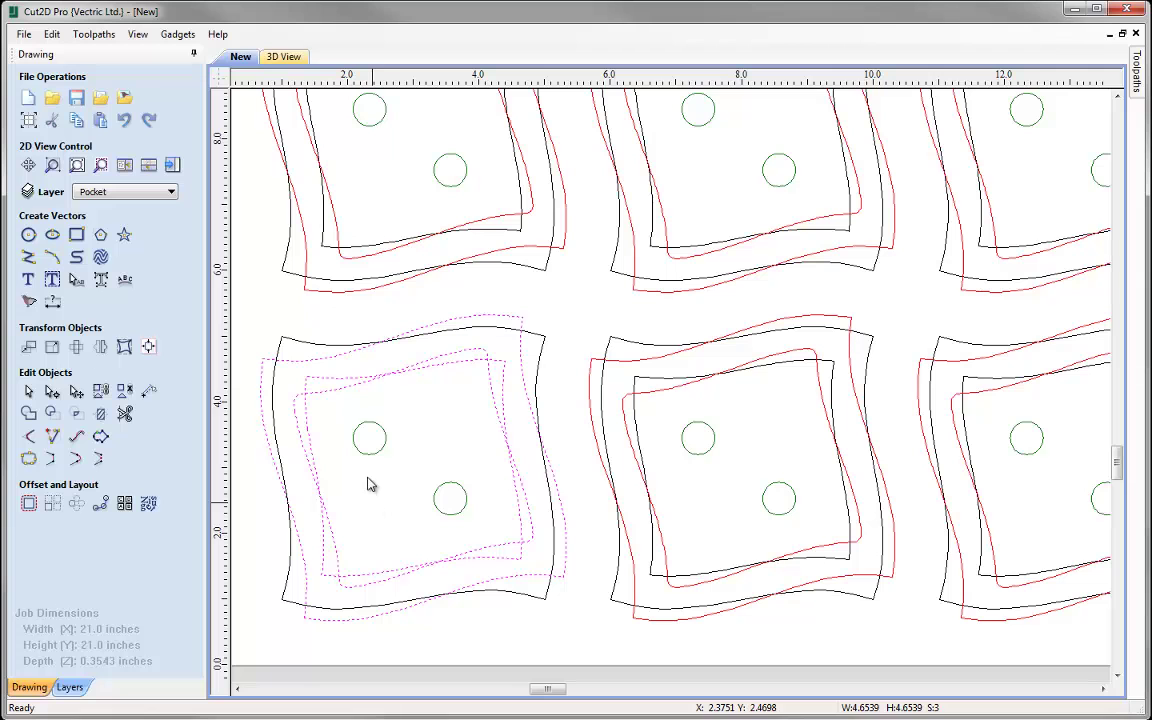
pyautogui.keyDown('shift'); pyautogui.click(371, 430); pyautogui.keyUp('shift')
pyautogui.keyDown('shift'); pyautogui.click(440, 494); pyautogui.keyUp('shift')
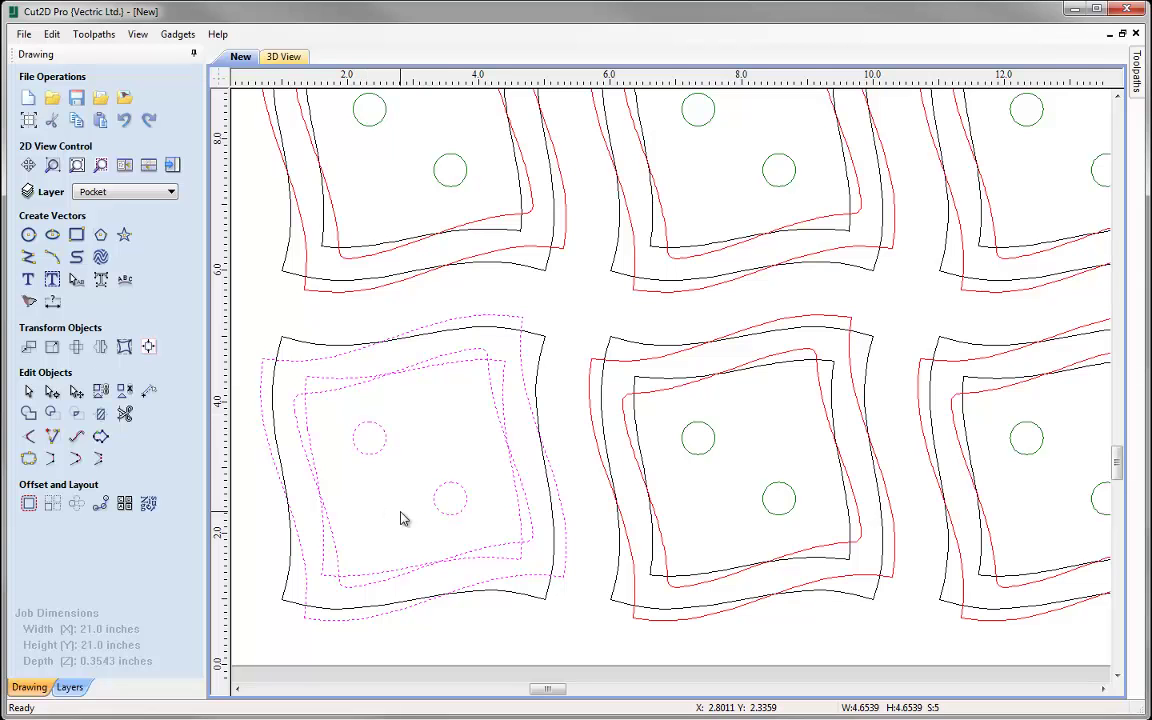
pyautogui.press('Delete')
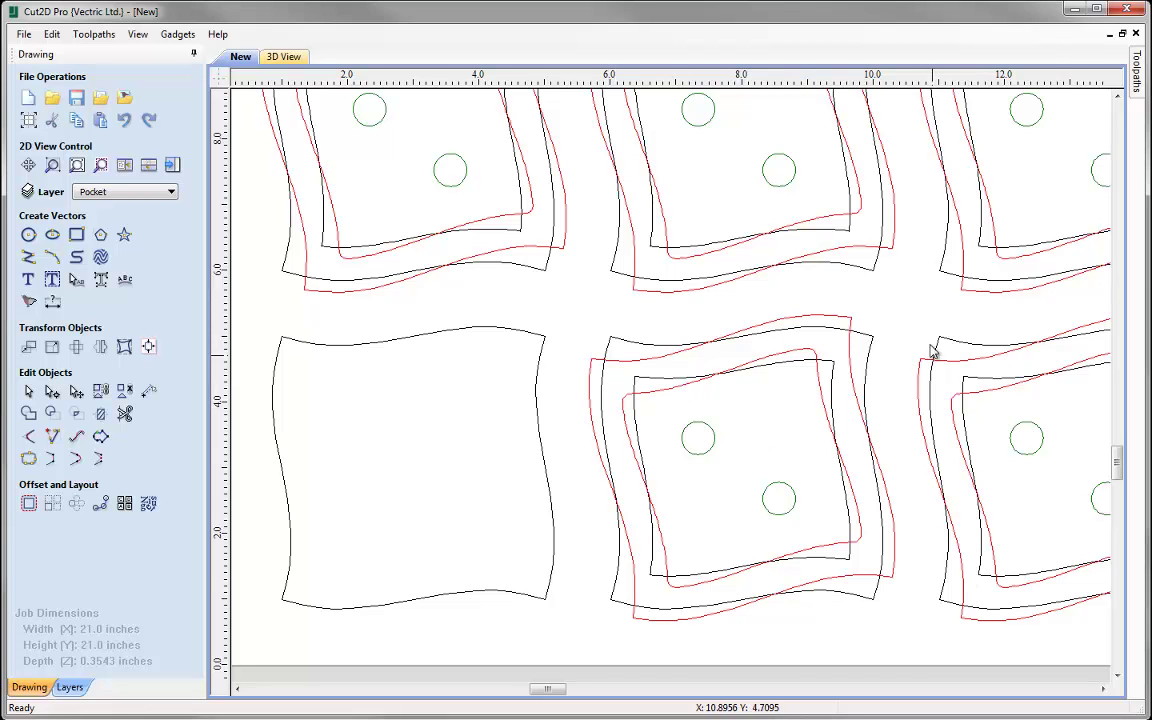
pyautogui.click(972, 351)
pyautogui.click(936, 358)
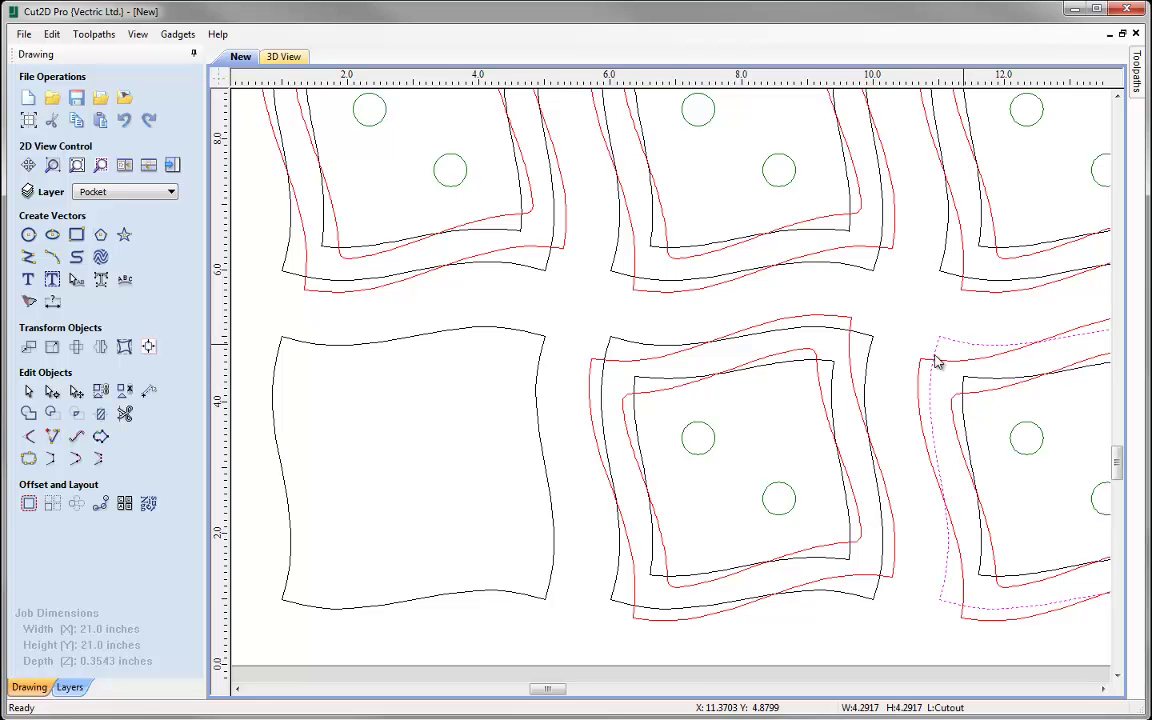
pyautogui.click(910, 363)
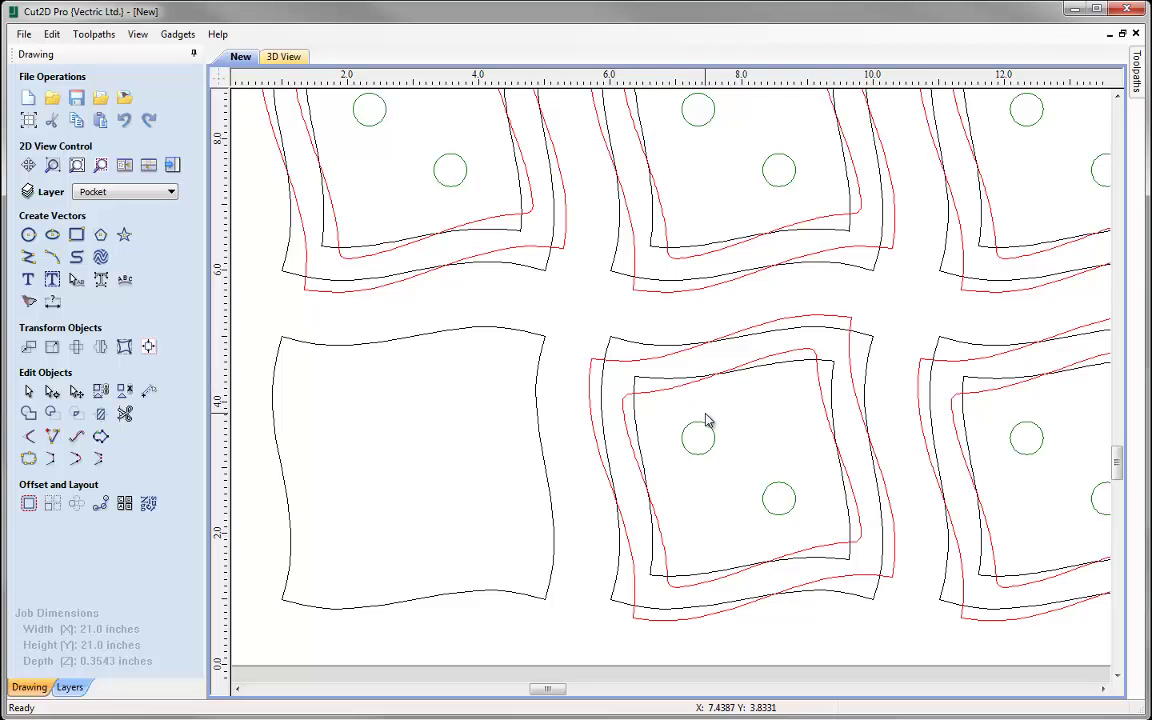
# Offset the inner cutout outline of the second tile in the bottom row inwards by 0.15 inches, keeping the original, and clear the selection.
pyautogui.click(637, 428)
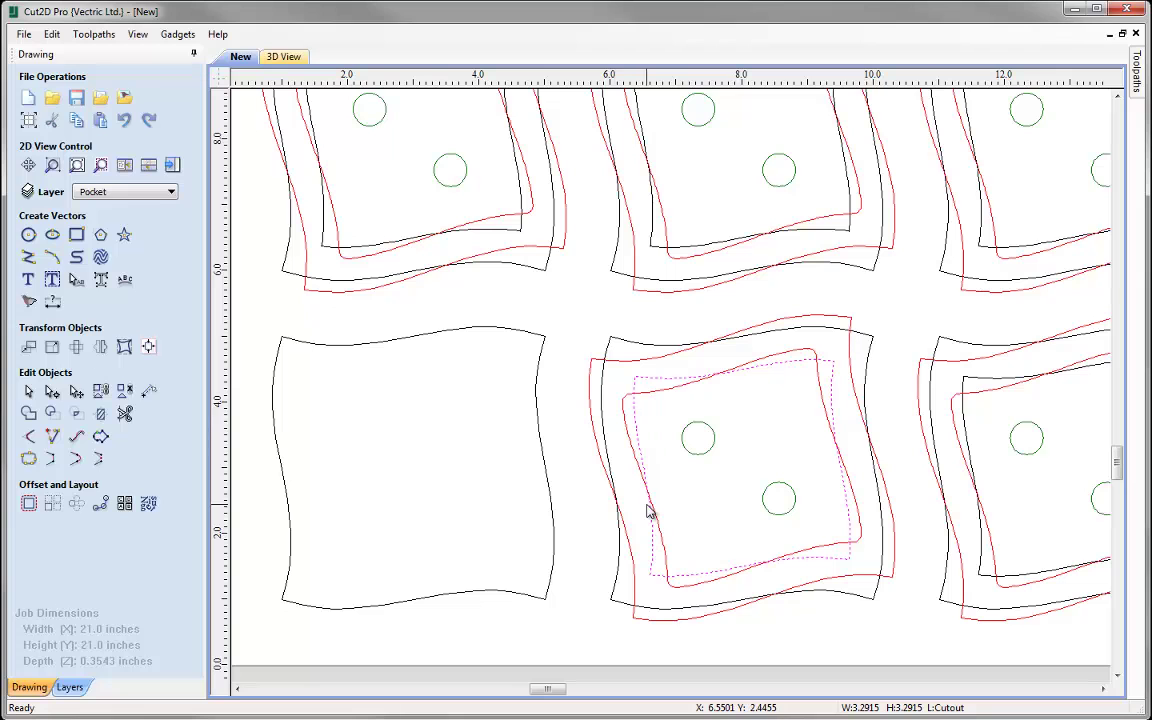
pyautogui.click(28, 504)
pyautogui.click(65, 154)
pyautogui.doubleClick(96, 212)
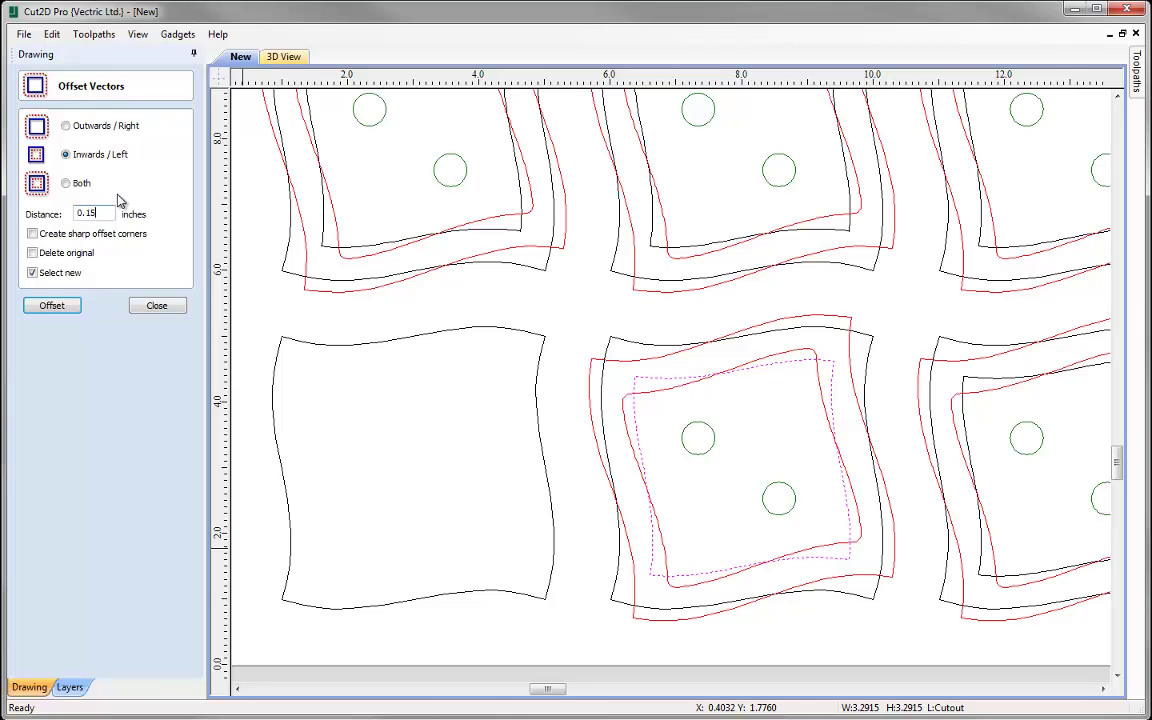
pyautogui.click(55, 308)
pyautogui.click(166, 305)
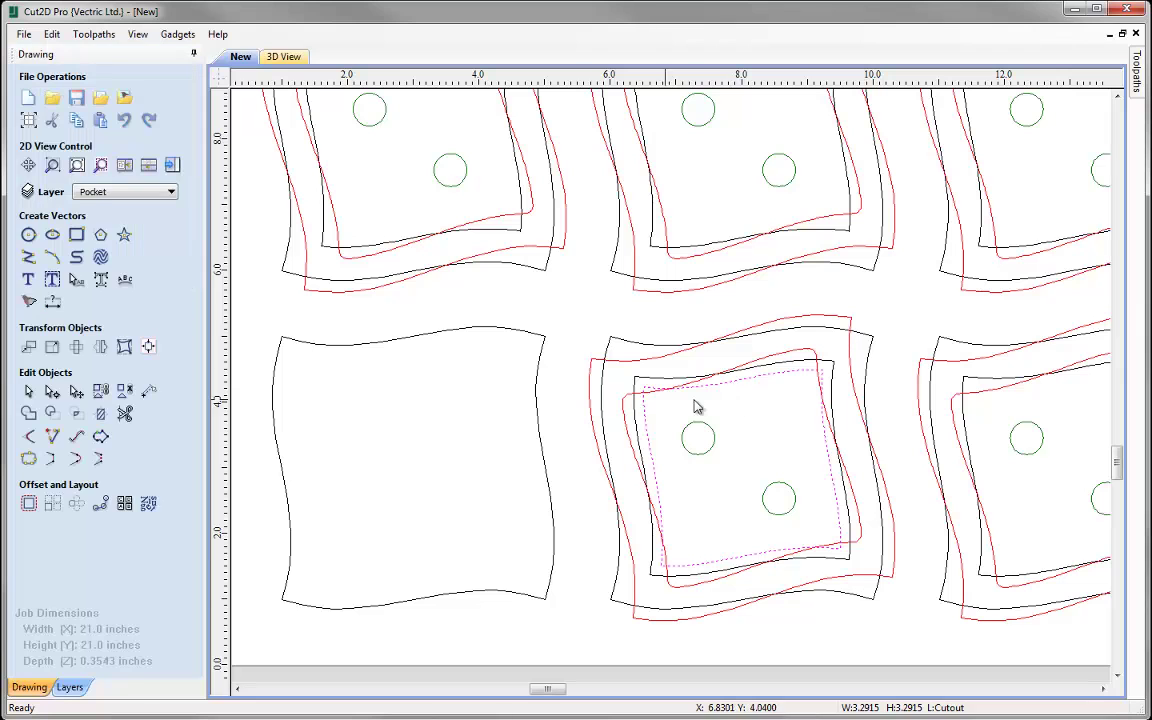
pyautogui.click(758, 426)
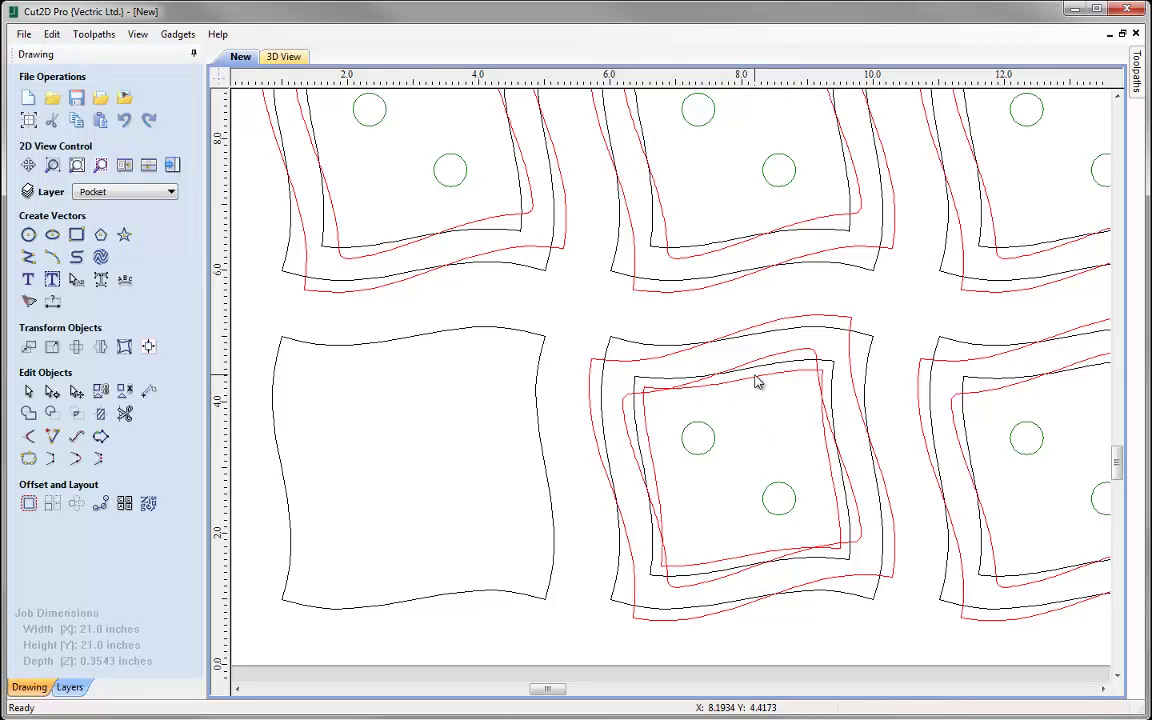
# Delete the original twisted inner pocket outline of the second tile in the bottom row.
pyautogui.click(757, 386)
pyautogui.click(757, 386)
pyautogui.click(733, 404)
pyautogui.click(626, 399)
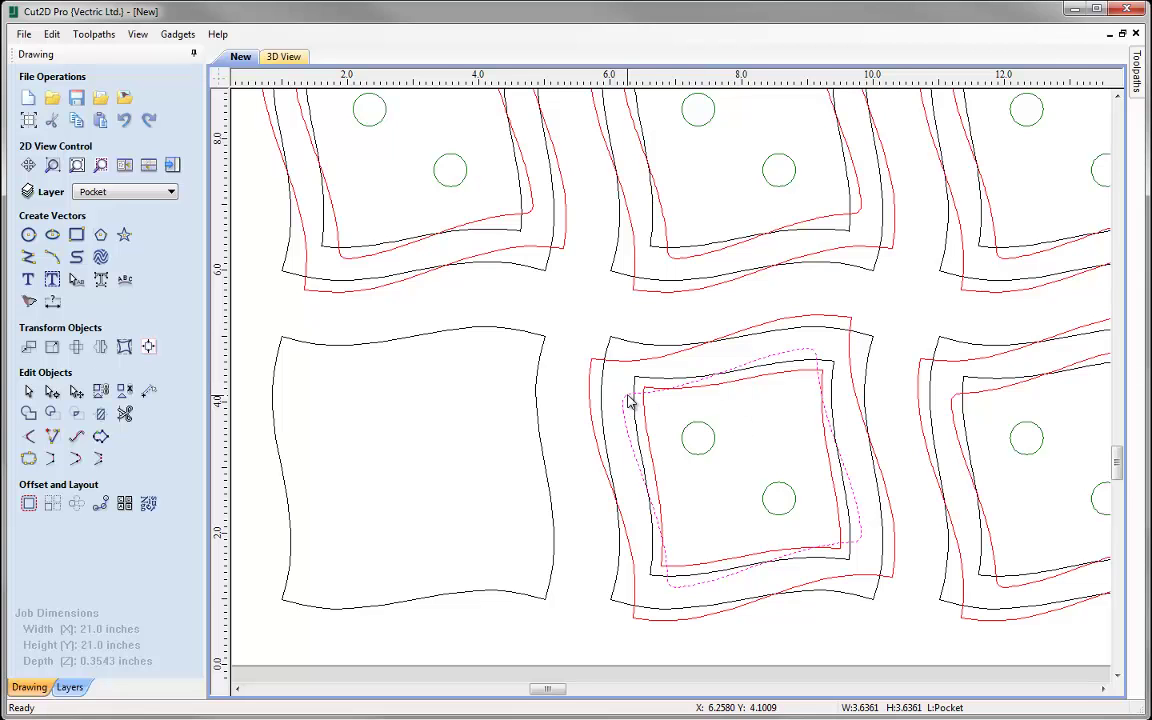
pyautogui.press('Delete')
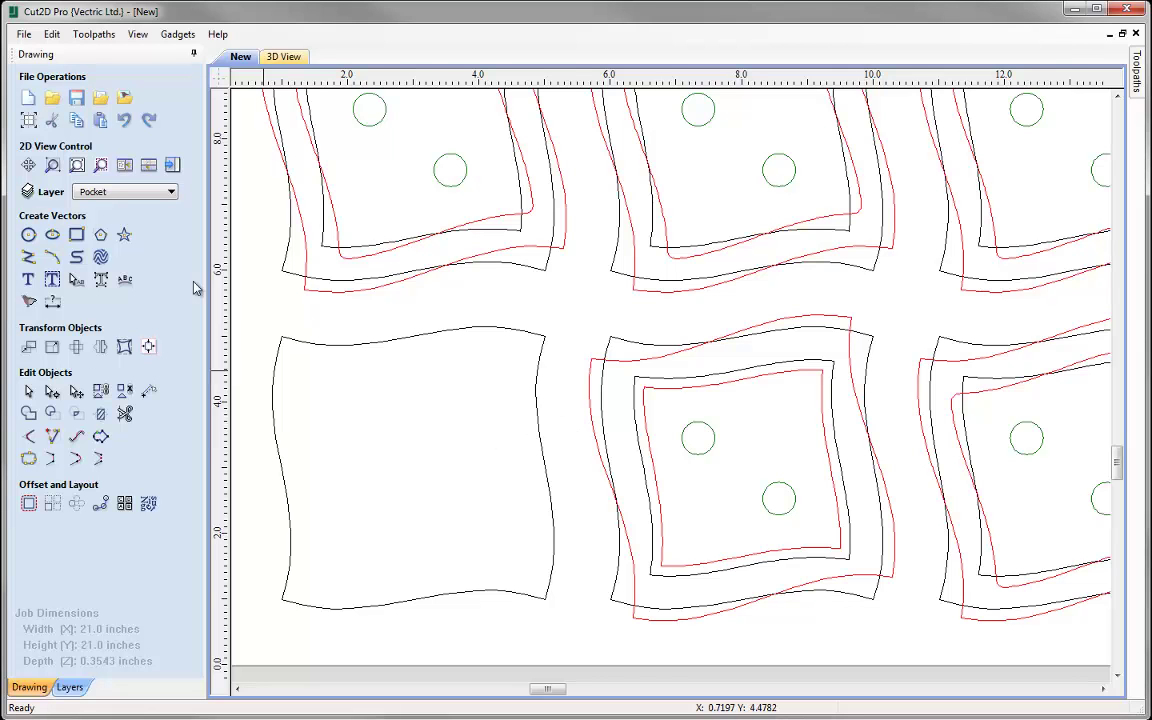
# Recalculate all toolpaths for the edited tiles and preview them all on a reset block in the 3D view.
pyautogui.click(172, 167)
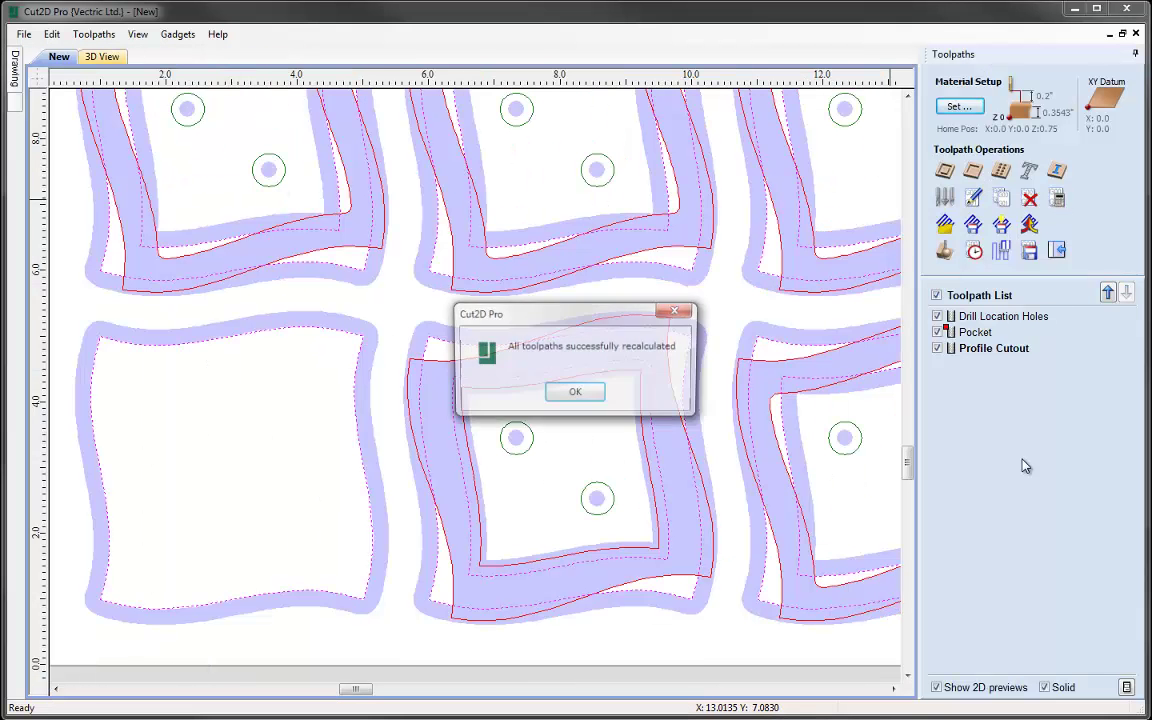
pyautogui.click(580, 393)
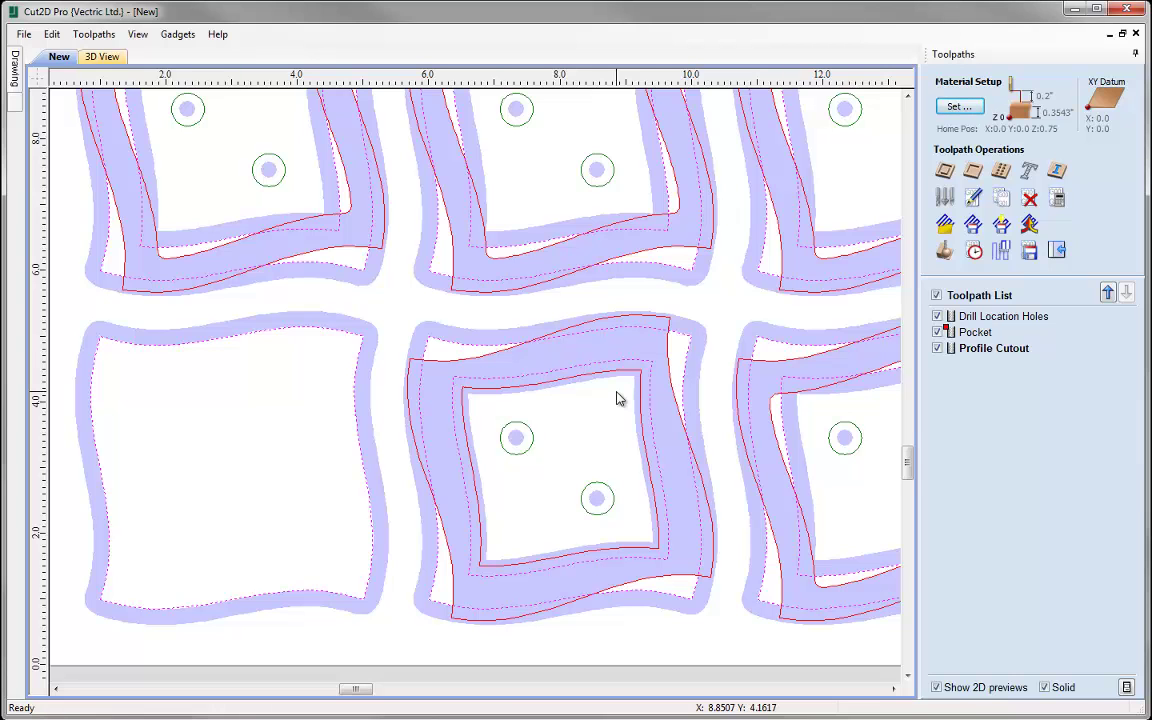
pyautogui.click(98, 57)
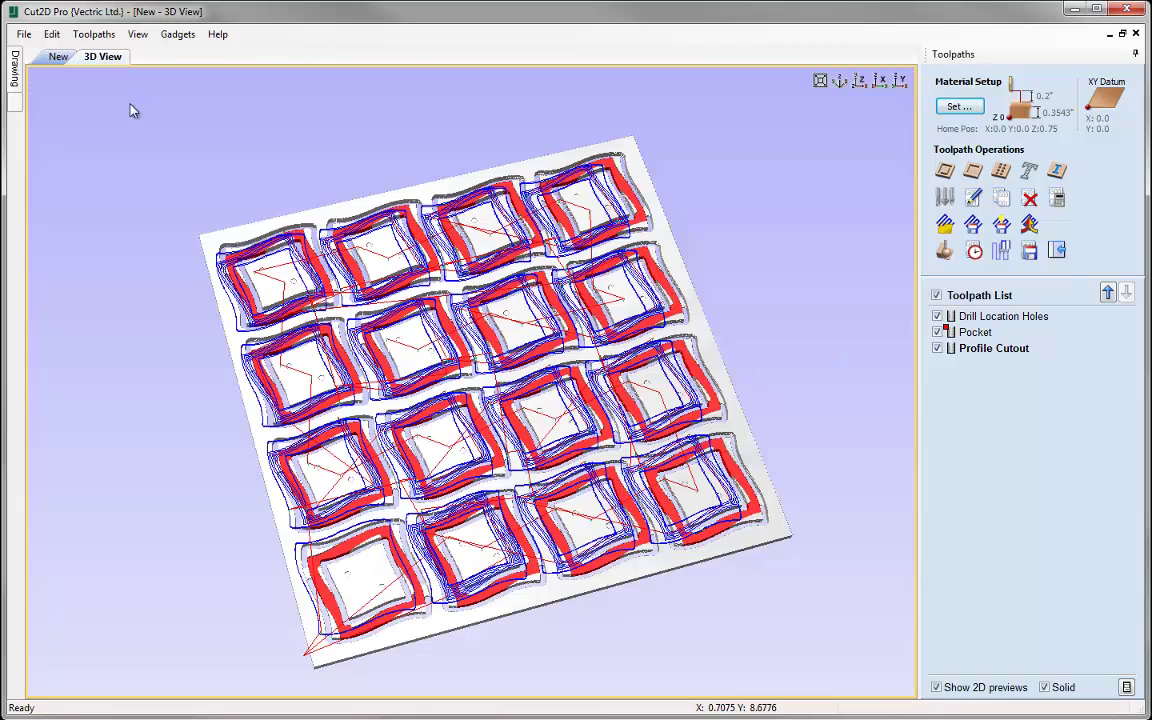
pyautogui.click(945, 251)
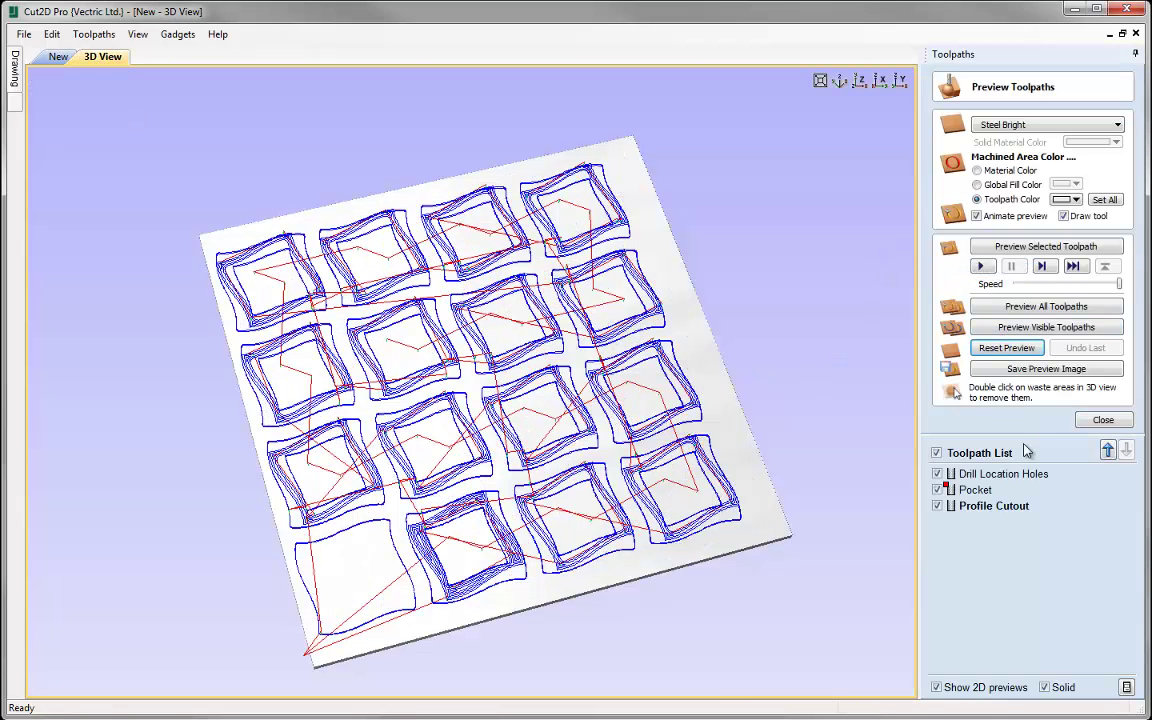
pyautogui.click(1047, 307)
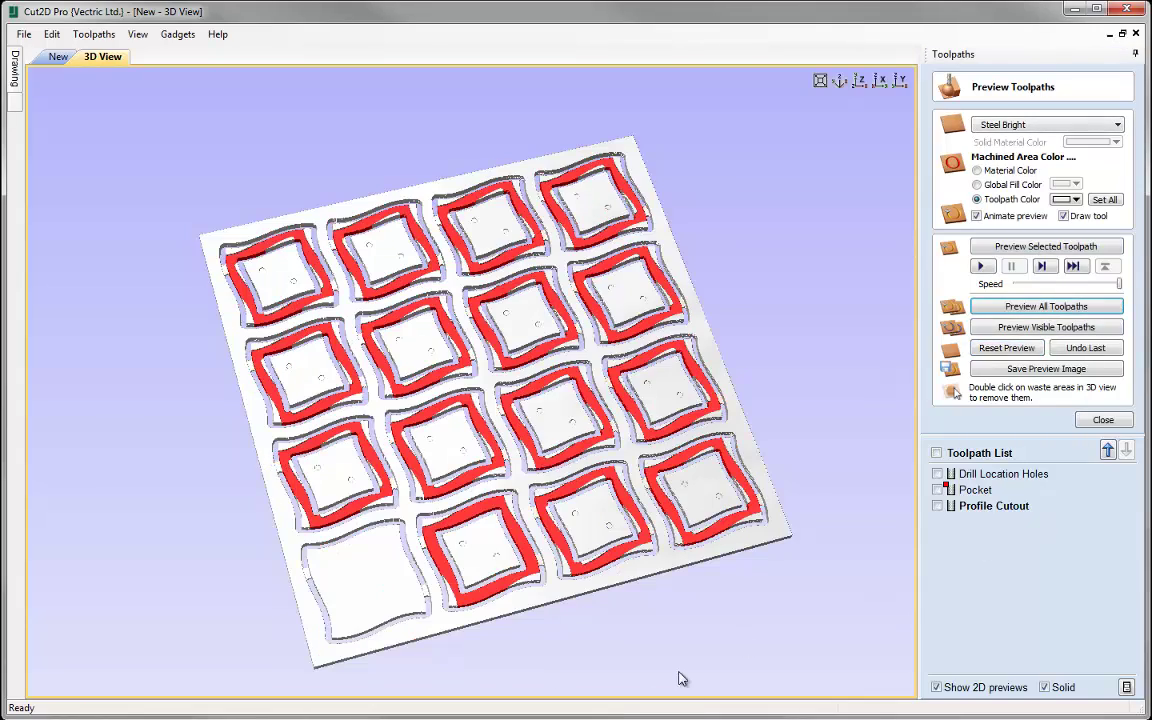
# Inspect the two modified tiles in the bottom row of the machined preview and close the preview.
pyautogui.scroll(5, 476, 607)
pyautogui.moveTo(490, 456); pyautogui.dragTo(412, 317, button='middle')
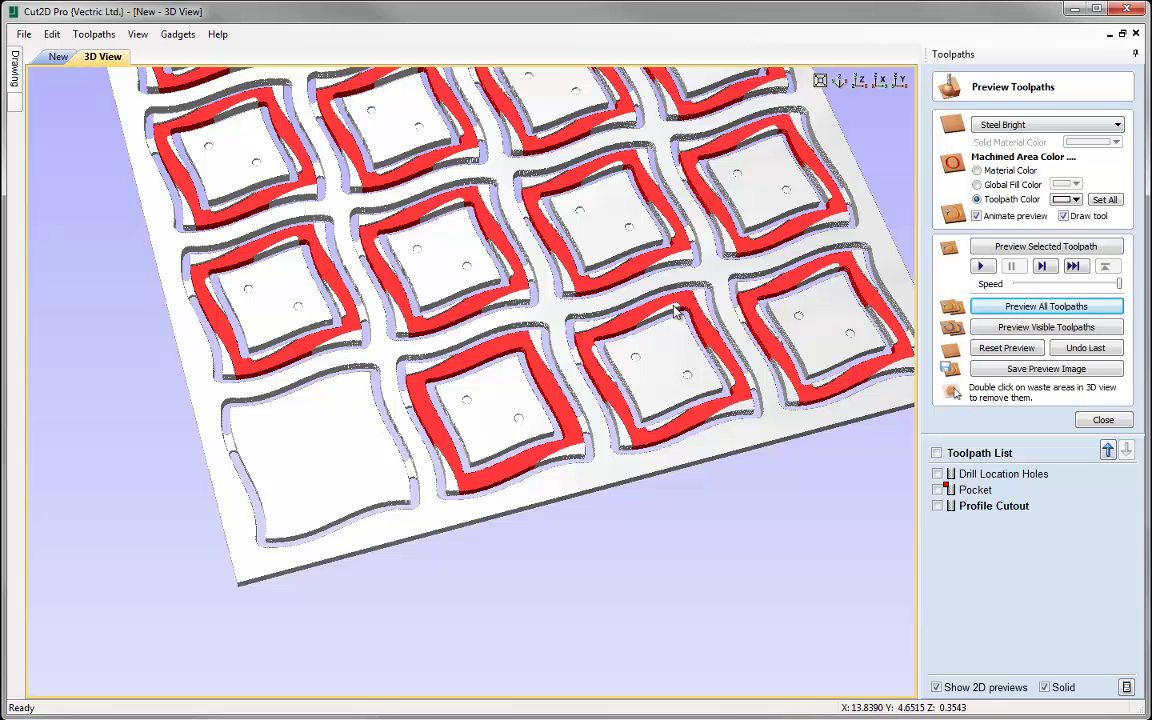
pyautogui.scroll(-3, 557, 310)
pyautogui.moveTo(557, 312); pyautogui.dragTo(468, 430)
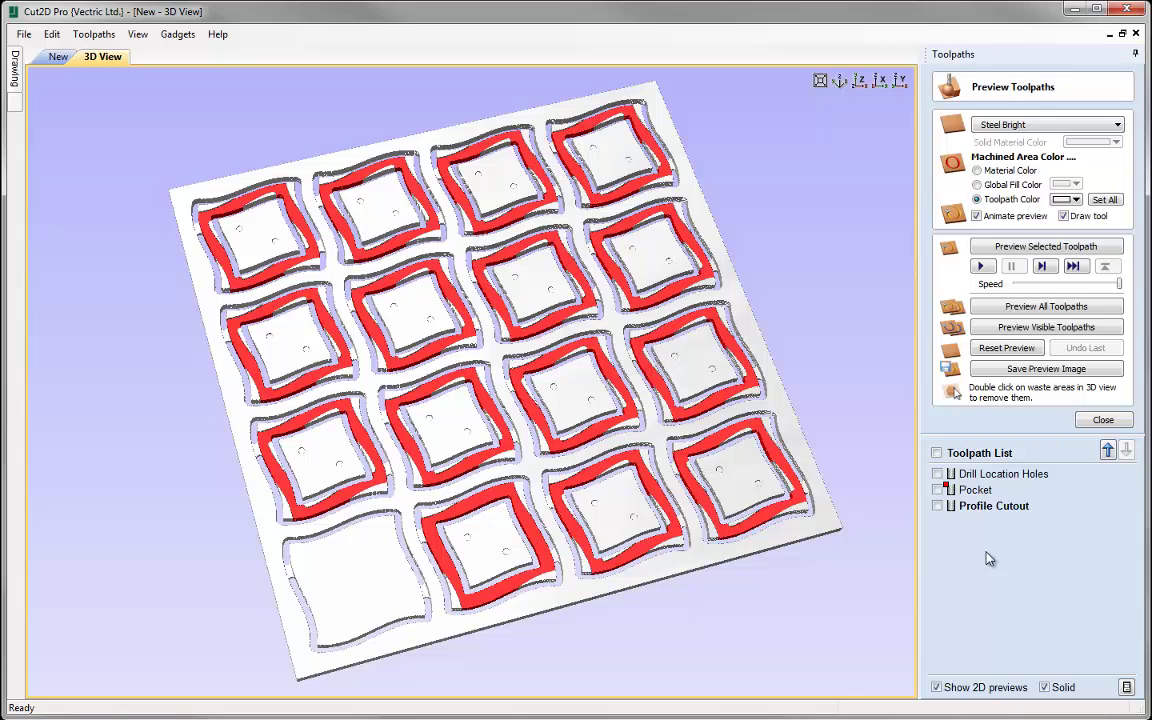
pyautogui.click(1103, 421)
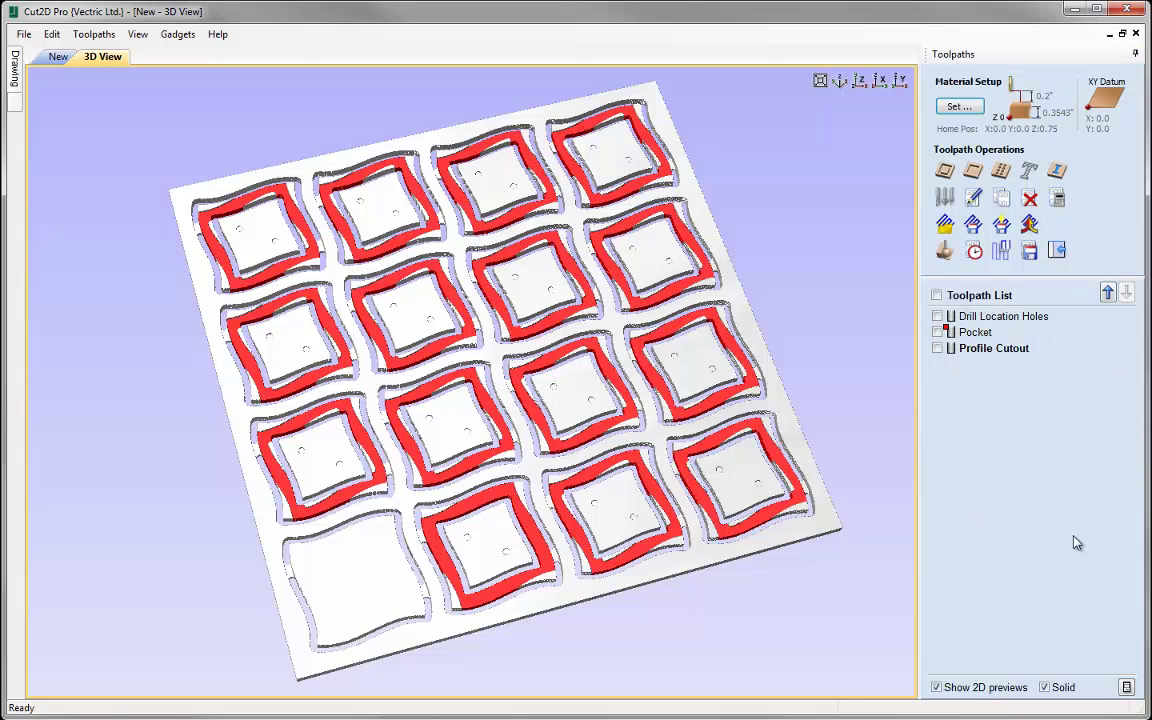
# Base the toolpath time estimates on a rapid rate of 600 inches/min and a scale factor of 1.
pyautogui.click(973, 251)
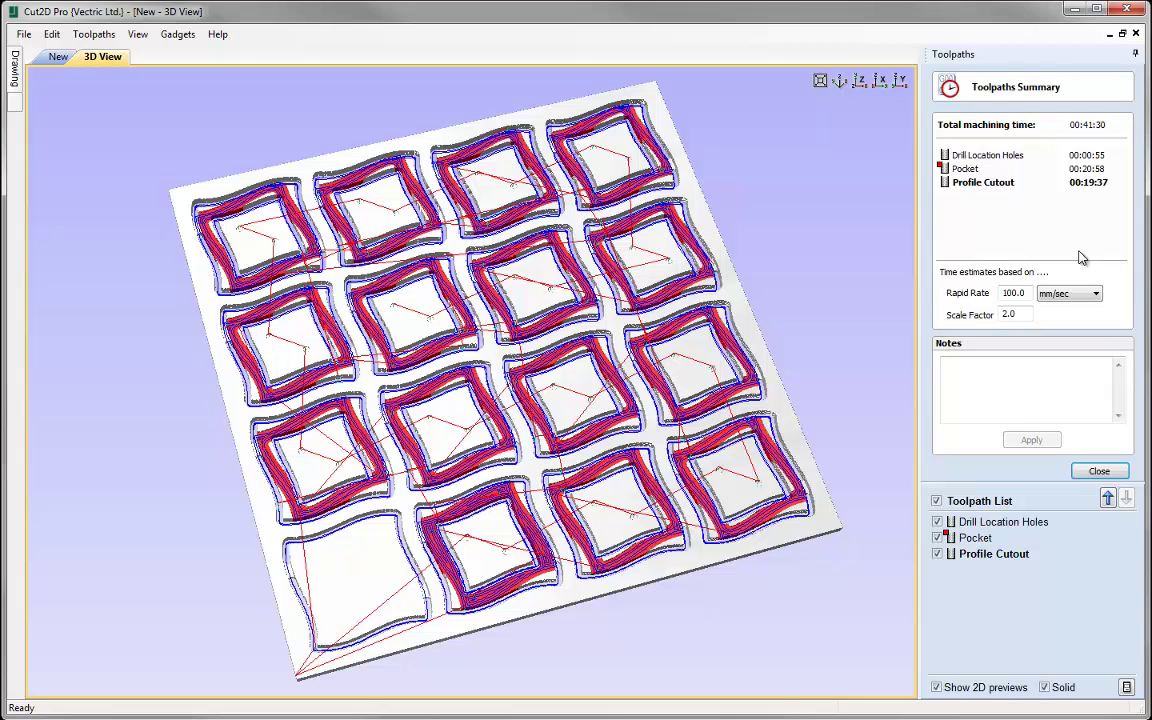
pyautogui.click(1090, 293)
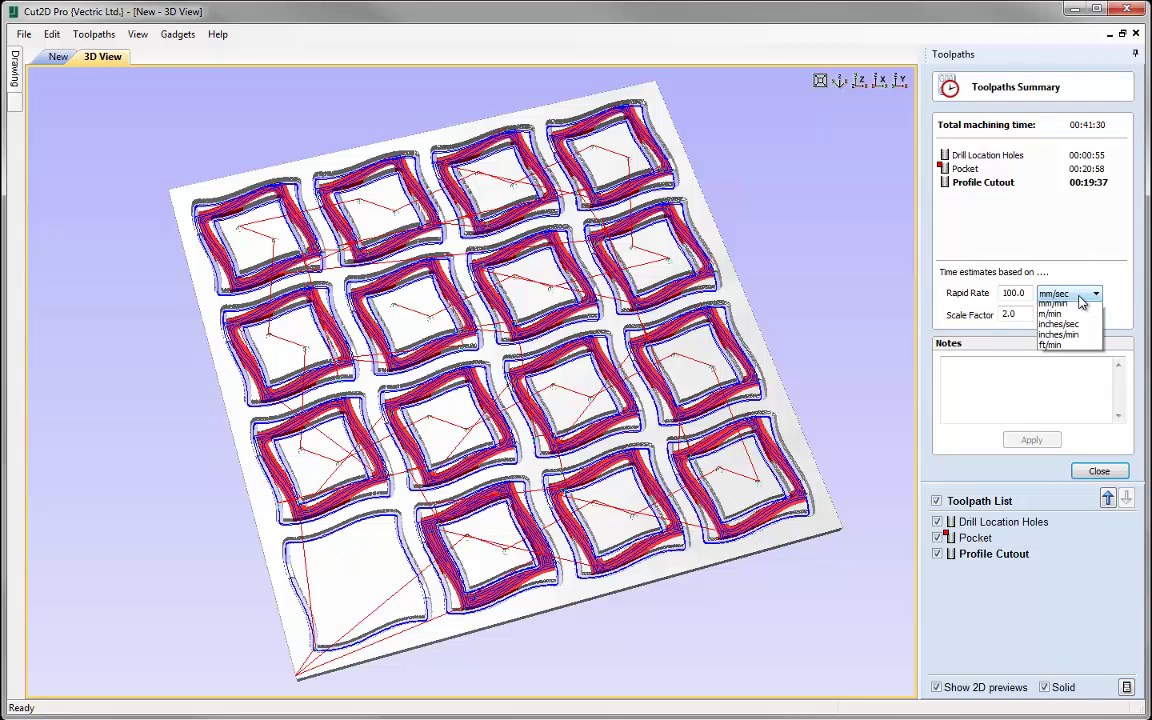
pyautogui.click(1088, 350)
pyautogui.hotkey('shift', 'Tab')
pyautogui.write('600')
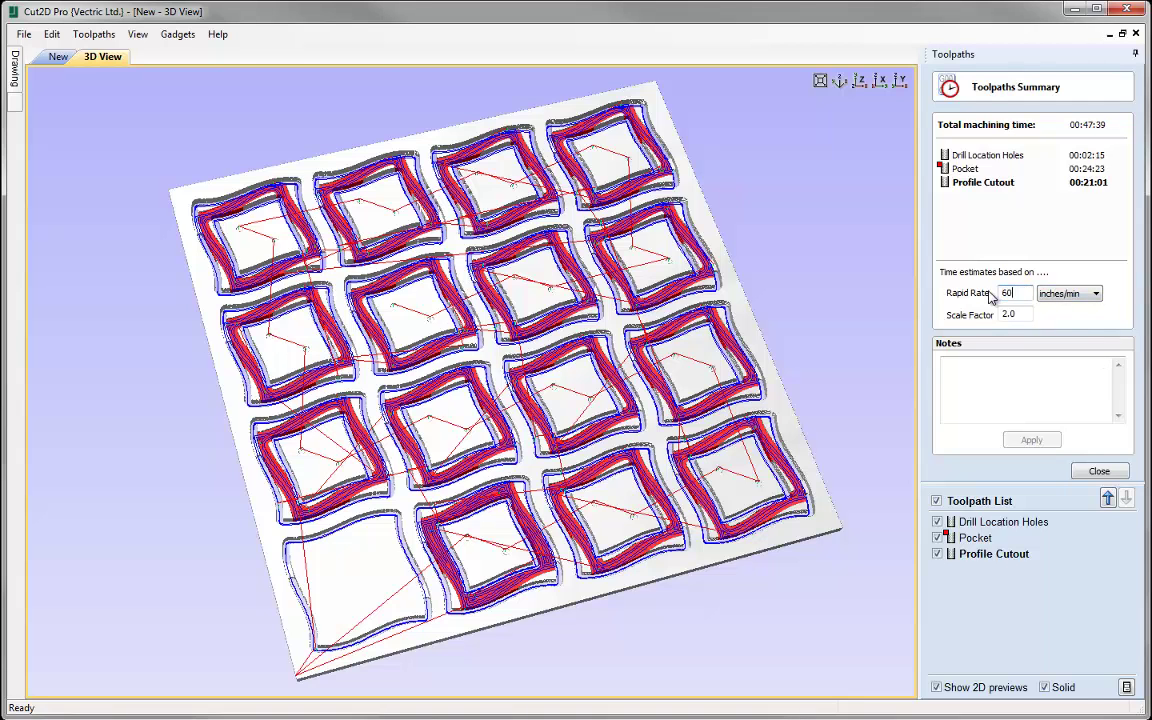
pyautogui.click(1017, 315)
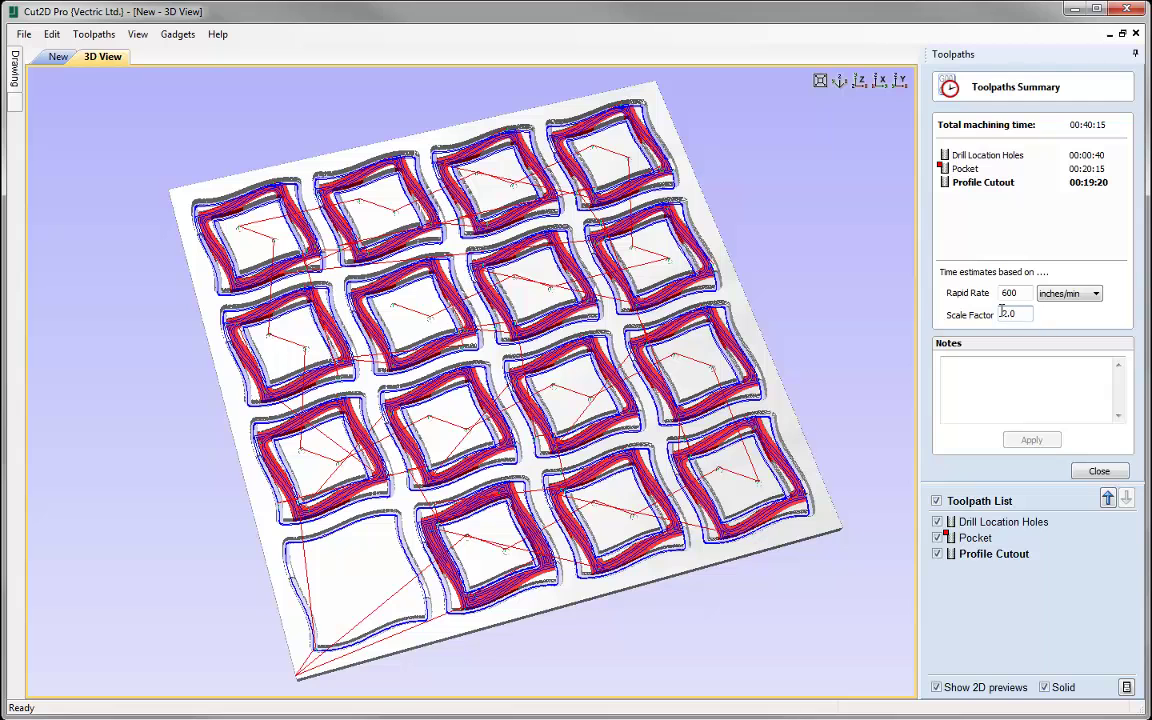
pyautogui.doubleClick(1008, 315)
pyautogui.write('1')
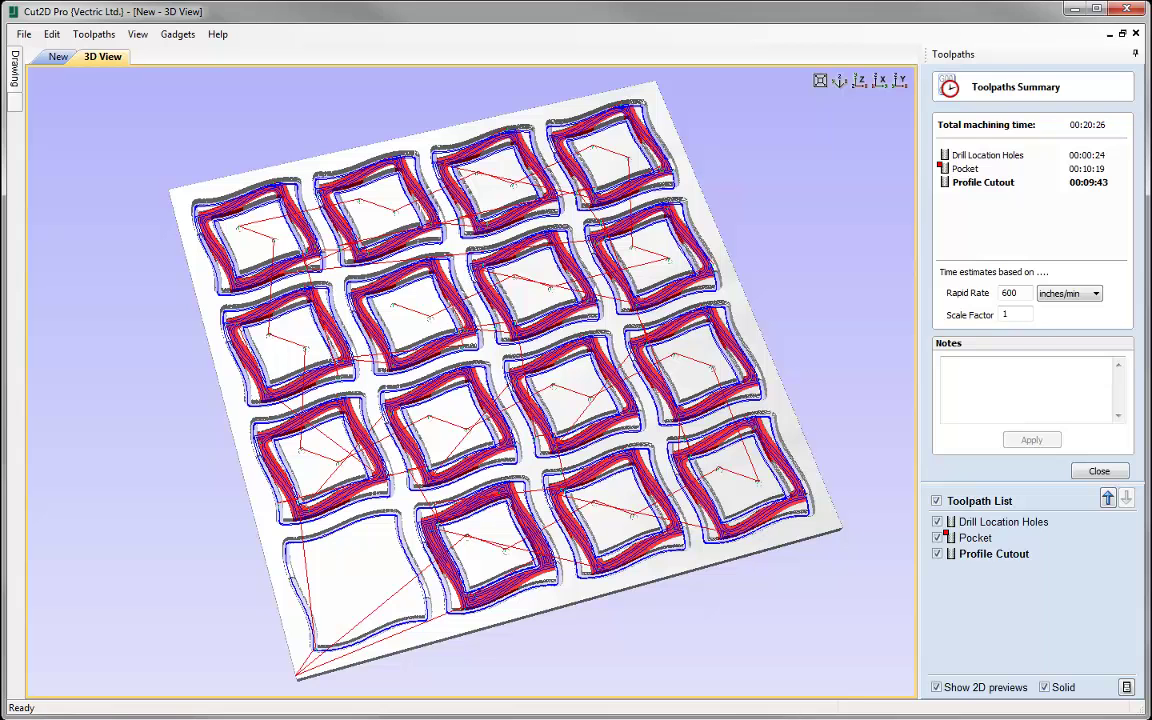
pyautogui.click(1099, 470)
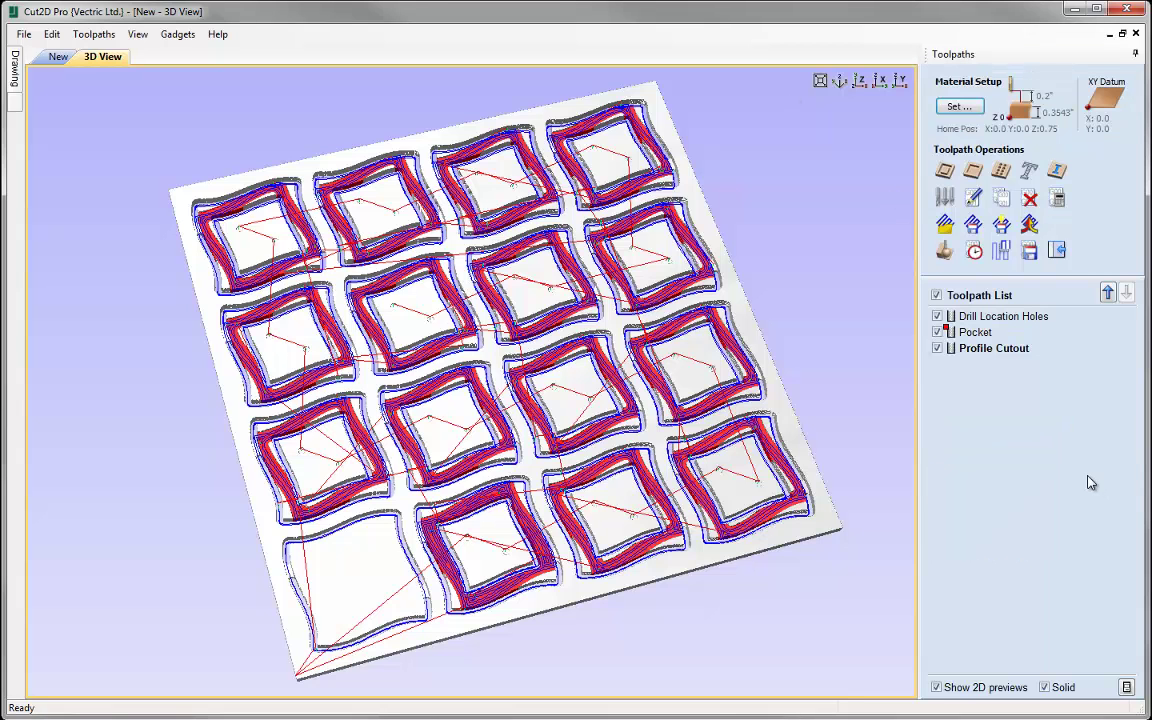
# Set the Pocket toolpath's end mill feed rate to 180 inches/min and recalculate the toolpath.
pyautogui.doubleClick(975, 337)
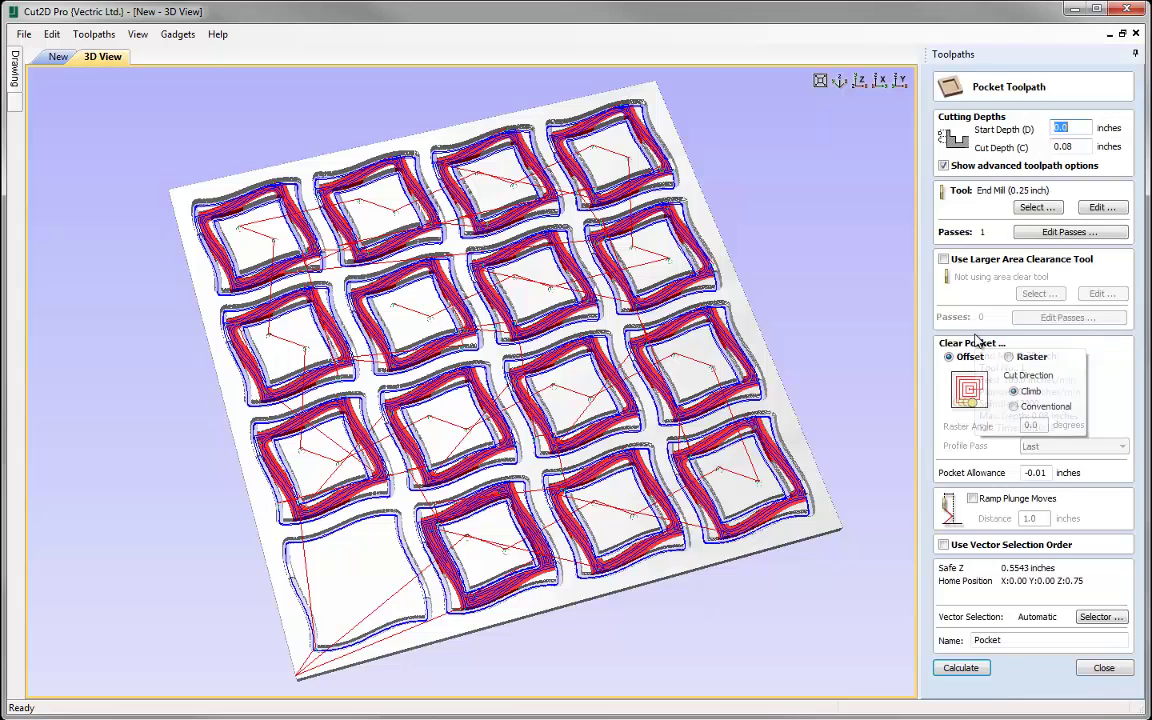
pyautogui.click(1101, 207)
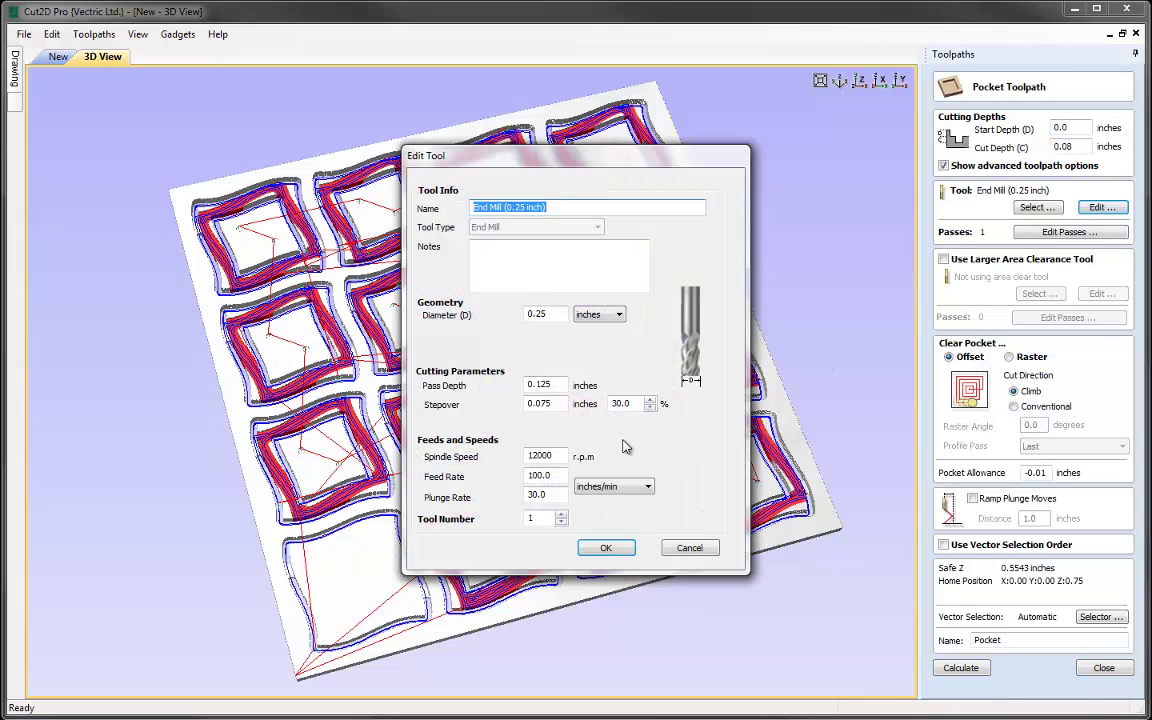
pyautogui.moveTo(548, 476); pyautogui.dragTo(470, 480)
pyautogui.write('180')
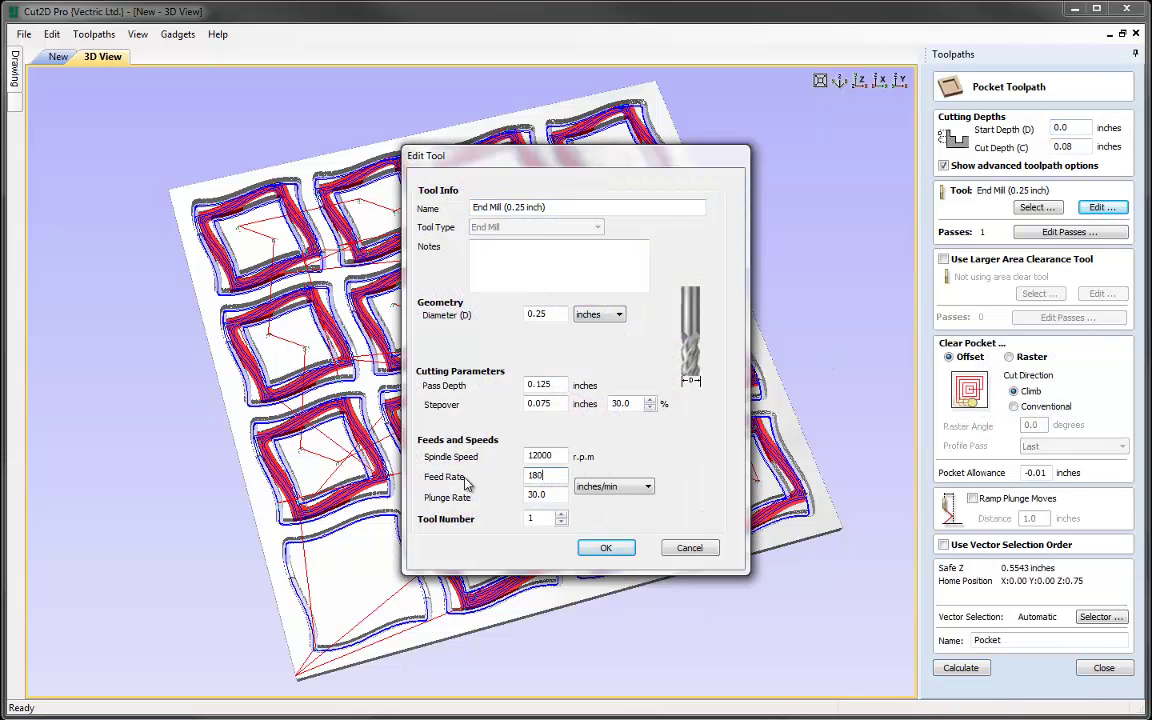
pyautogui.click(612, 550)
pyautogui.click(960, 667)
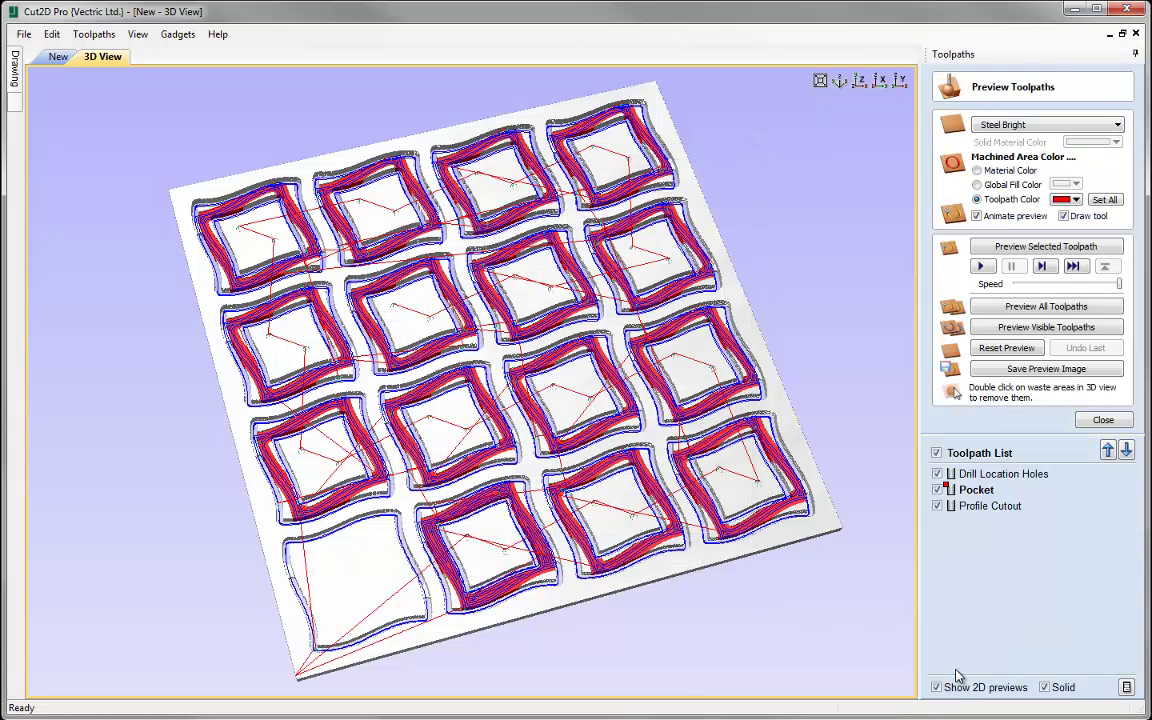
# Set the Profile Cutout toolpath's end mill feed rate to 180 inches/min and recalculate the toolpath.
pyautogui.doubleClick(975, 506)
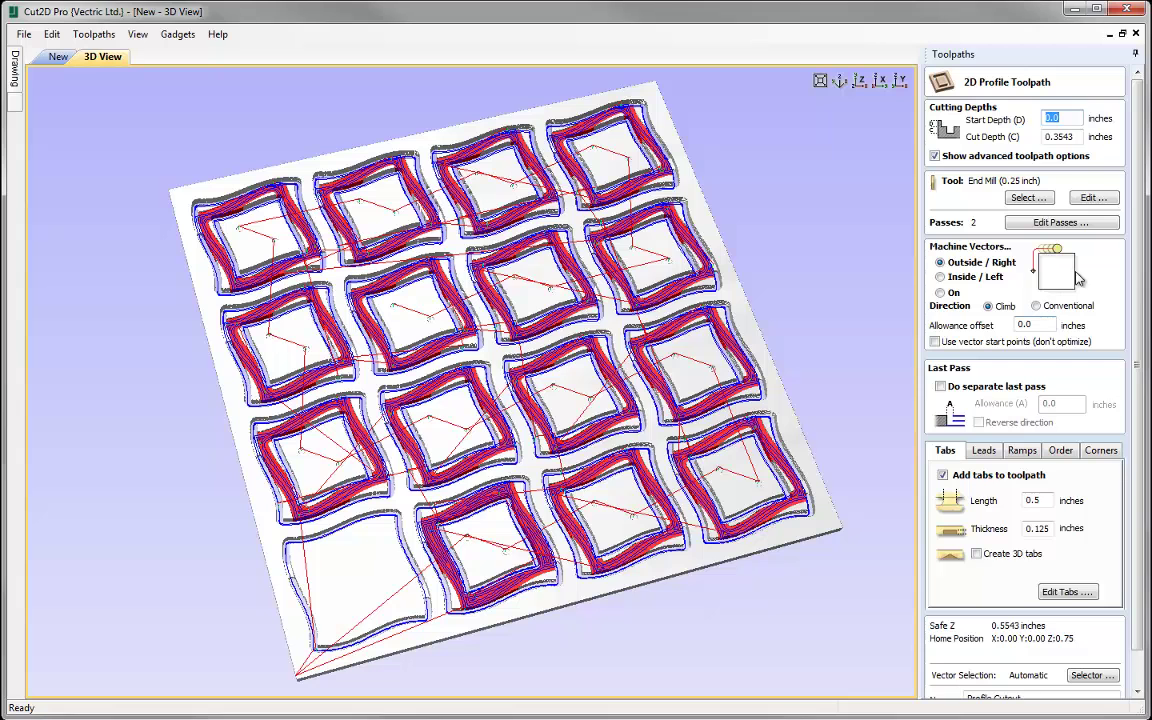
pyautogui.click(1094, 197)
pyautogui.moveTo(565, 476); pyautogui.dragTo(478, 484)
pyautogui.write('180')
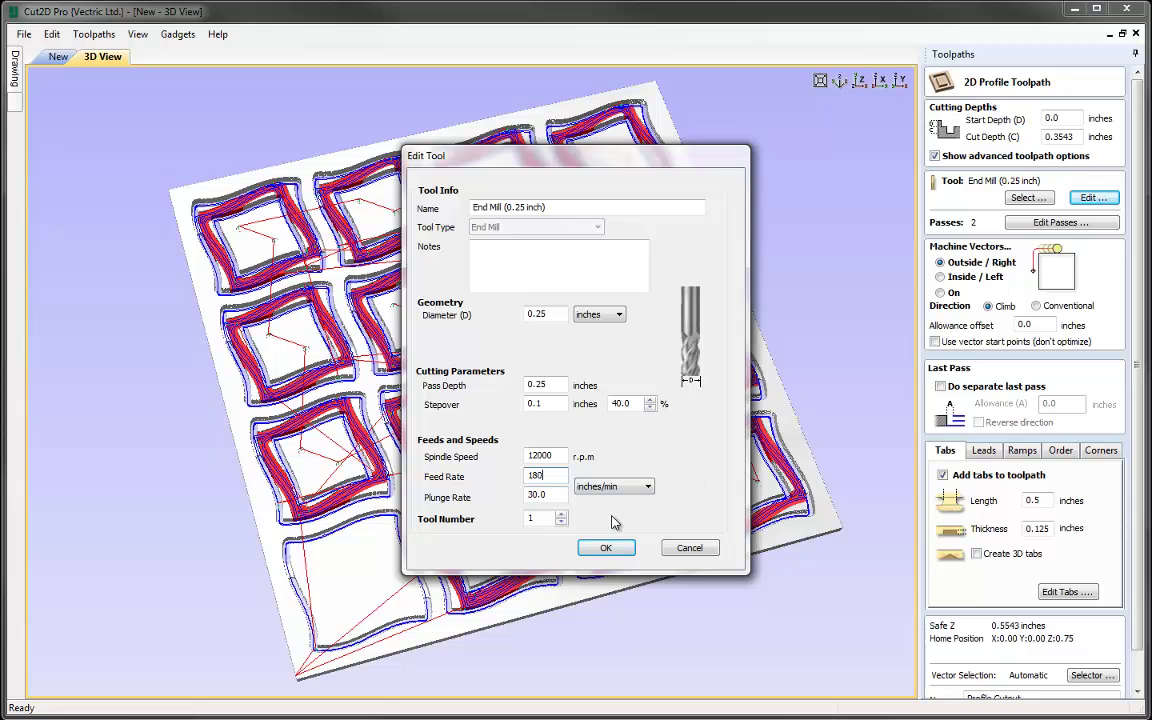
pyautogui.click(607, 549)
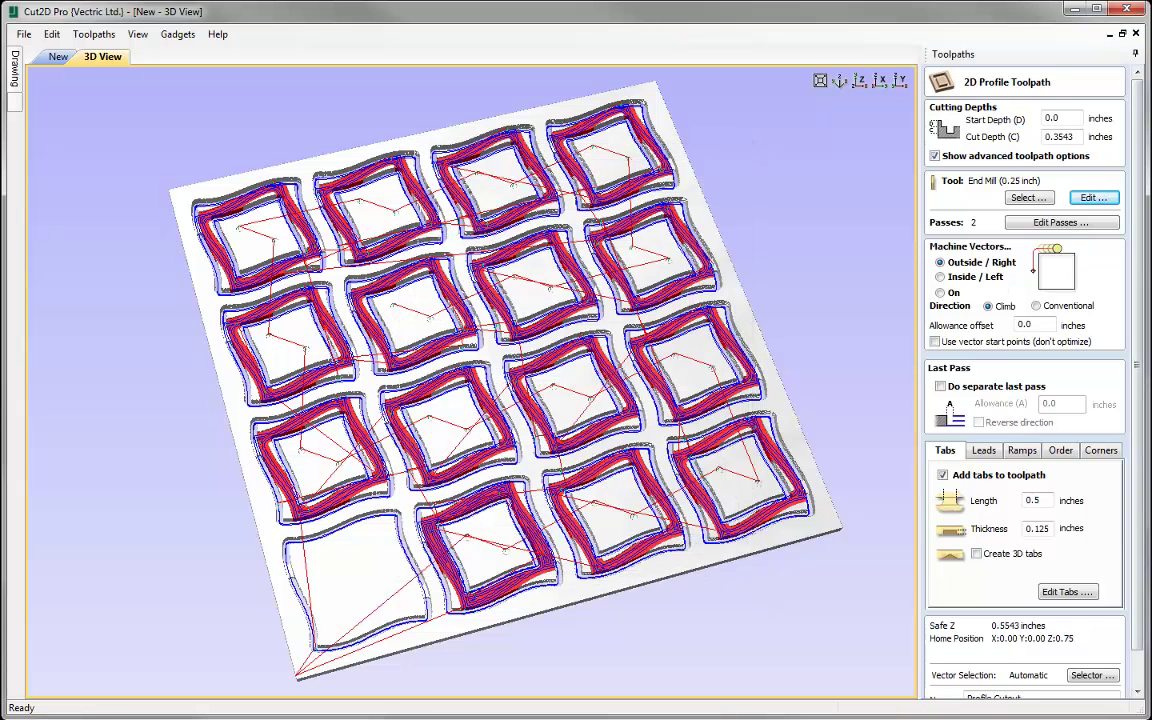
pyautogui.scroll(-1, 1000, 600)
pyautogui.click(955, 688)
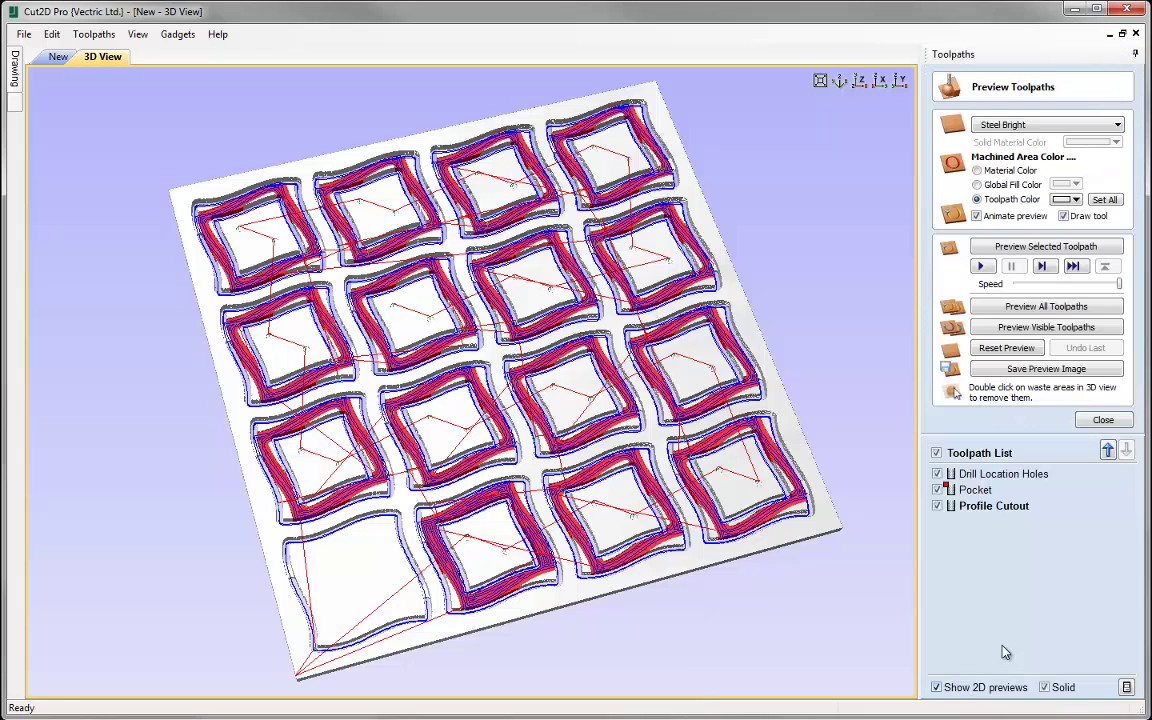
# Close the preview options, then review the machining time estimates in the toolpaths summary and close it.
pyautogui.click(1025, 420)
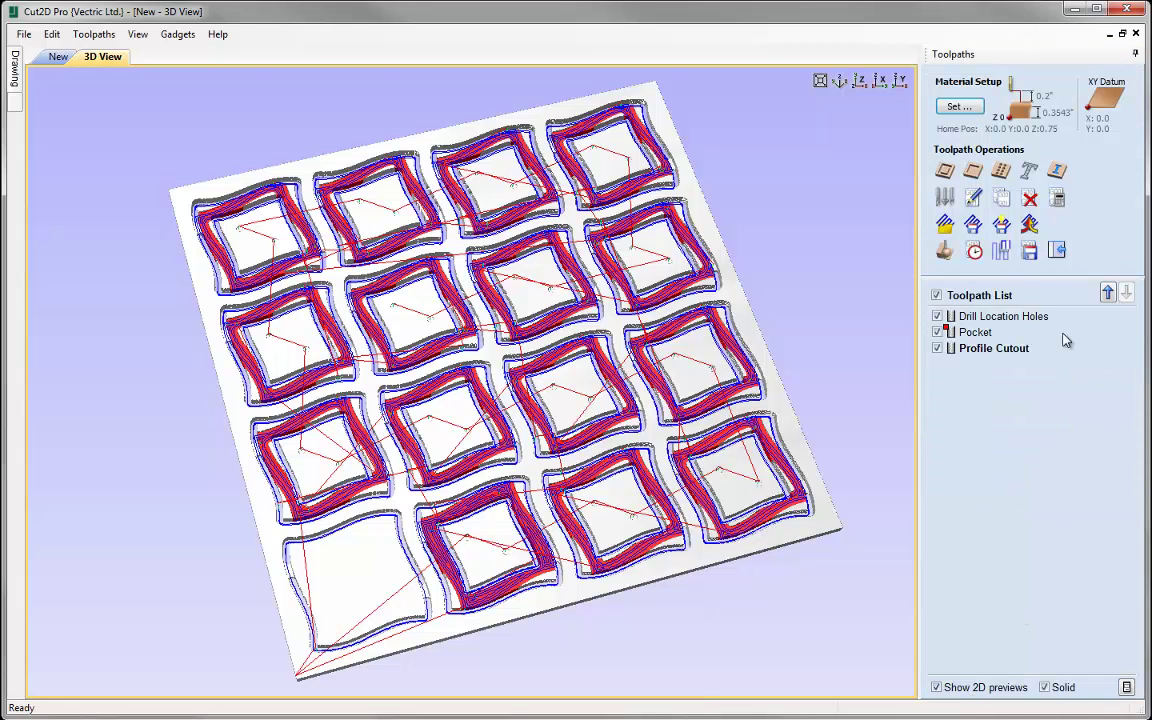
pyautogui.click(973, 251)
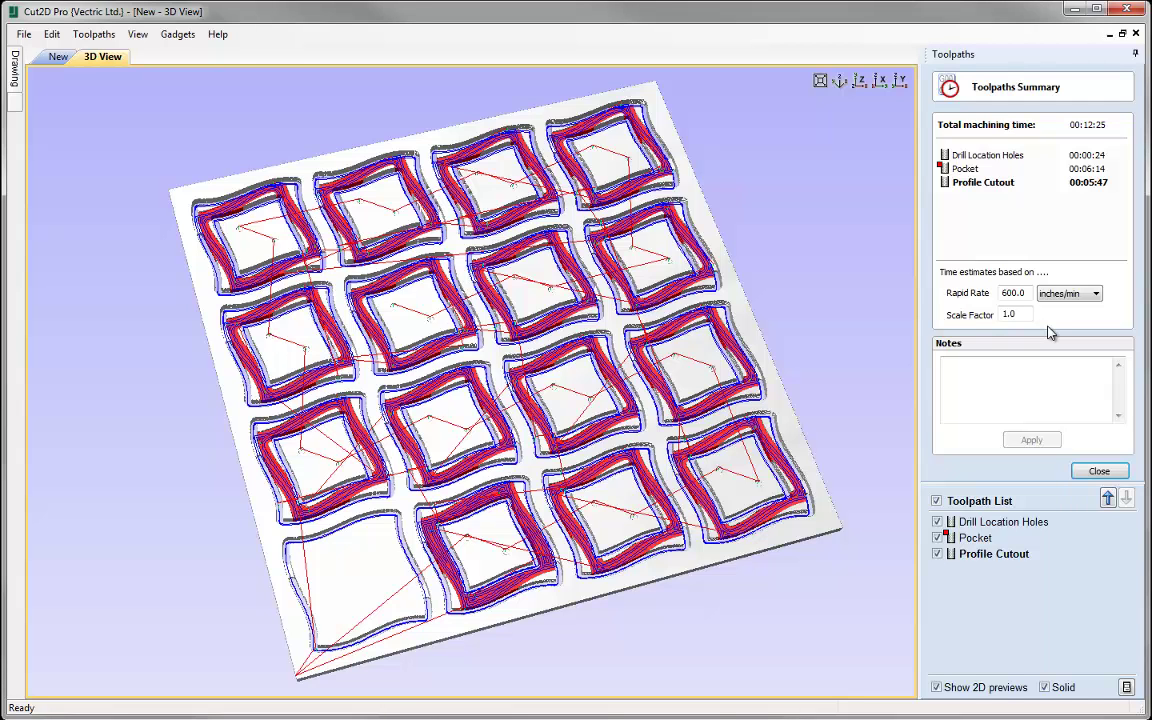
pyautogui.click(1104, 476)
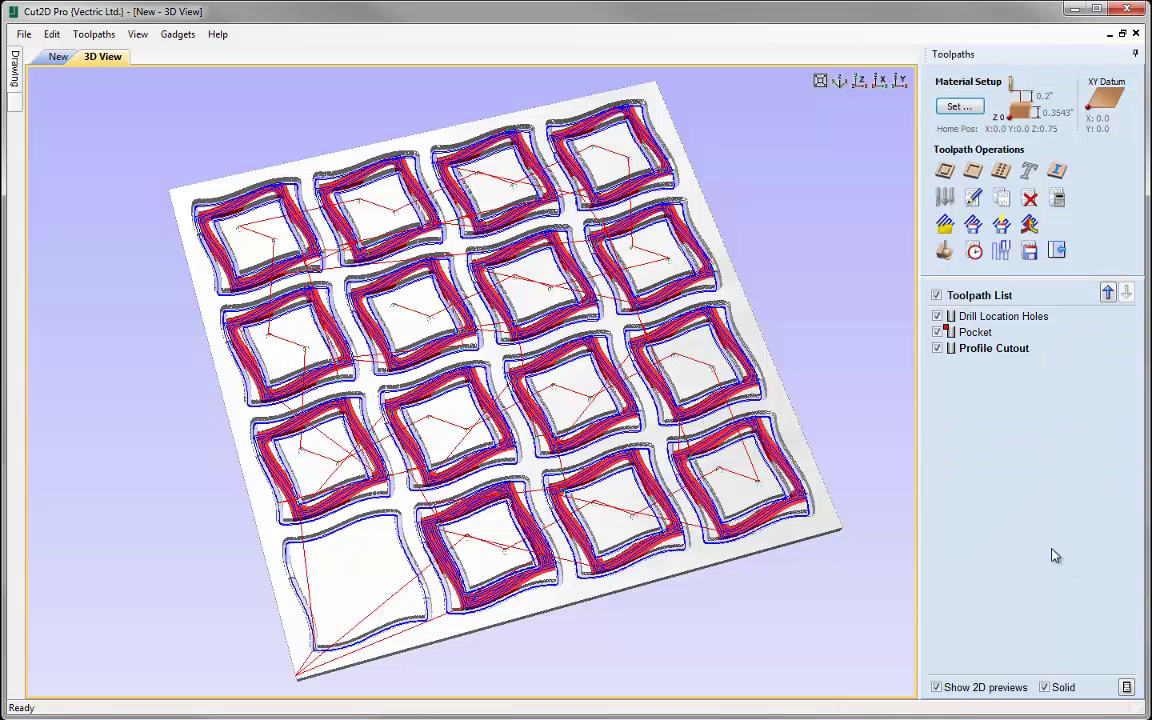
# Save the job as a VCarve file named TwistPot in the TwistPot_FILES folder.
pyautogui.click(23, 35)
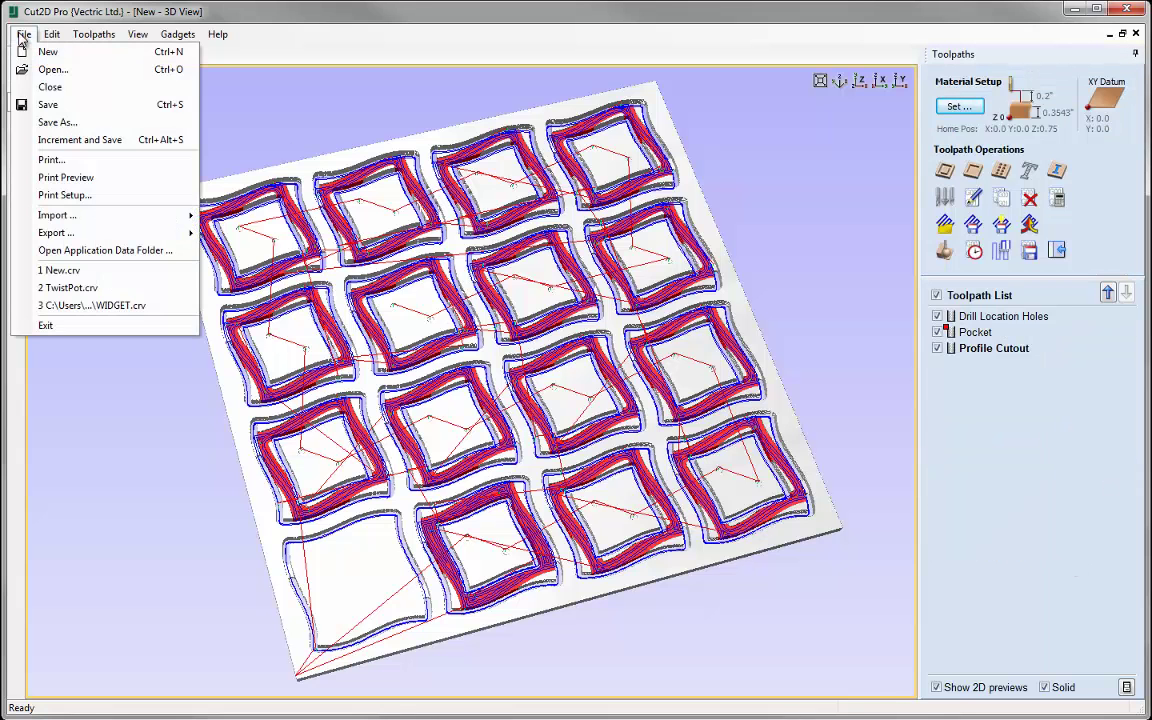
pyautogui.click(72, 121)
pyautogui.write('TwistPot')
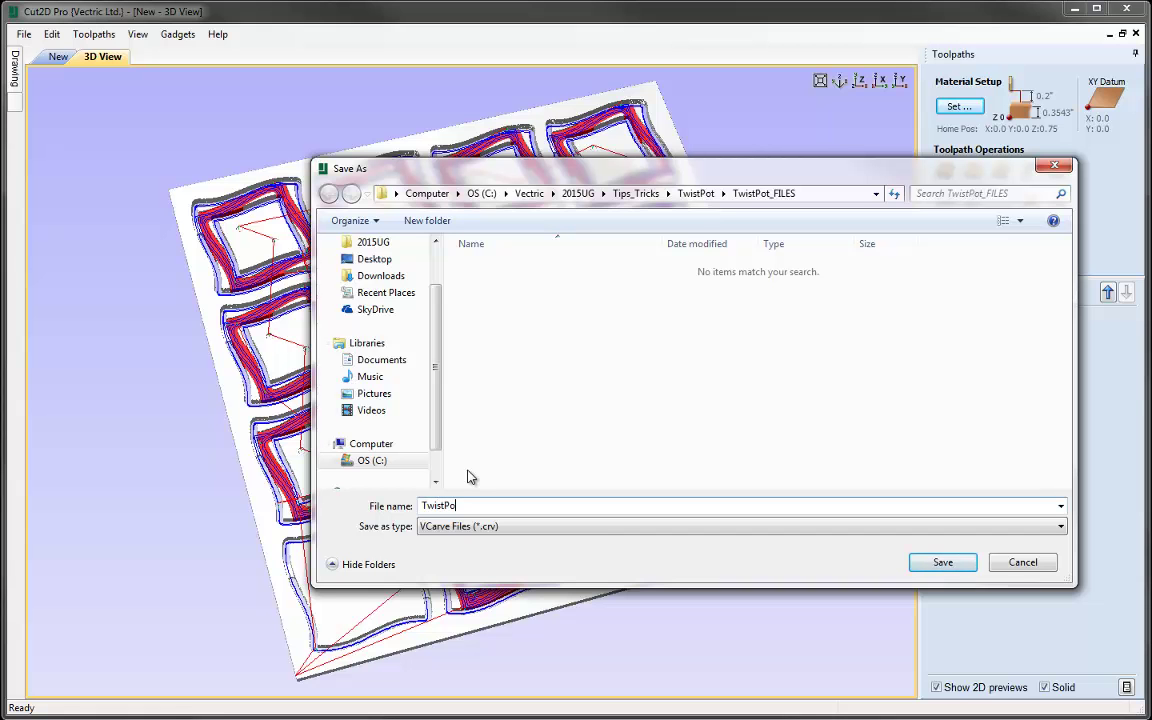
pyautogui.click(943, 562)
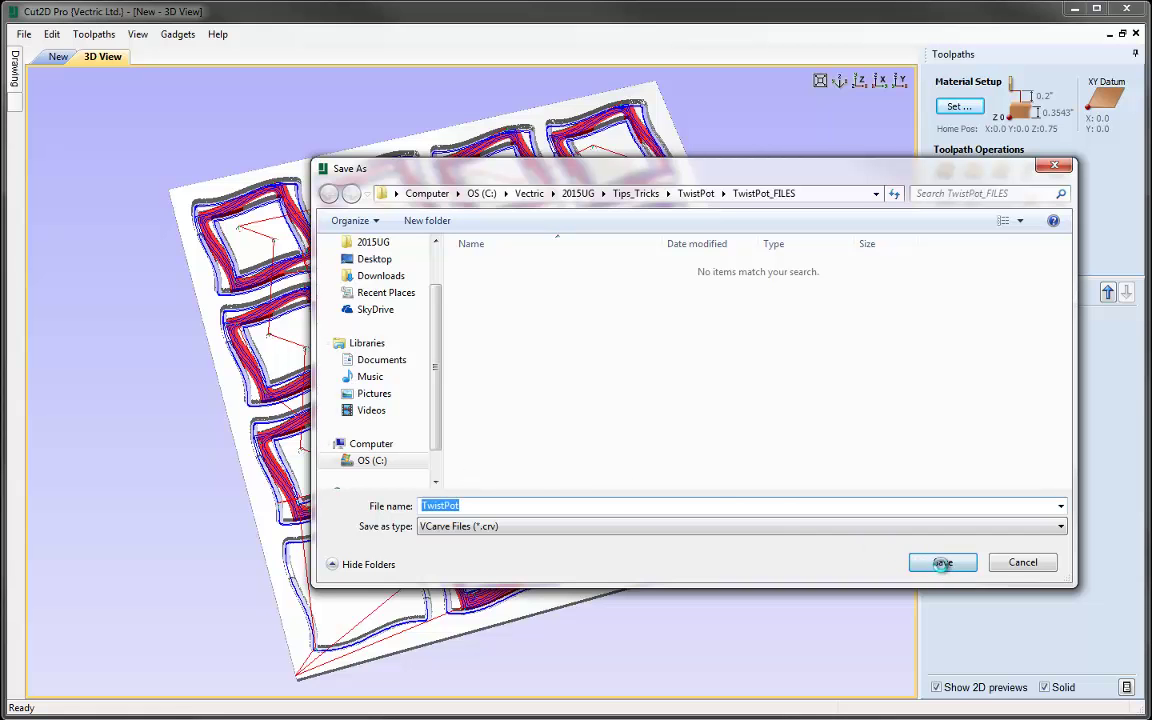